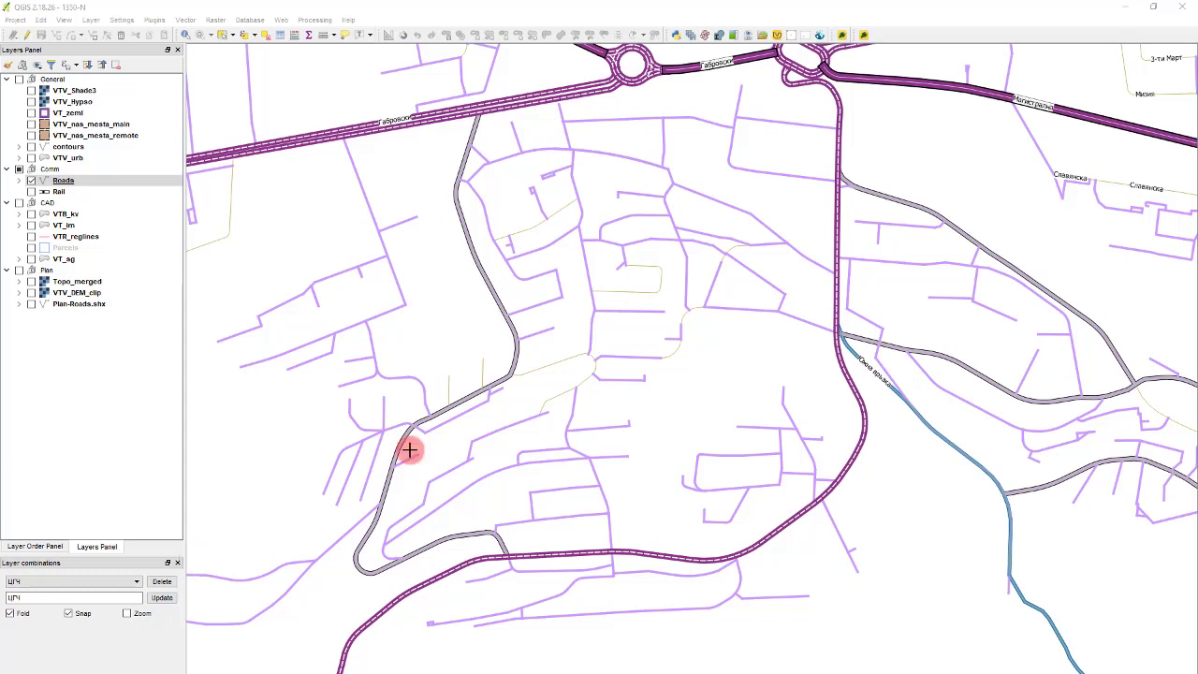
Step: Select the split street segments of Охрид, between Ален Мак and Велики Преслав, in the Roads layer
scroll(505, 364, down, 3)
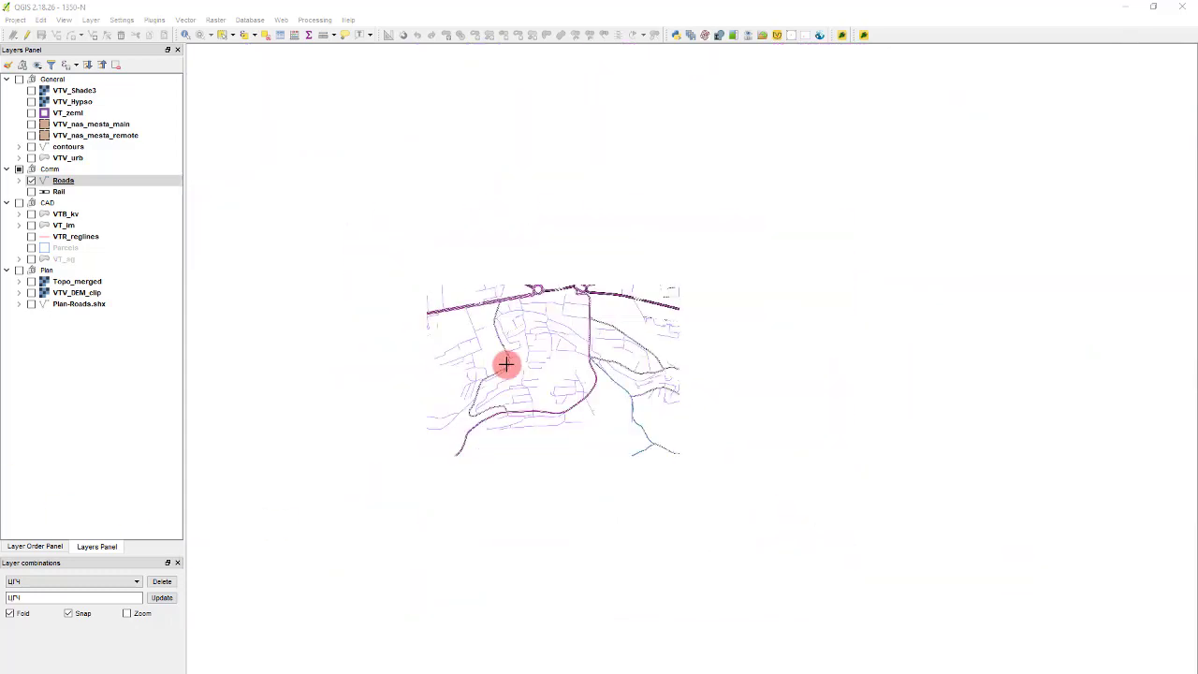
scroll(521, 254, up, 3)
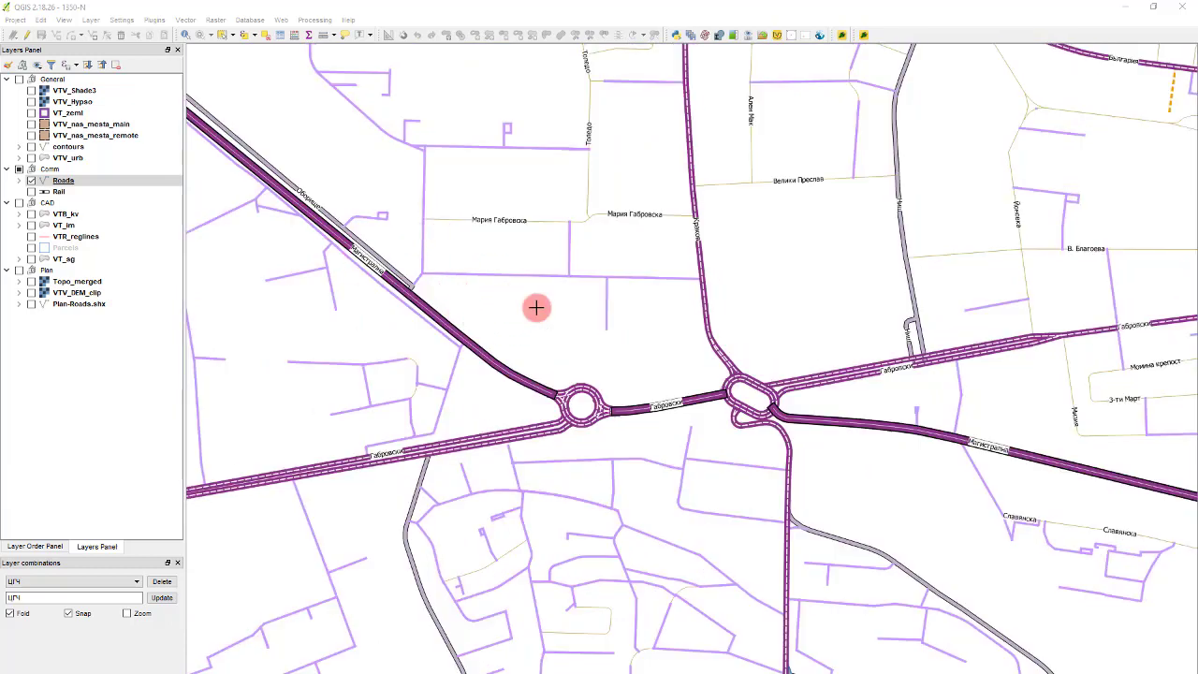
scroll(575, 313, down, 1)
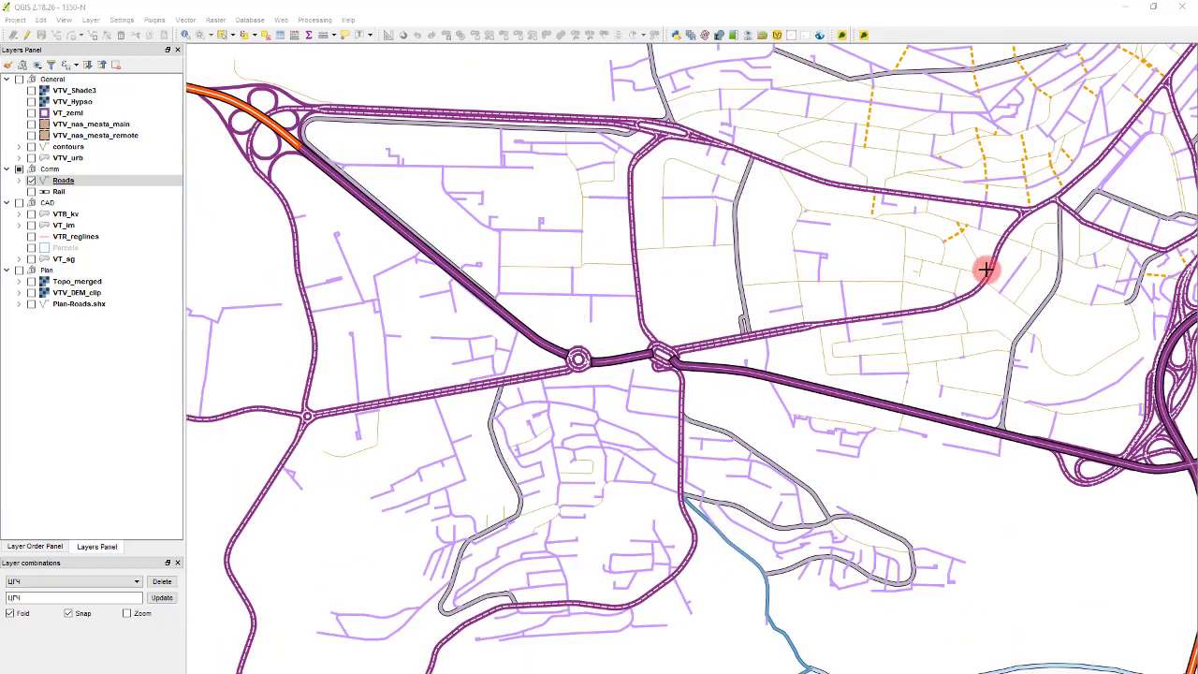
scroll(721, 182, up, 2)
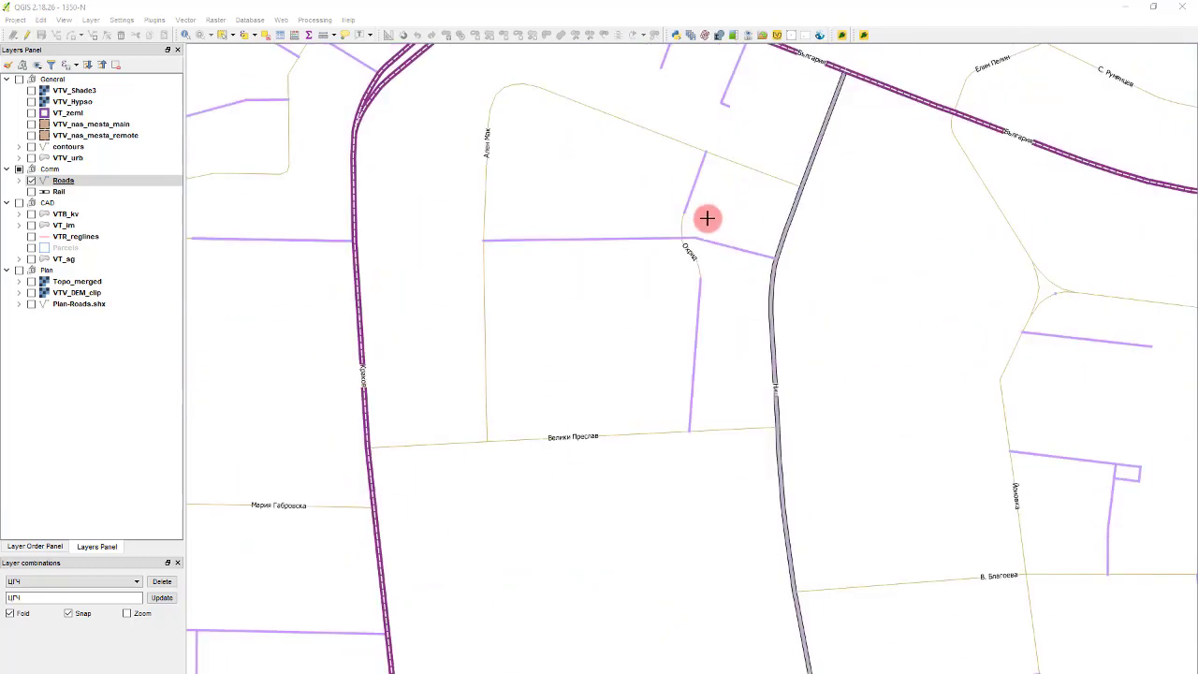
click(73, 236)
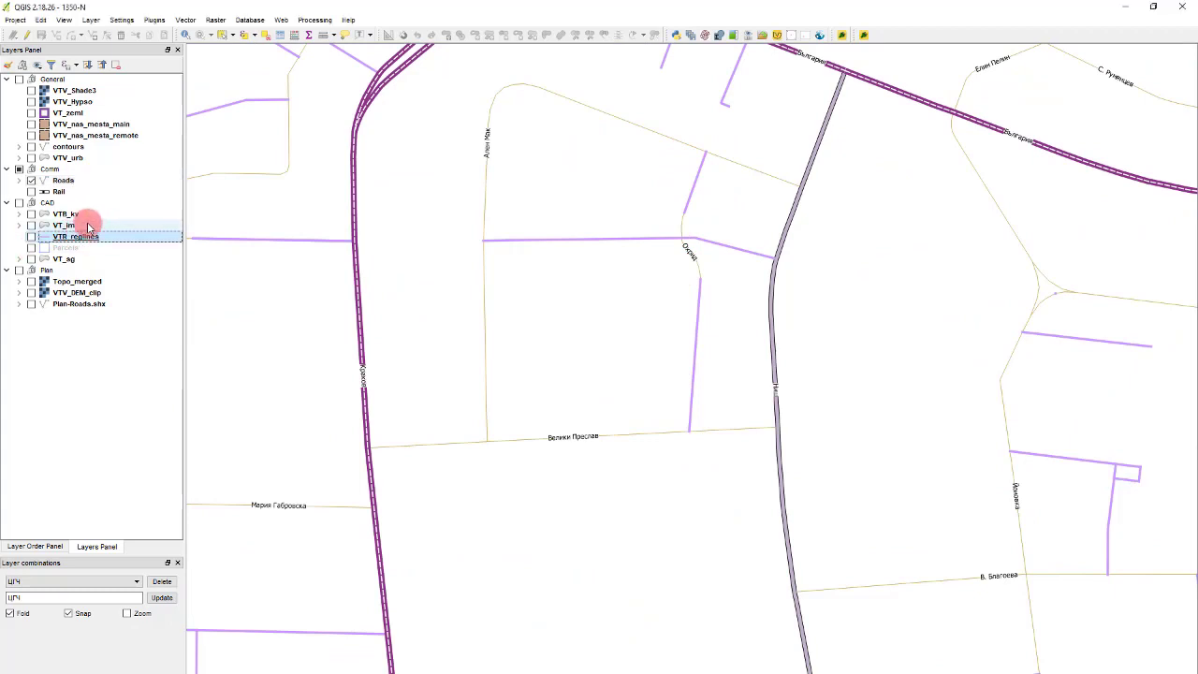
click(72, 183)
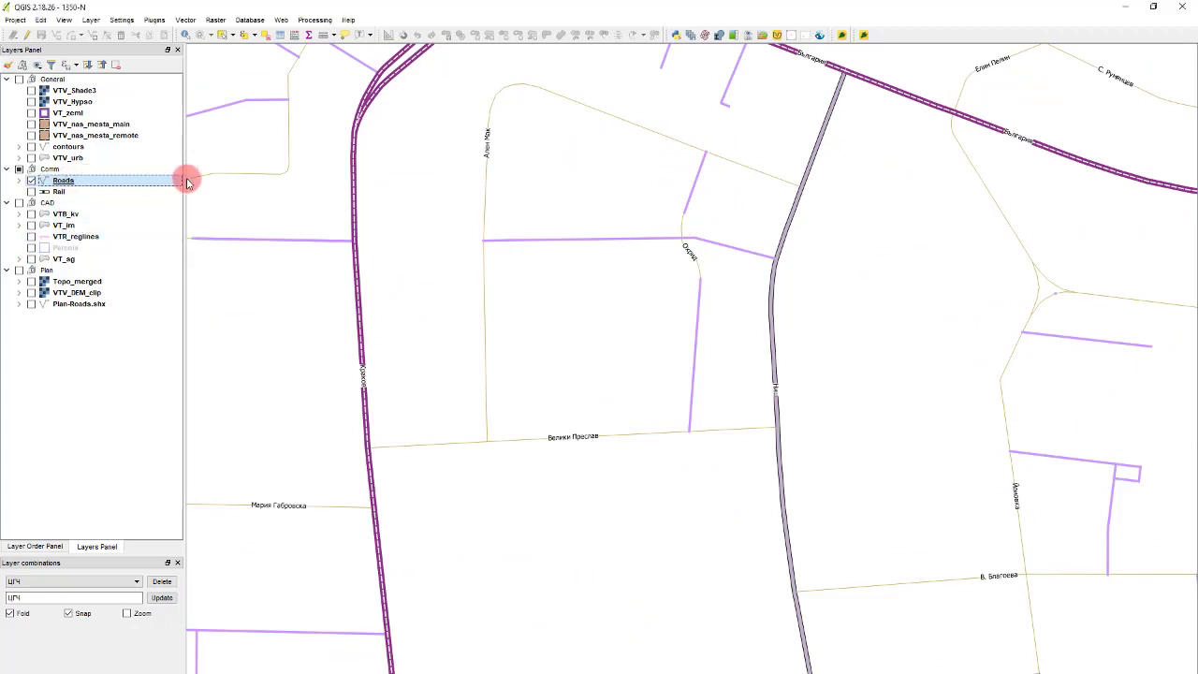
click(223, 37)
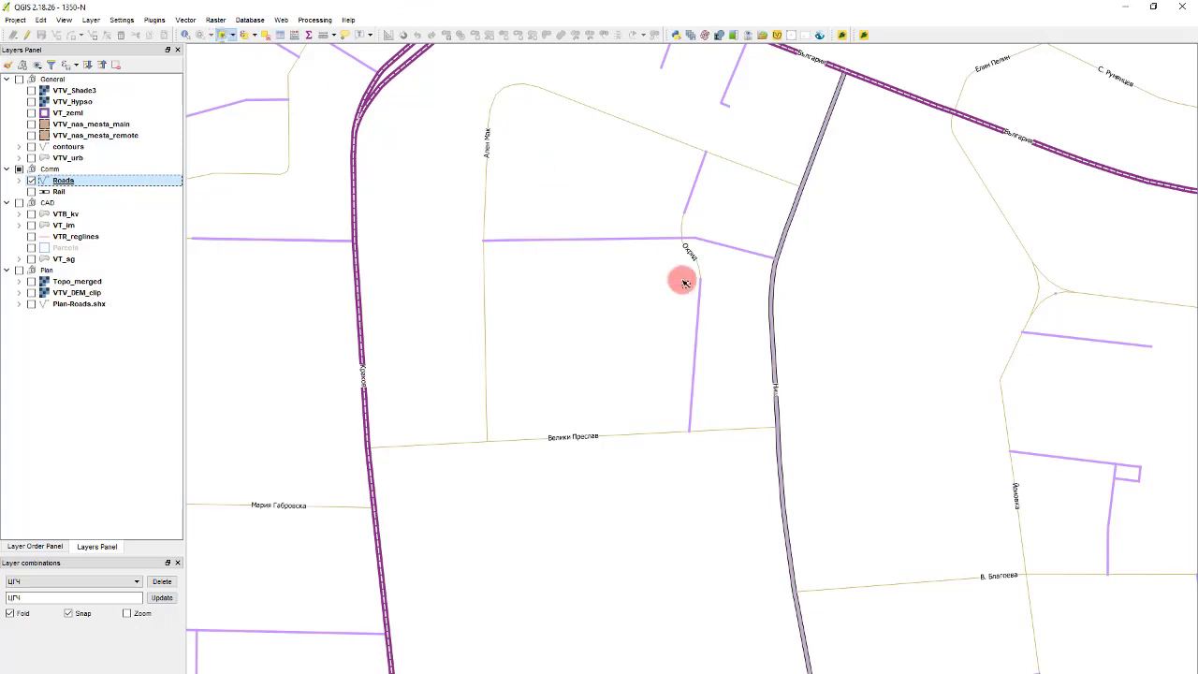
click(684, 279)
shift+click(672, 187)
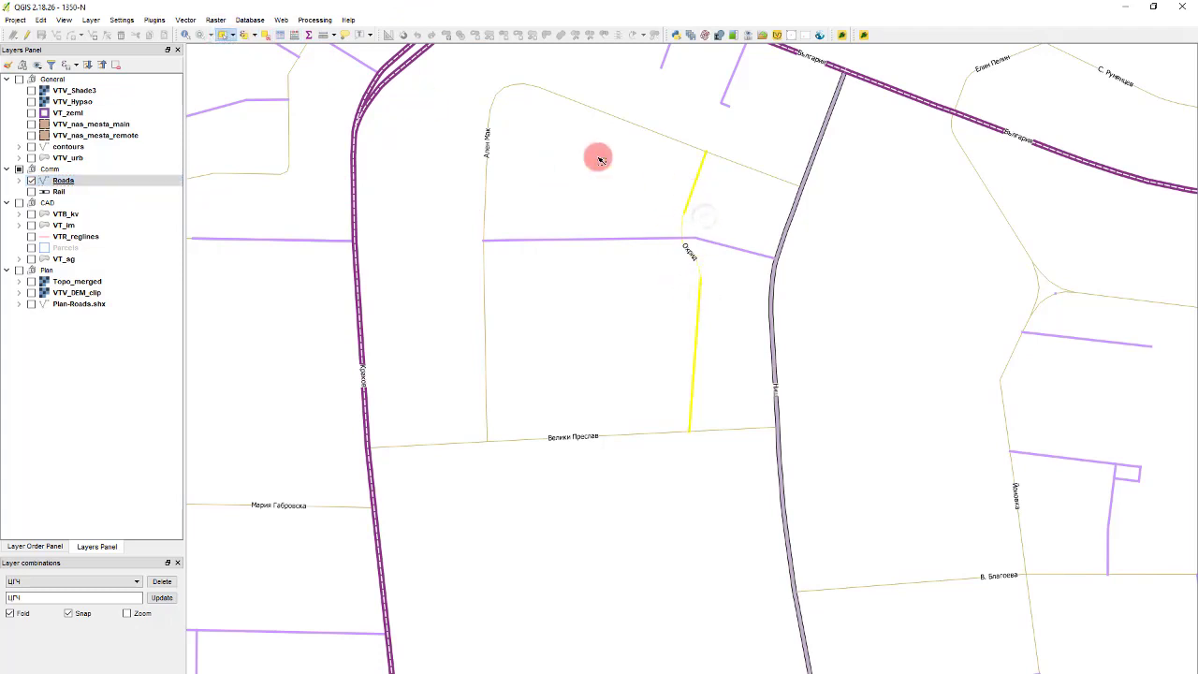
Step: Make the Roads layer editable and merge the three selected segments into one feature with the attributes of feature 1039
click(32, 36)
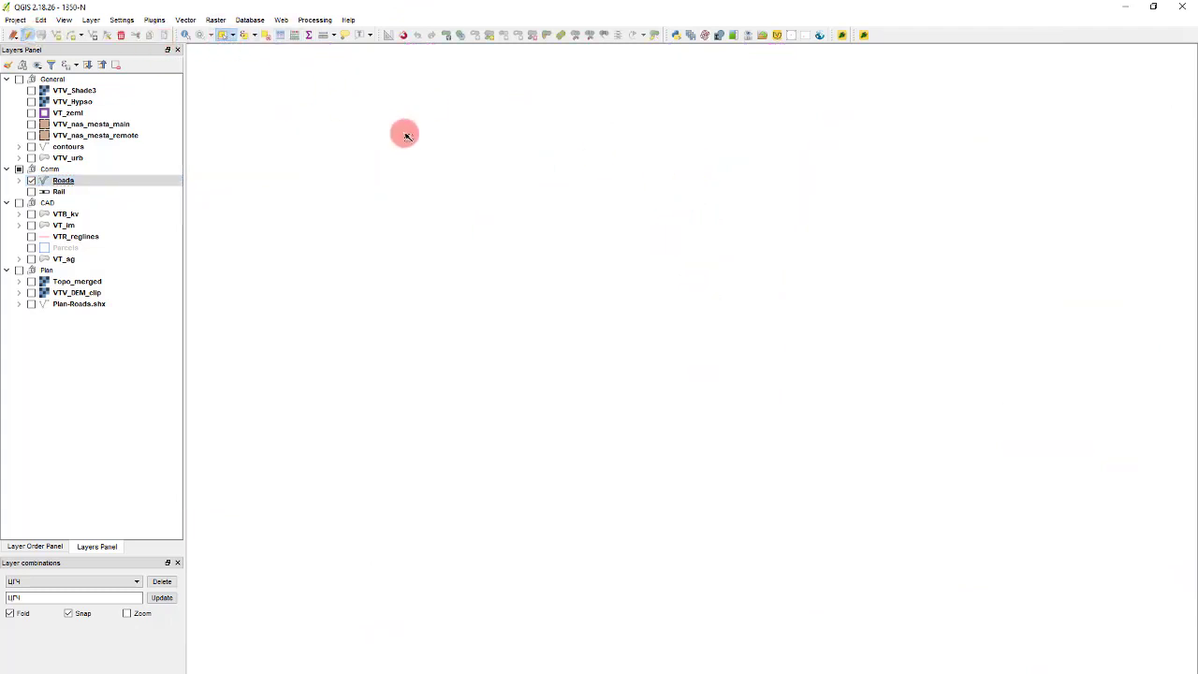
scroll(709, 254, up, 4)
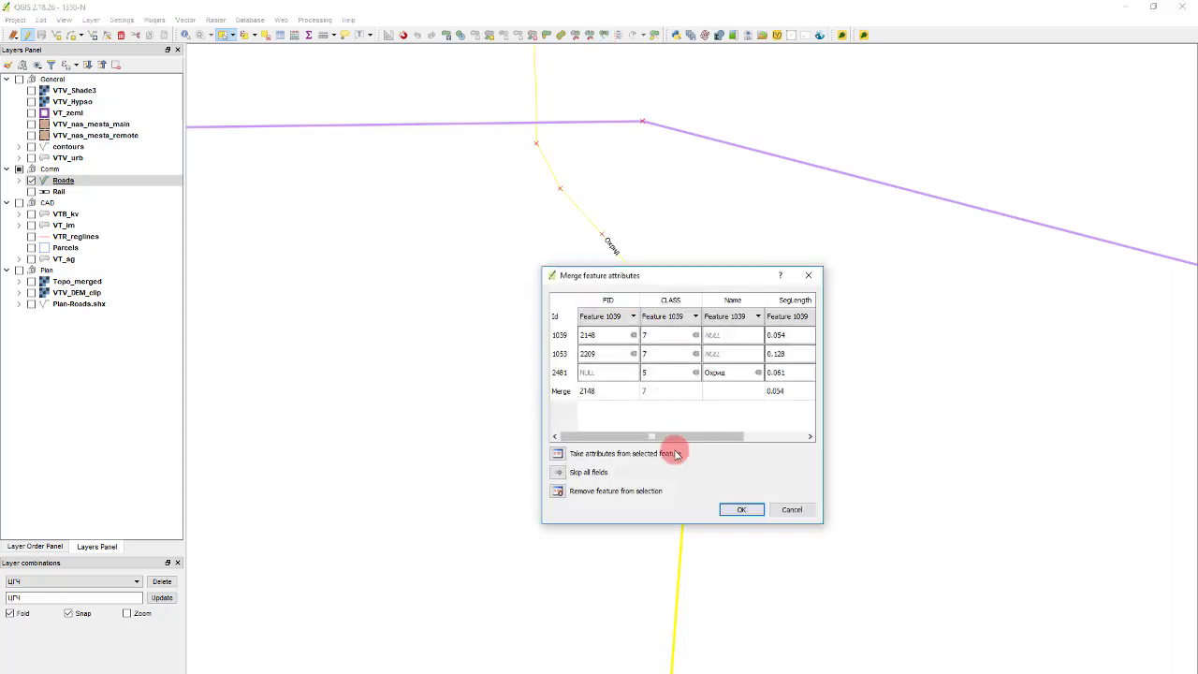
click(740, 511)
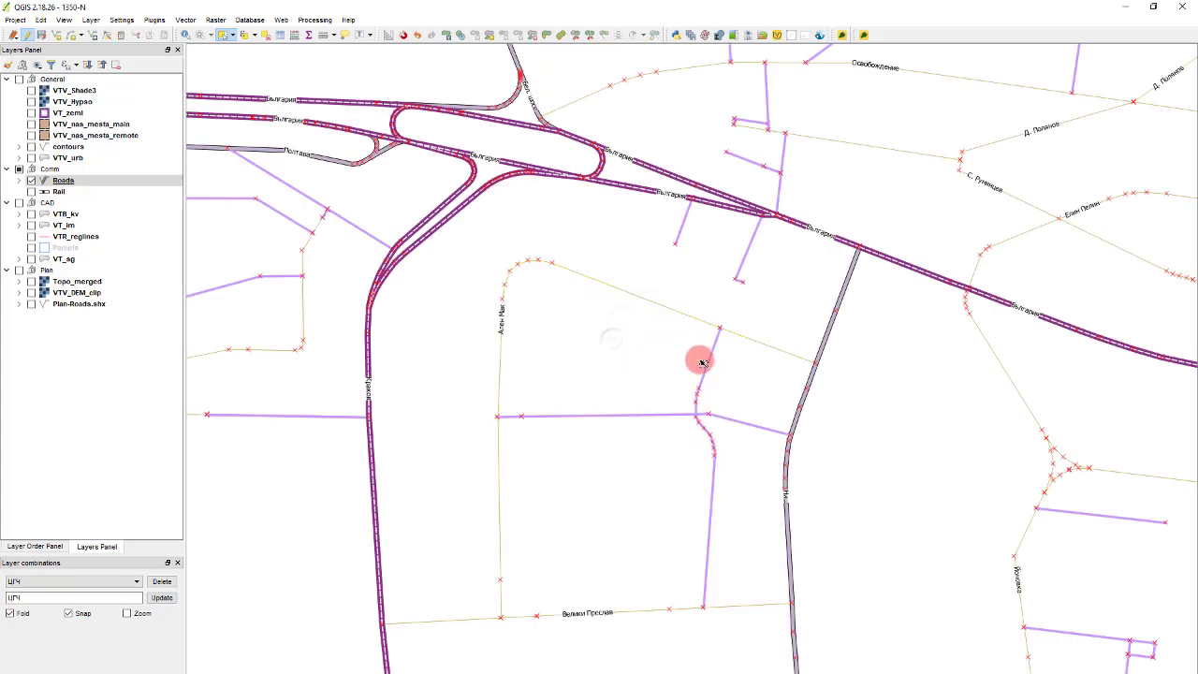
Step: Examine the road network from the merged street eastward to the junction of България and Габровски
scroll(704, 354, down, 1)
scroll(885, 273, up, 1)
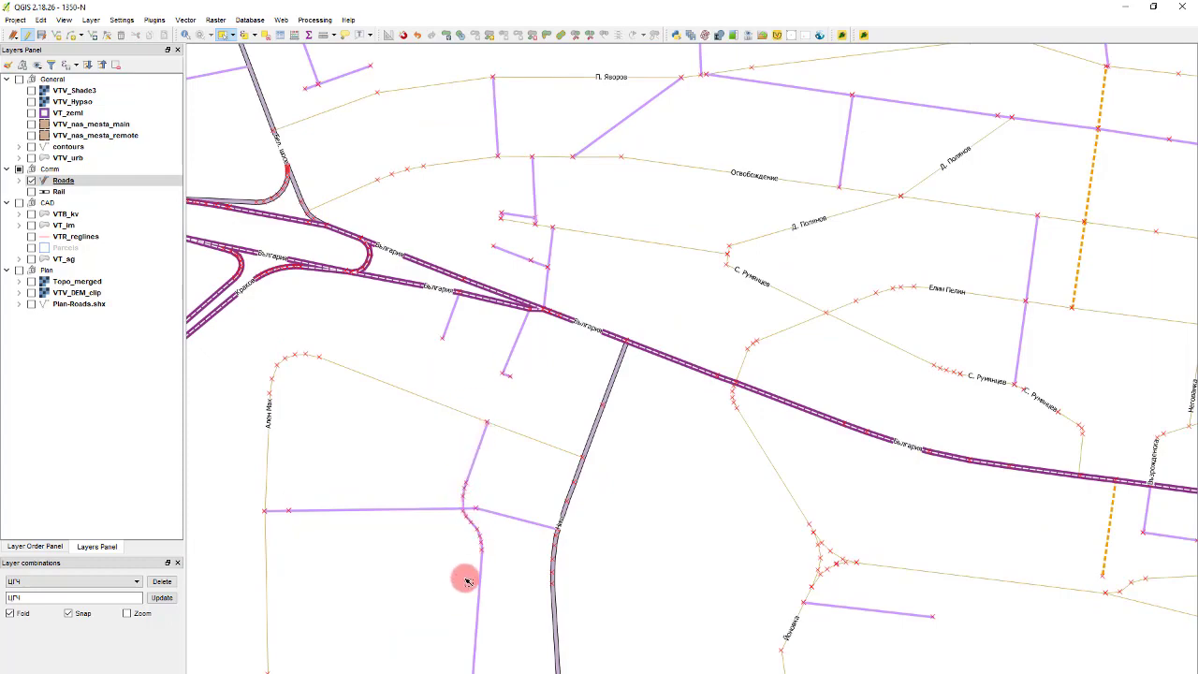
scroll(628, 509, down, 1)
scroll(704, 422, up, 1)
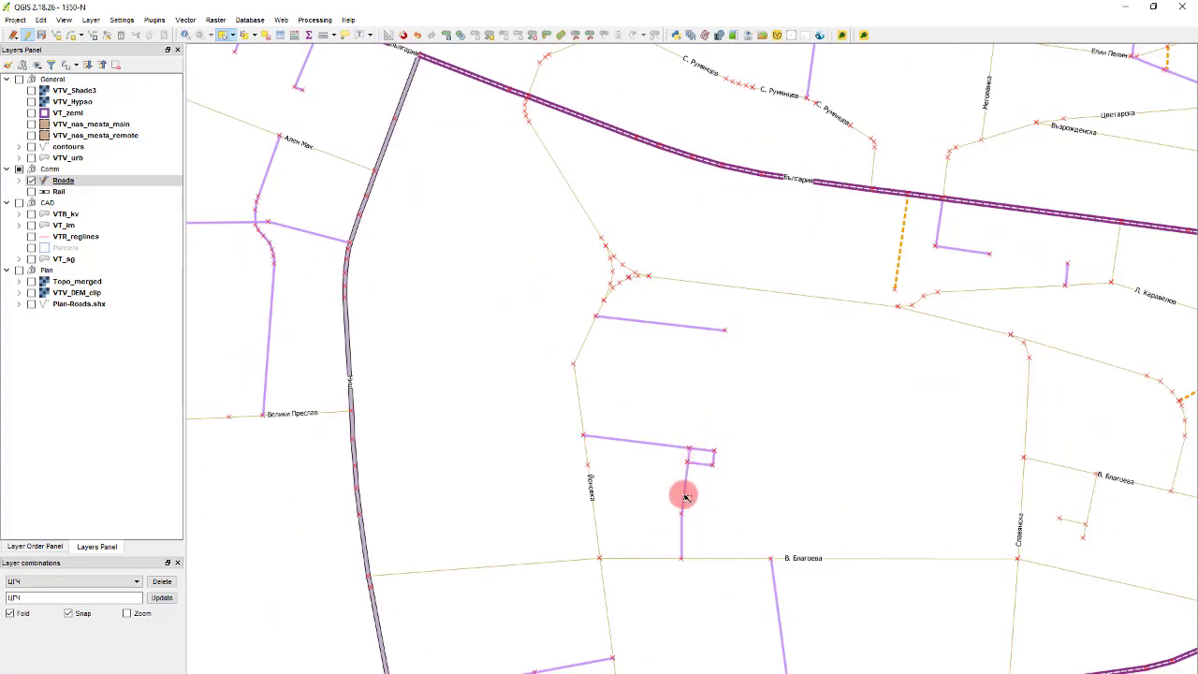
scroll(541, 370, down, 1)
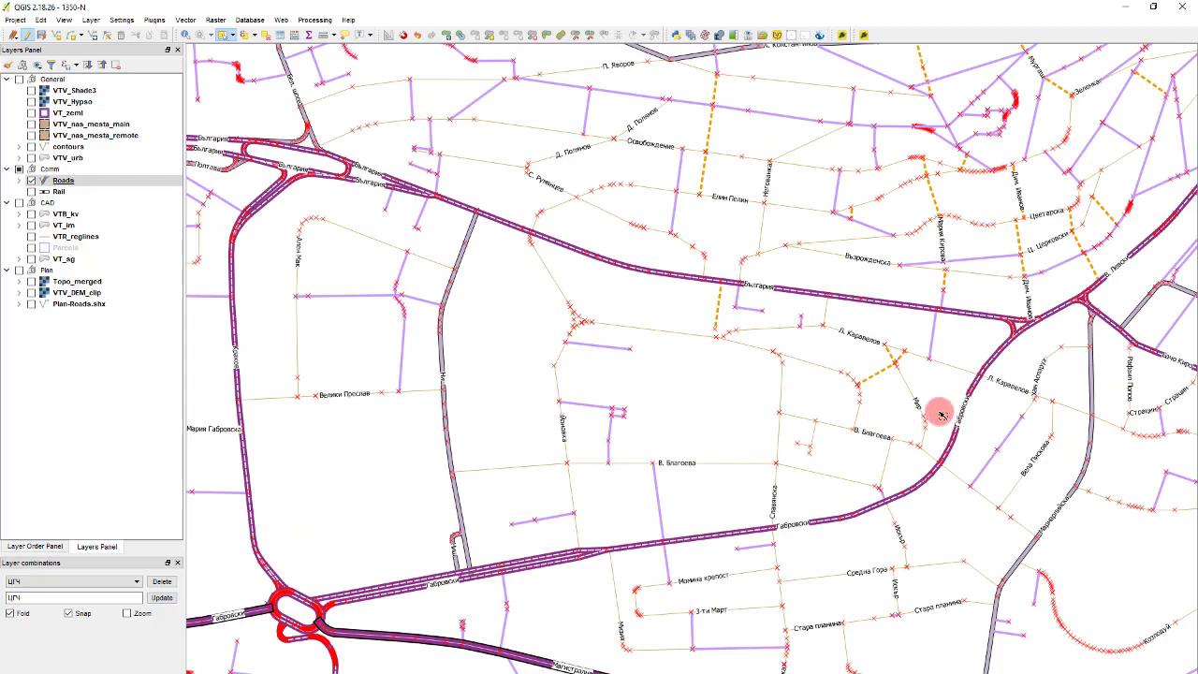
scroll(854, 320, up, 1)
scroll(782, 273, down, 1)
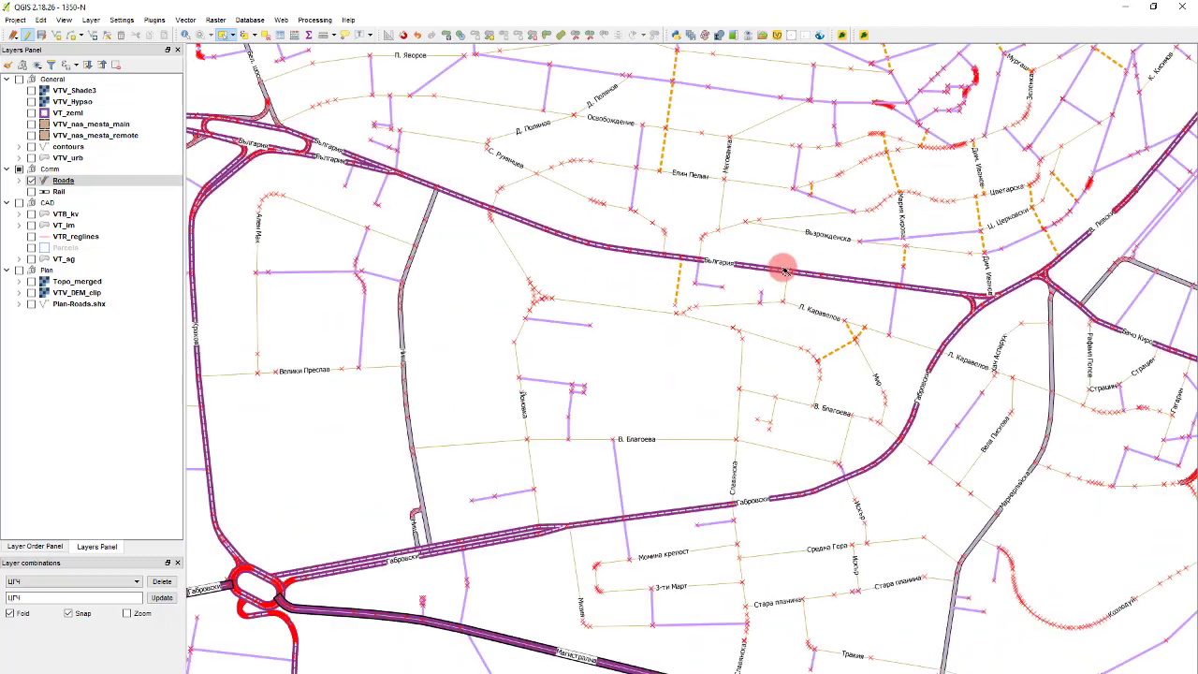
scroll(976, 275, up, 1)
scroll(969, 331, up, 1)
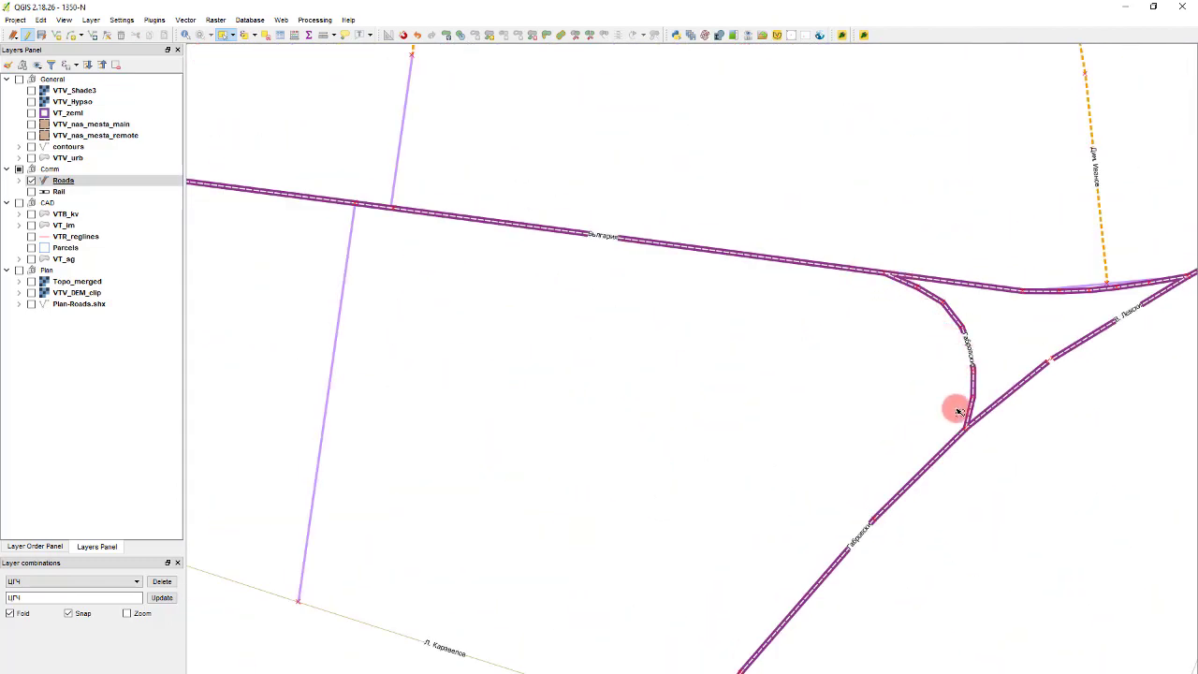
scroll(829, 341, down, 1)
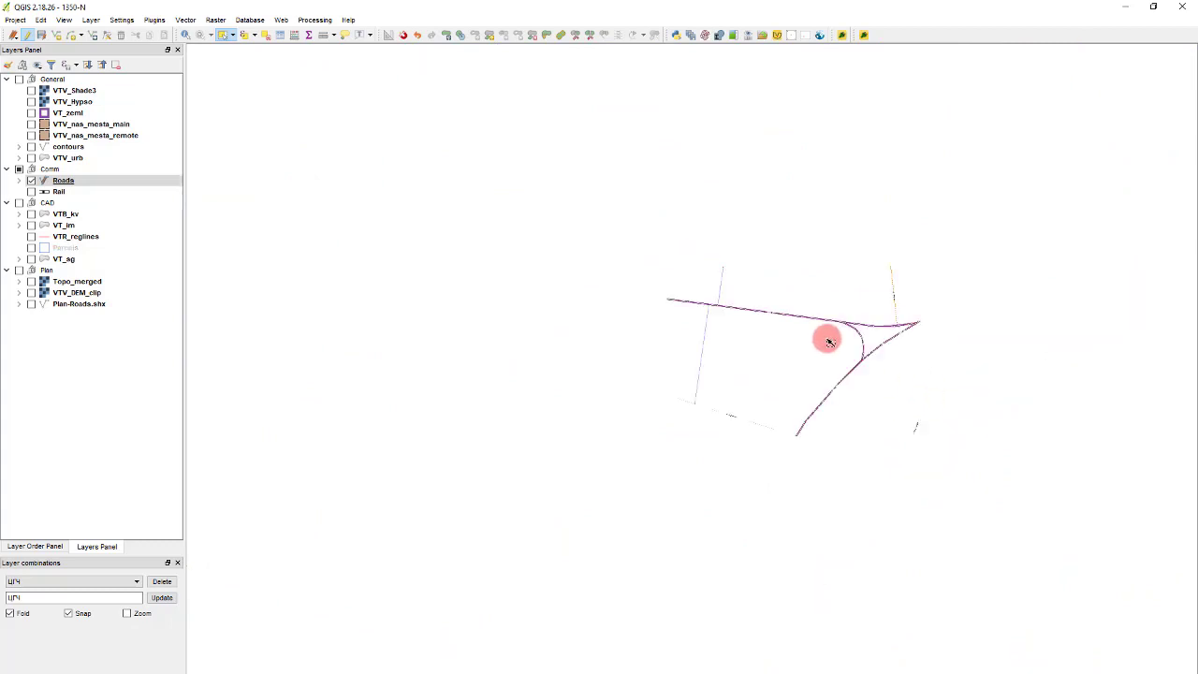
Step: Expand the legend of the Roads layer and hide all of its categories
click(51, 182)
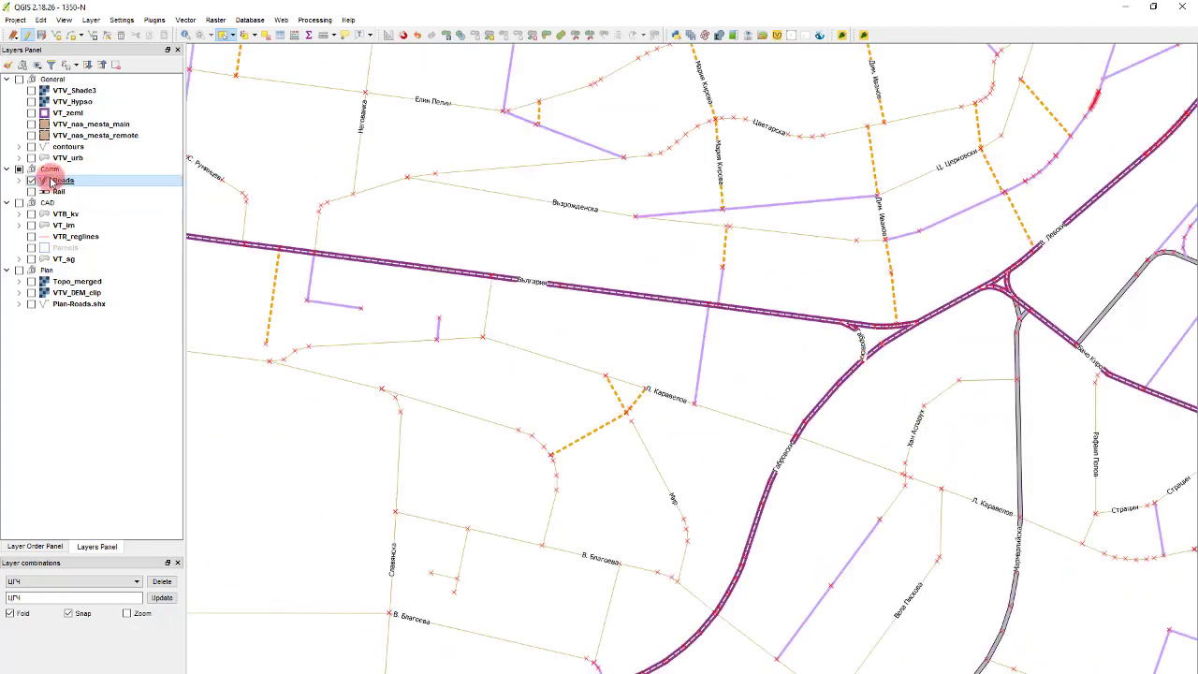
click(30, 182)
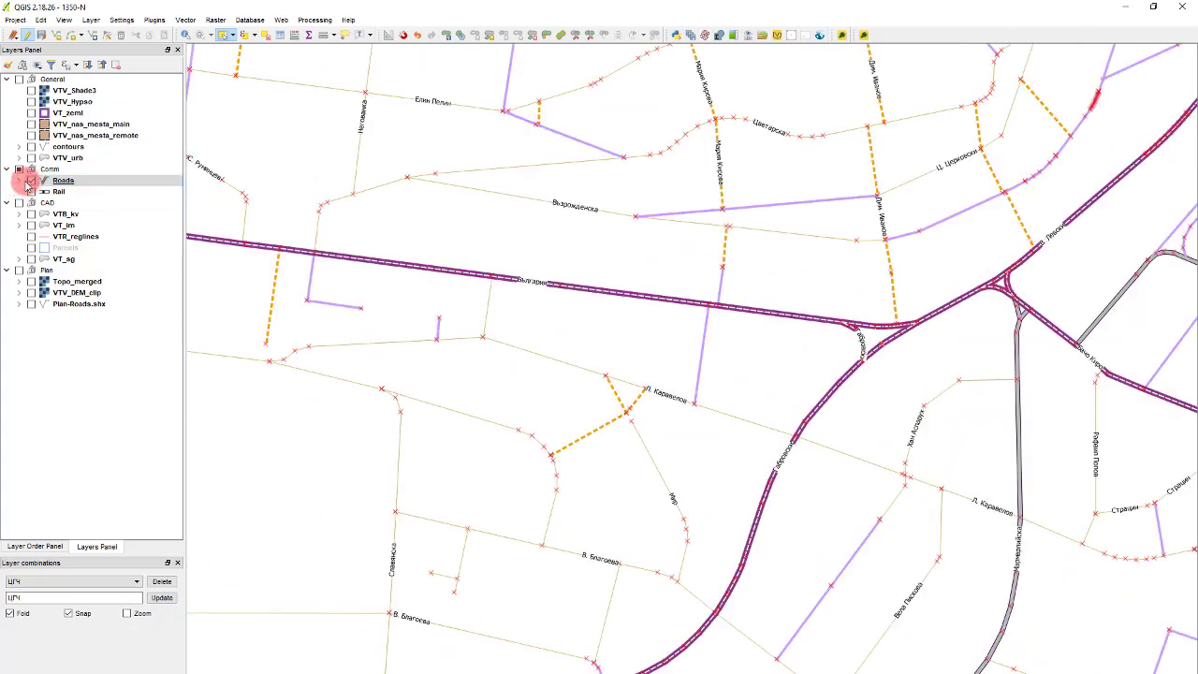
click(21, 179)
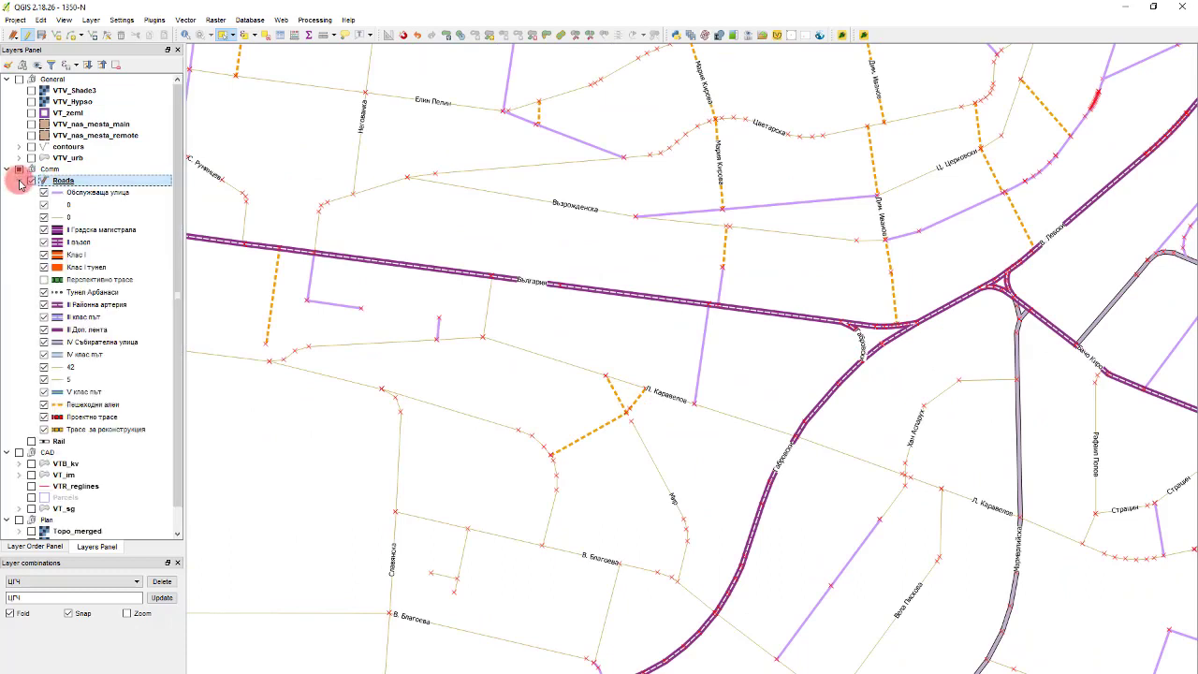
right_click(110, 254)
click(147, 273)
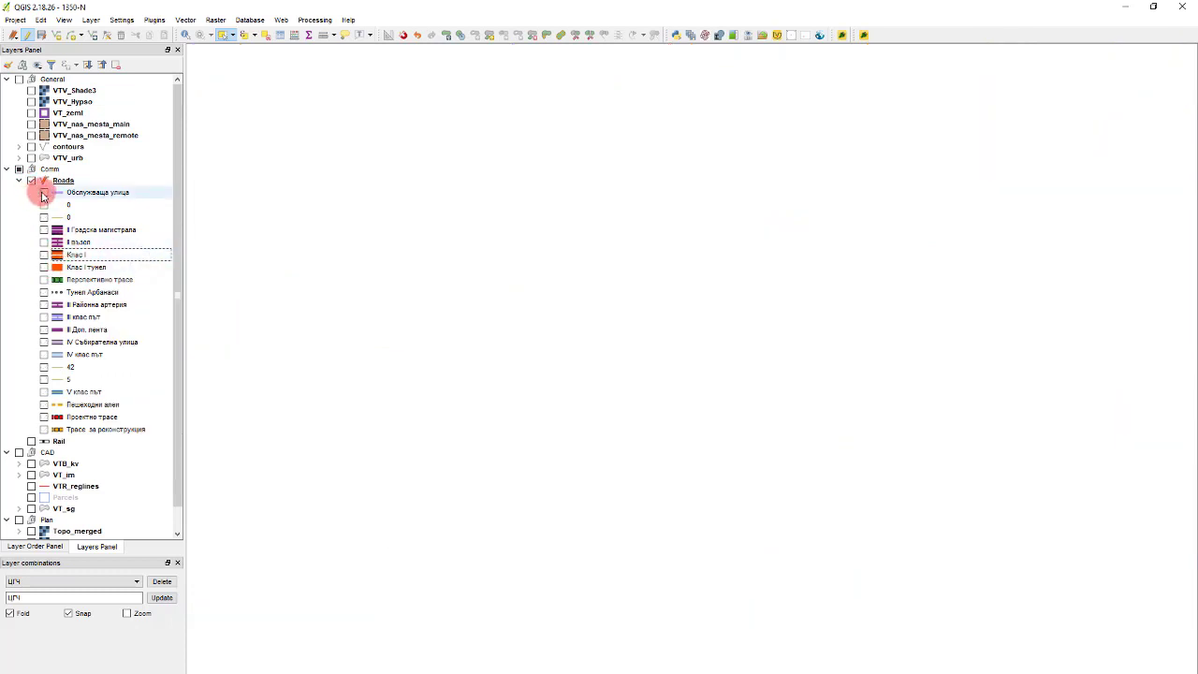
Step: Show only the Обслужваща улица, both 0 and 42 categories of the Roads layer
click(43, 192)
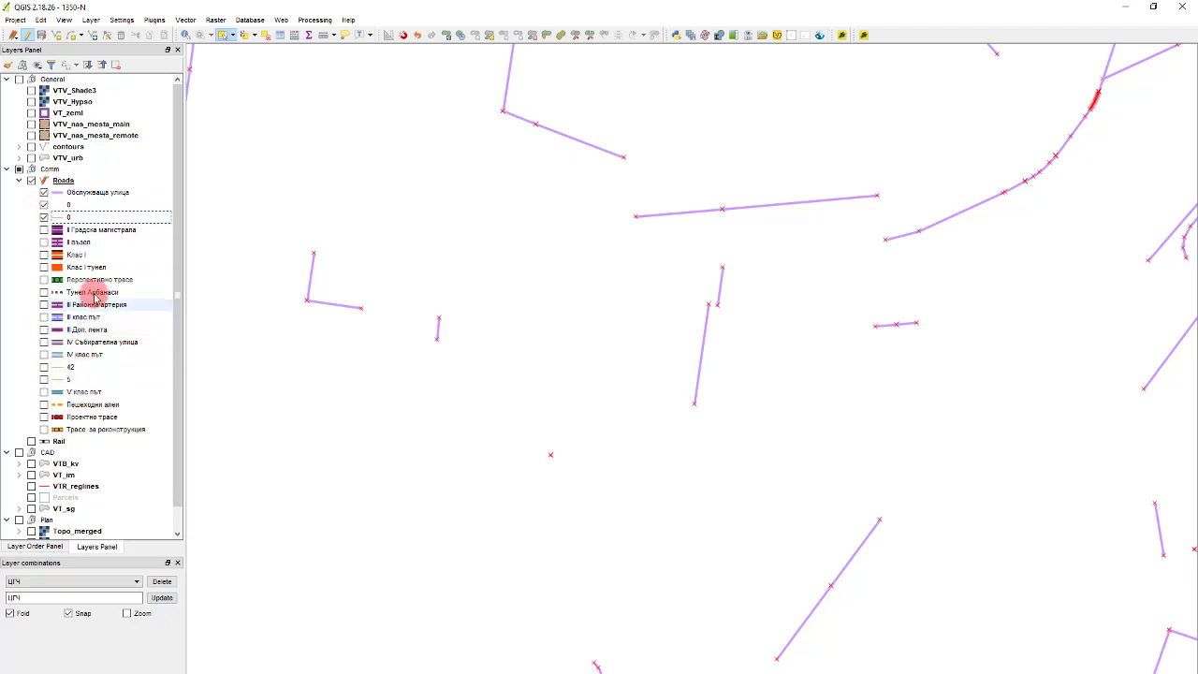
click(47, 378)
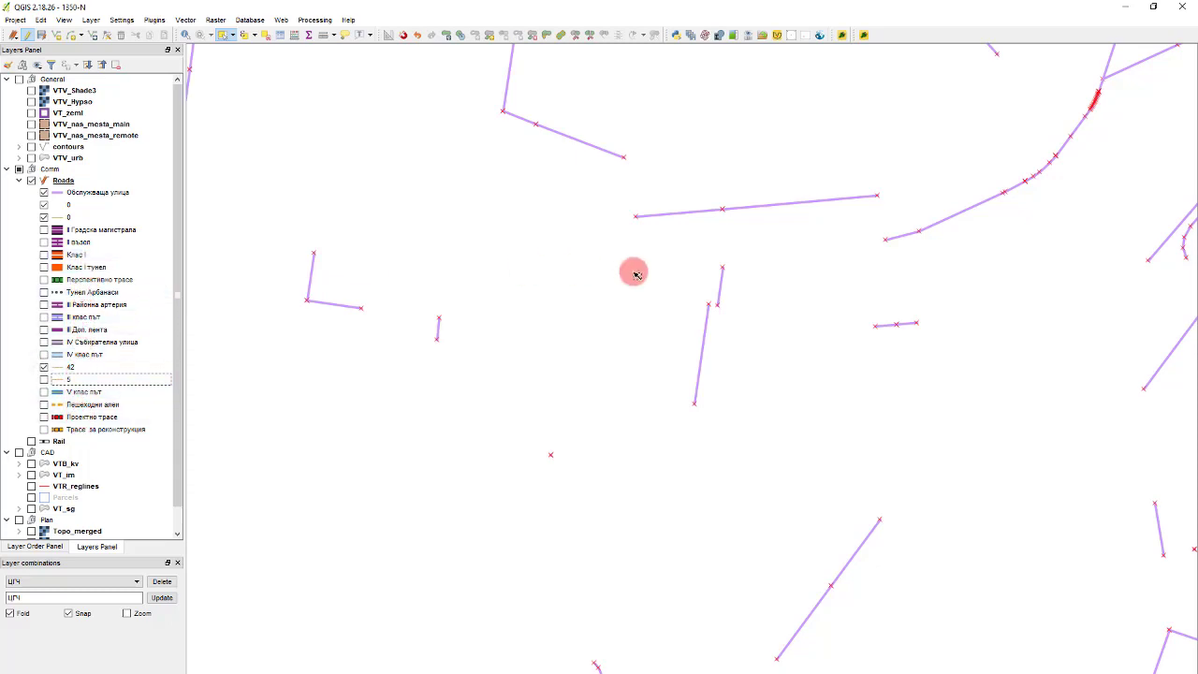
scroll(624, 285, down, 2)
scroll(281, 487, up, 3)
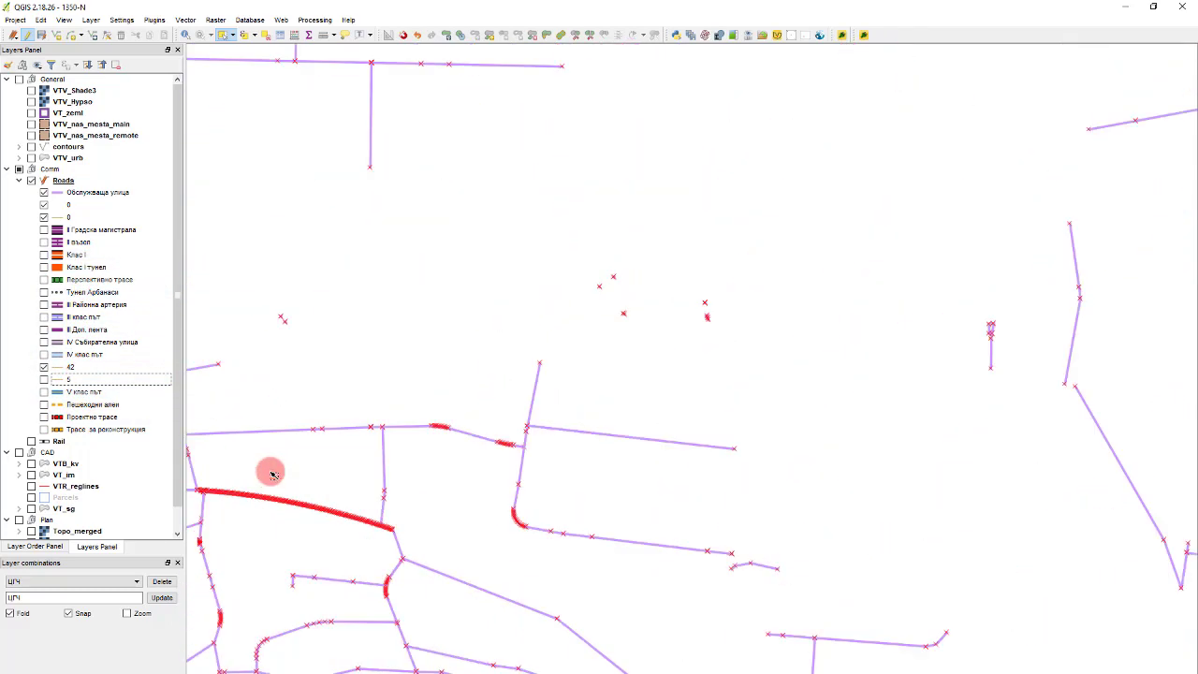
scroll(600, 581, up, 2)
scroll(662, 569, down, 2)
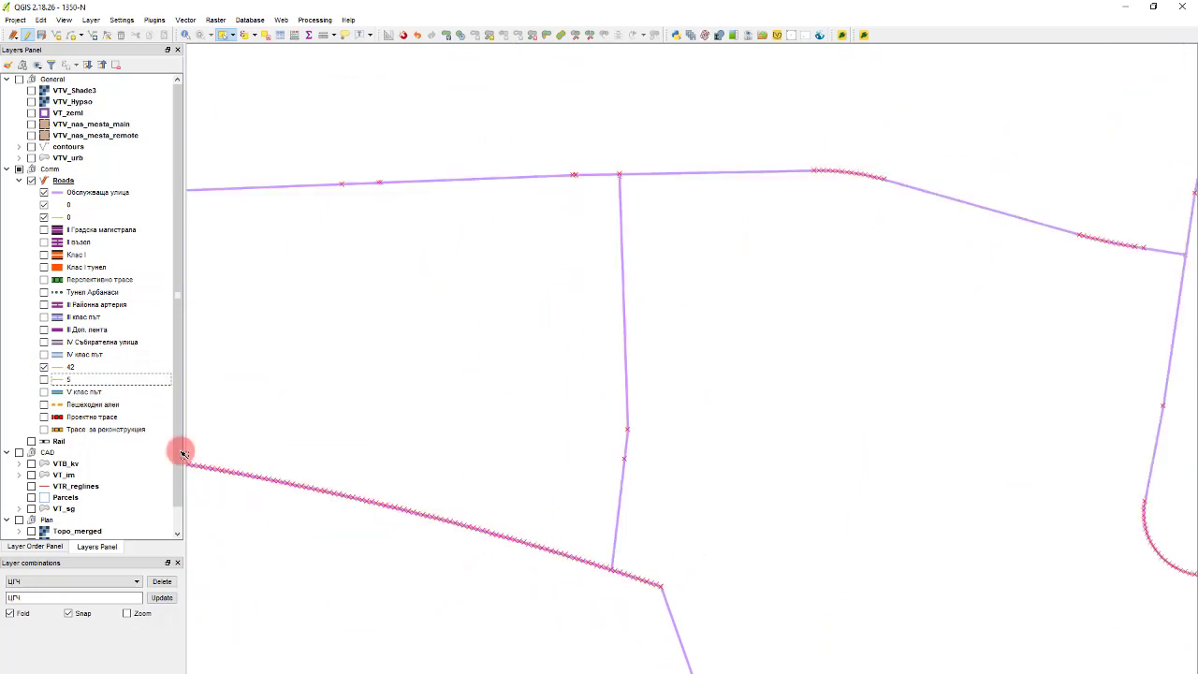
Step: Enable the class 5 category in the Roads layer's style properties and apply the change
click(44, 346)
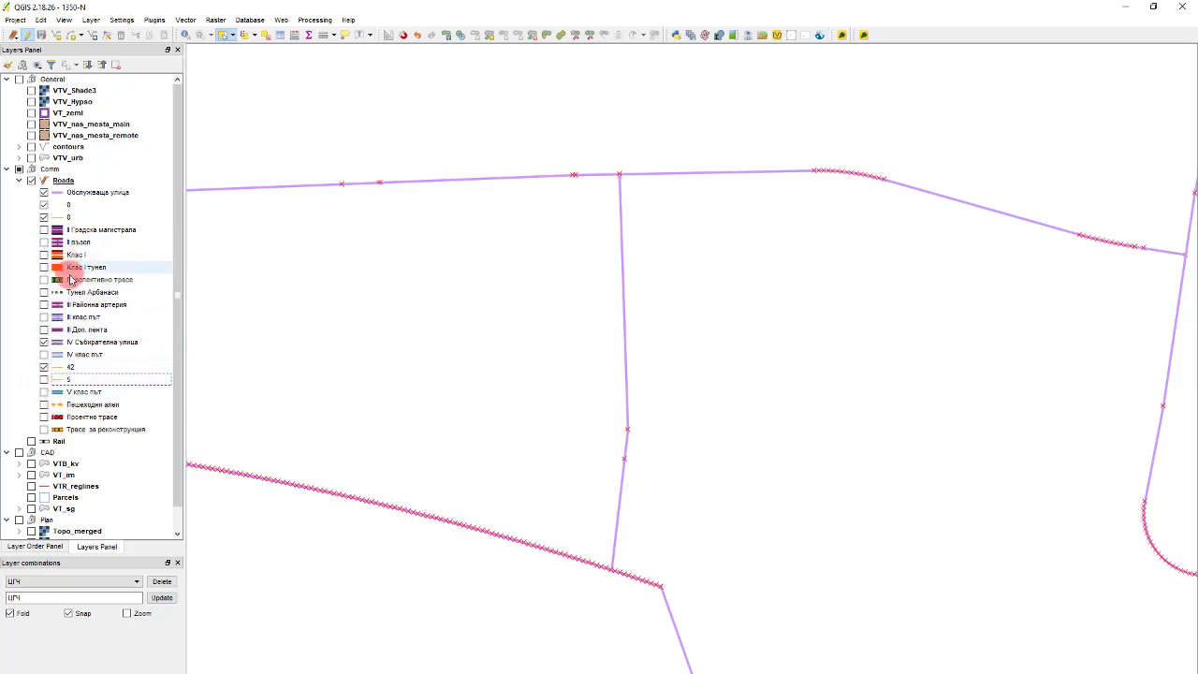
click(44, 344)
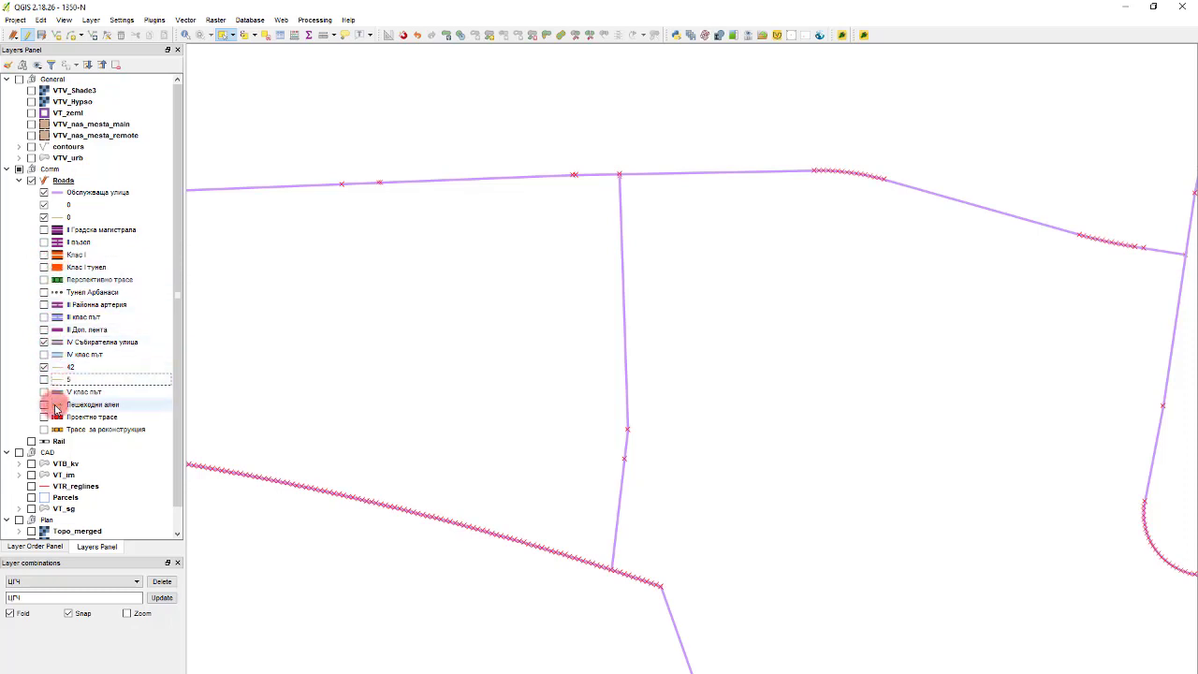
click(64, 180)
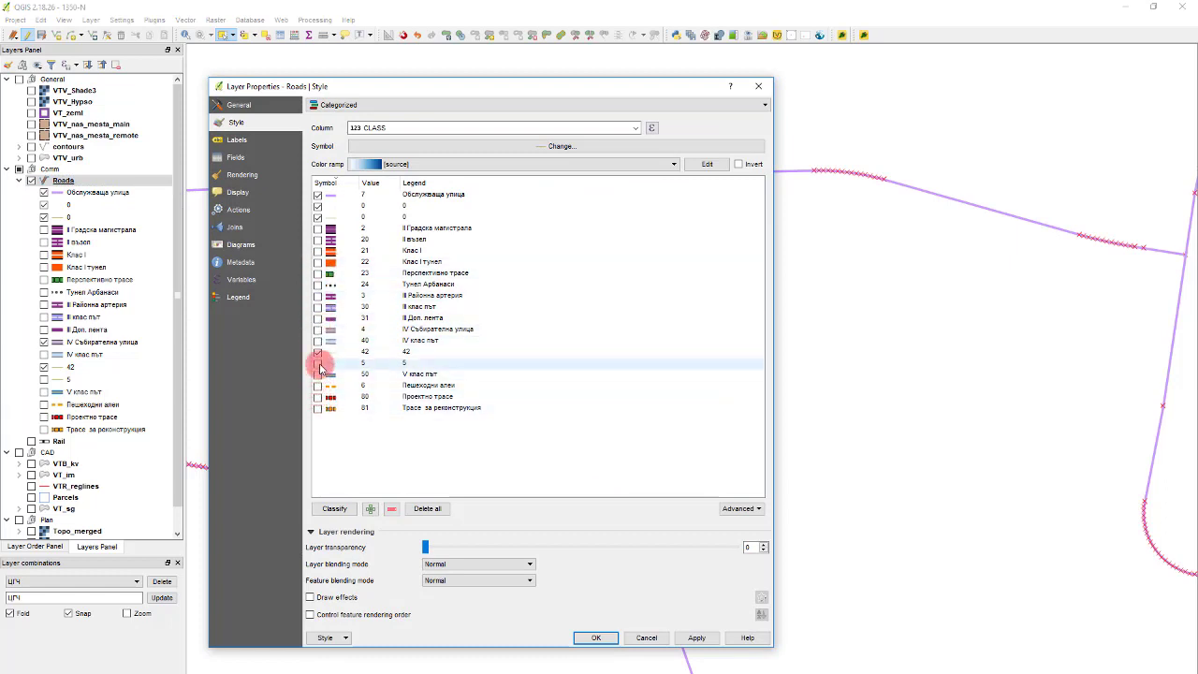
click(317, 364)
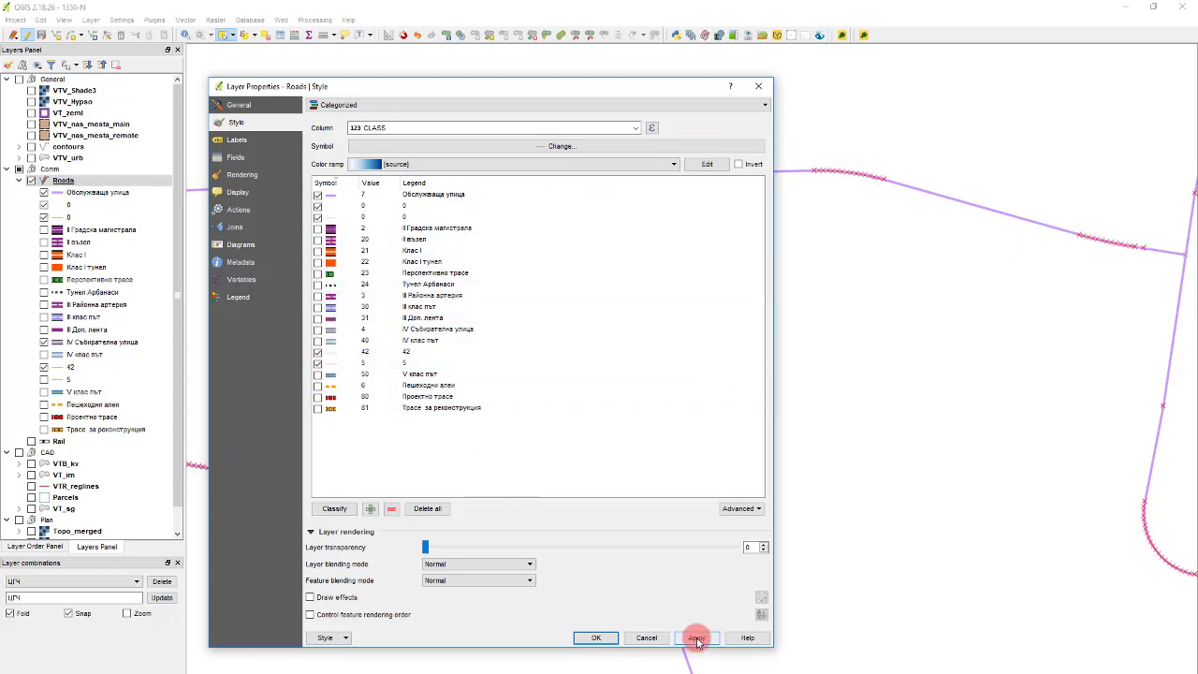
click(595, 637)
Step: Examine the displayed minor streets around Мария Габровска, Толедо and Ален Мак and how their segments are split
scroll(468, 412, down, 3)
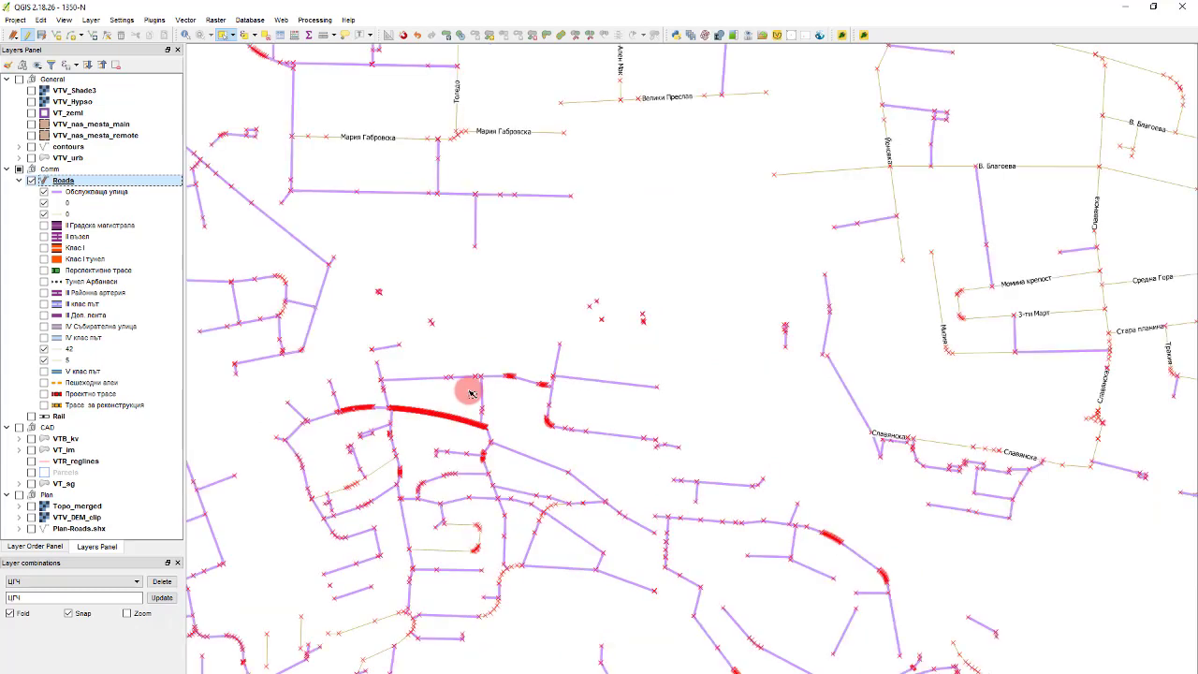
scroll(472, 393, down, 2)
scroll(581, 281, up, 4)
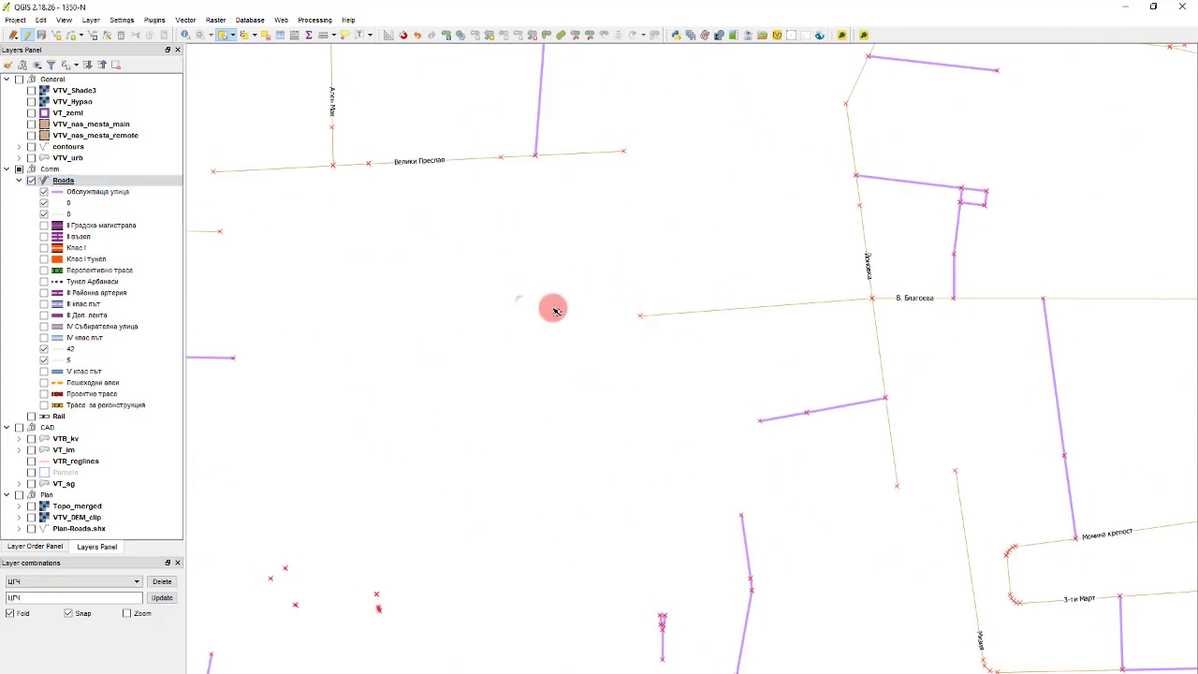
scroll(571, 306, down, 3)
scroll(350, 310, up, 3)
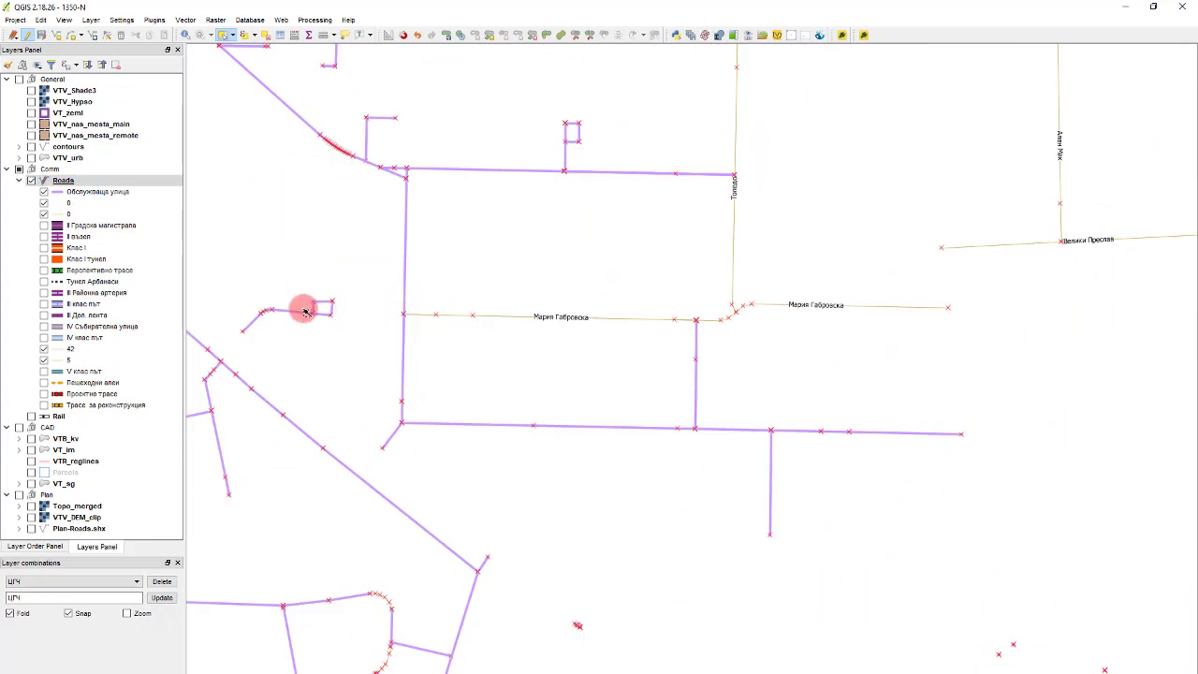
scroll(305, 312, up, 2)
scroll(308, 321, down, 3)
scroll(618, 327, up, 1)
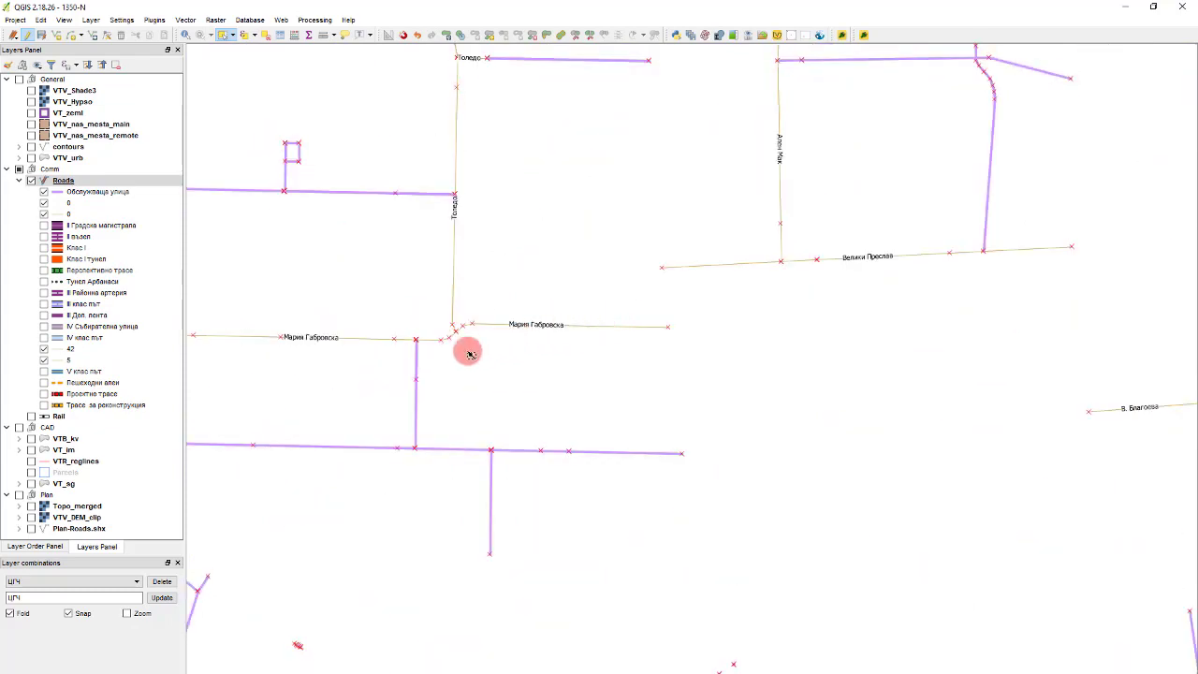
scroll(458, 365, down, 1)
scroll(561, 140, up, 1)
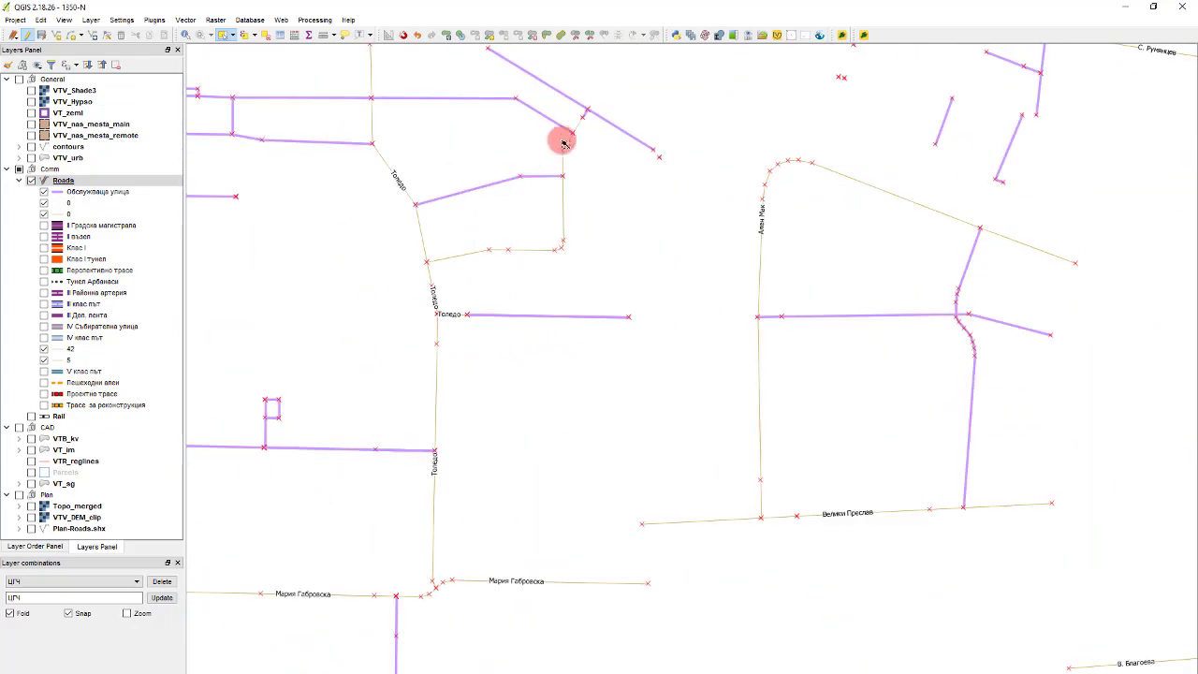
scroll(570, 118, up, 1)
scroll(622, 122, up, 1)
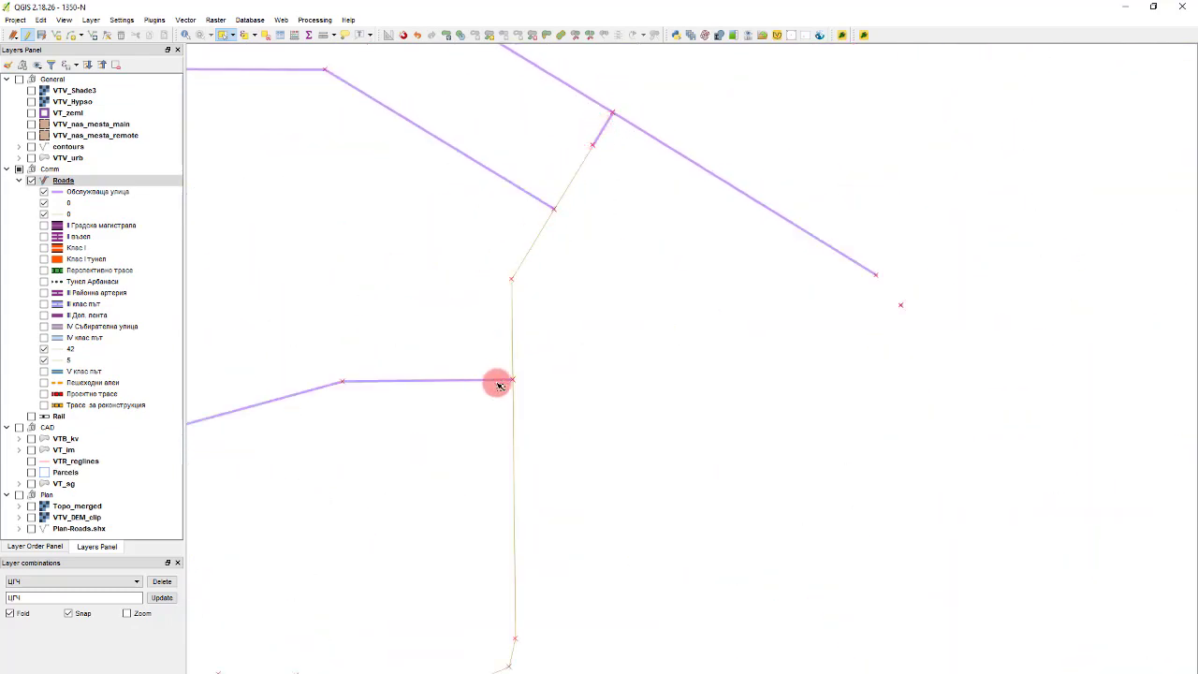
Step: Merge the short service street link with the adjoining street east of Толедо, setting the merged feature's CLASS to 5
click(580, 165)
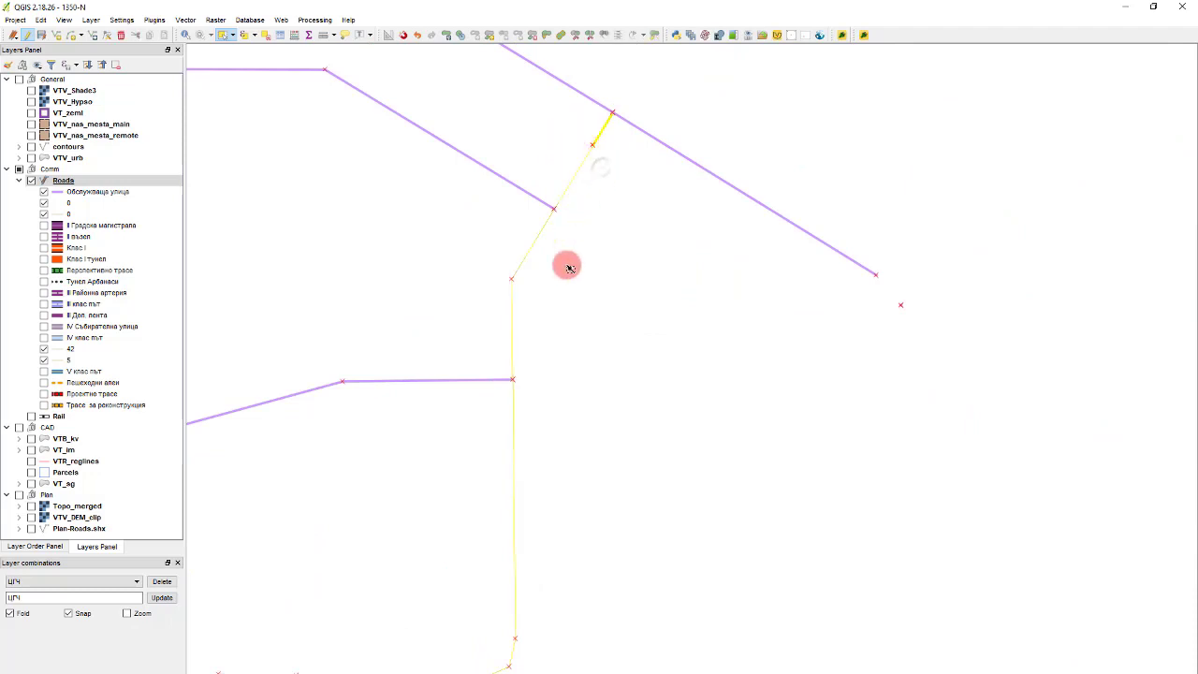
scroll(533, 425, down, 1)
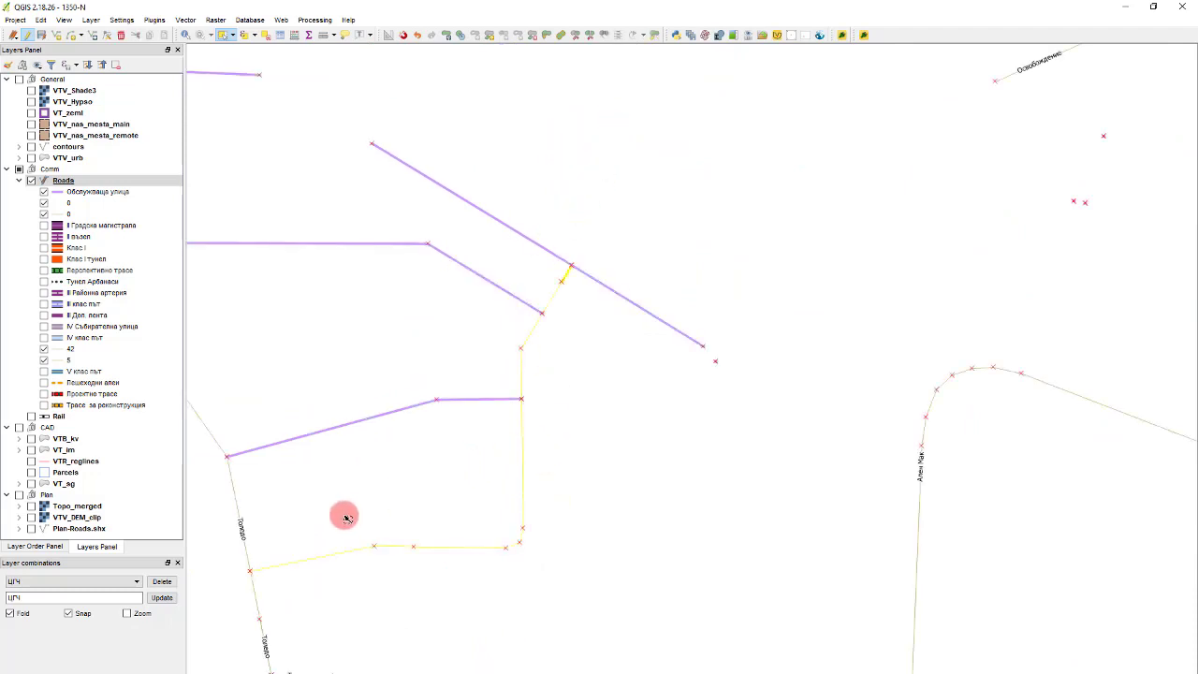
key(ctrl+m)
click(645, 376)
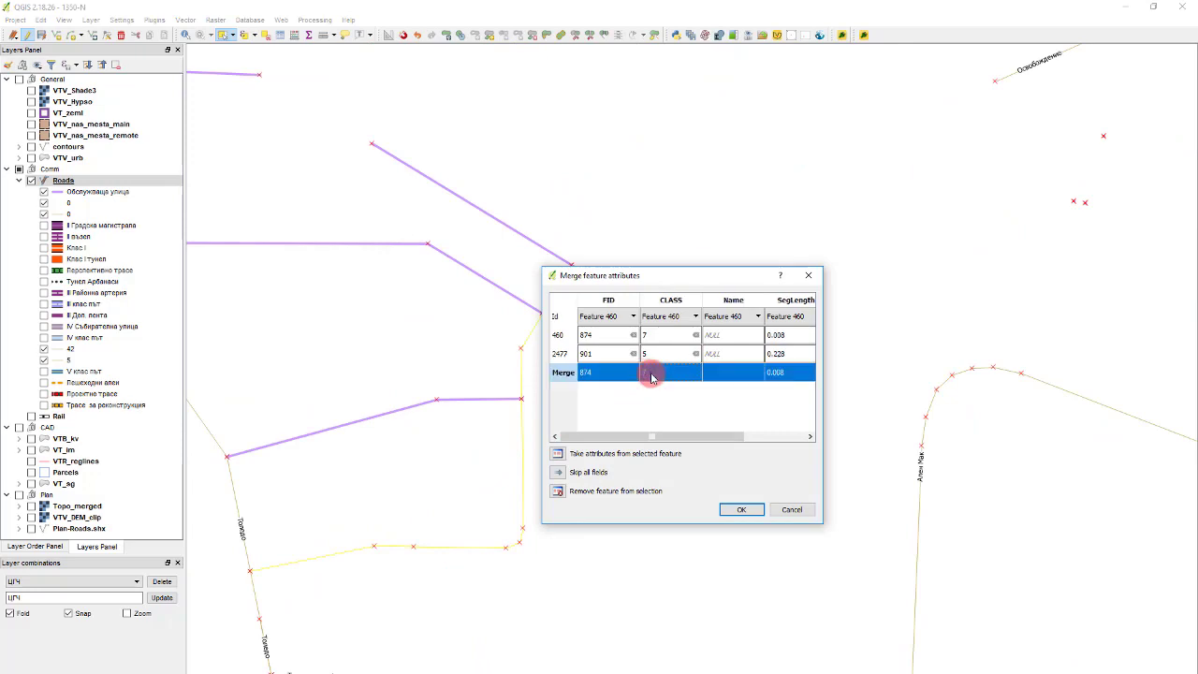
click(650, 376)
key(Return)
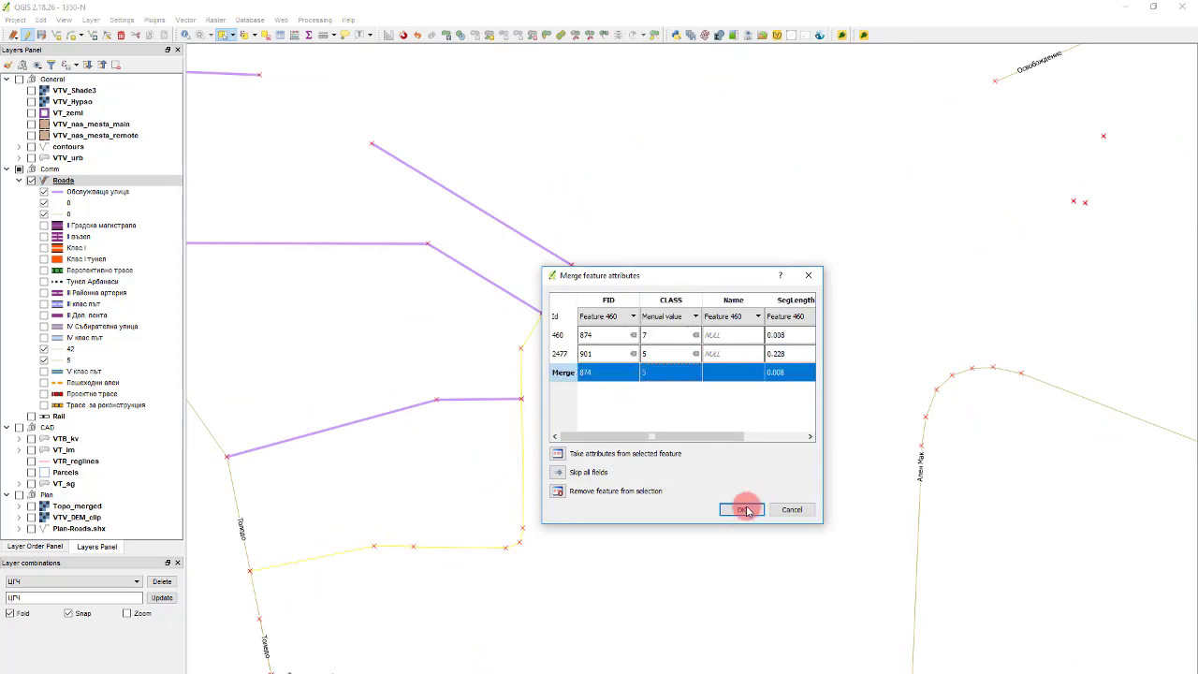
click(746, 511)
Step: Examine the street network from Толедо to Цветарска and Възрожденска for split or inconsistently classed segments
scroll(562, 415, down, 5)
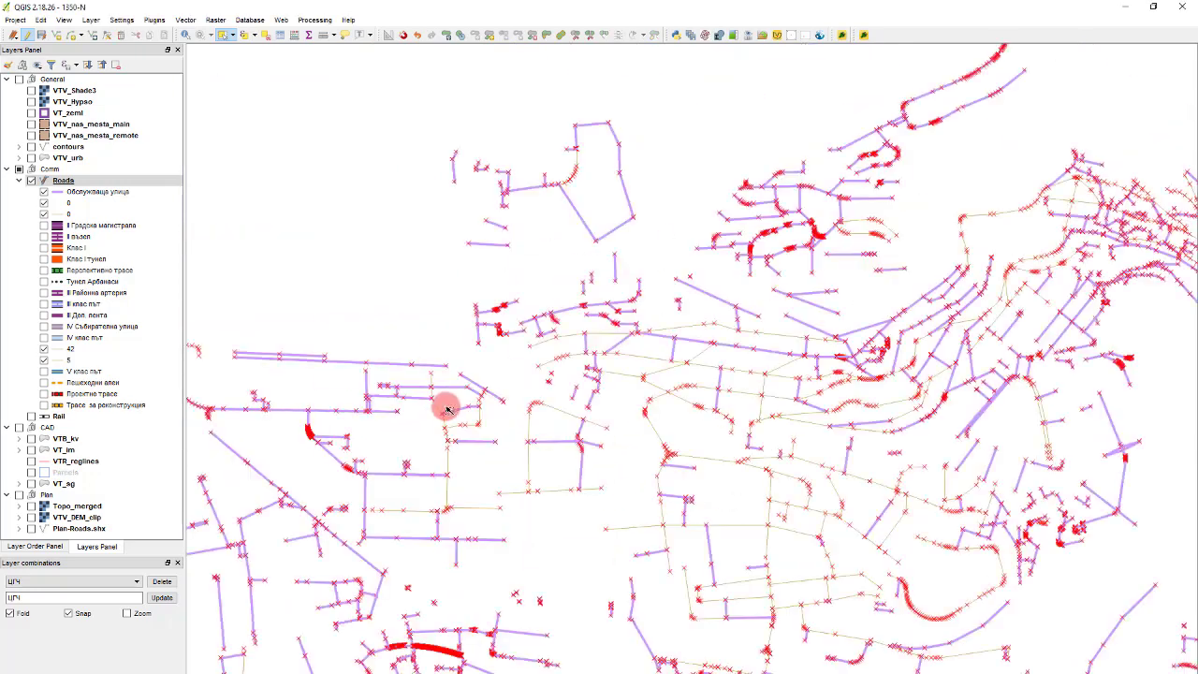
scroll(409, 433, up, 5)
scroll(519, 409, down, 4)
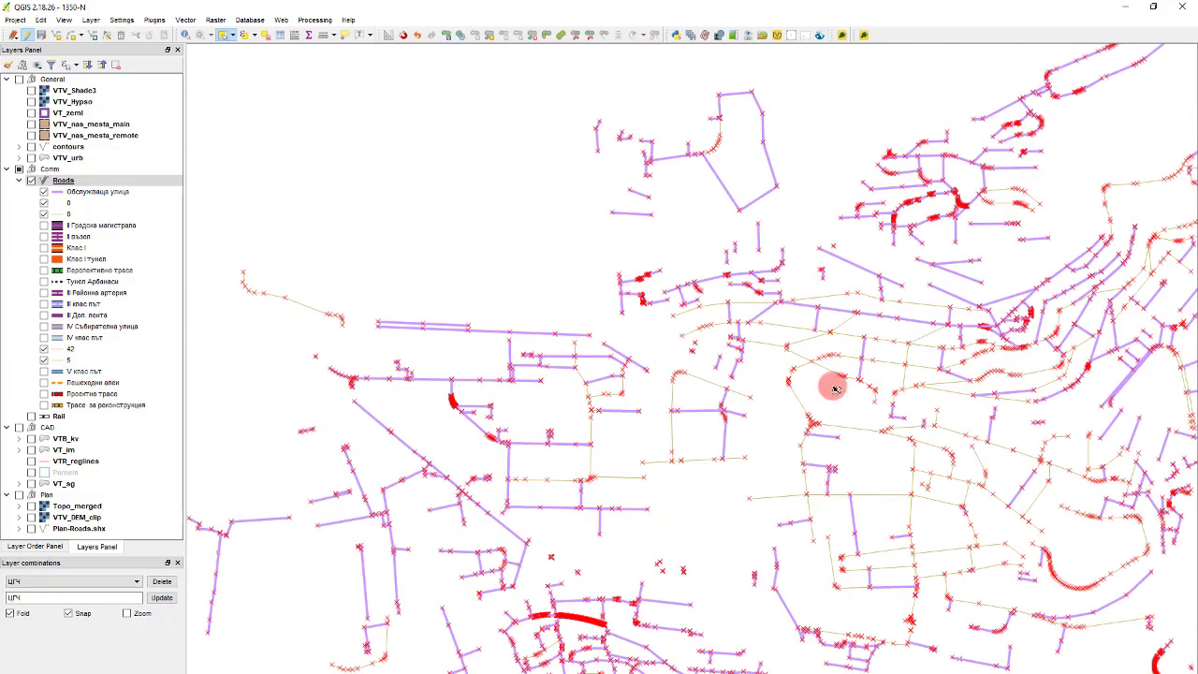
scroll(1070, 438, up, 2)
scroll(756, 390, up, 2)
scroll(764, 350, up, 2)
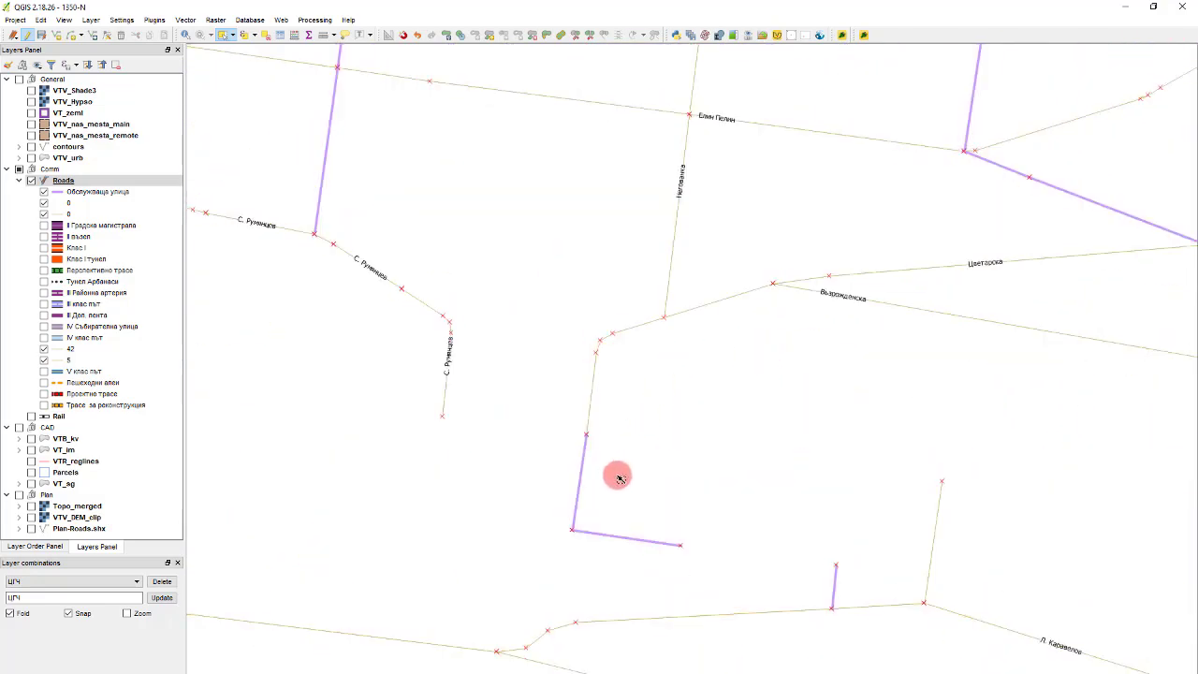
scroll(655, 384, down, 2)
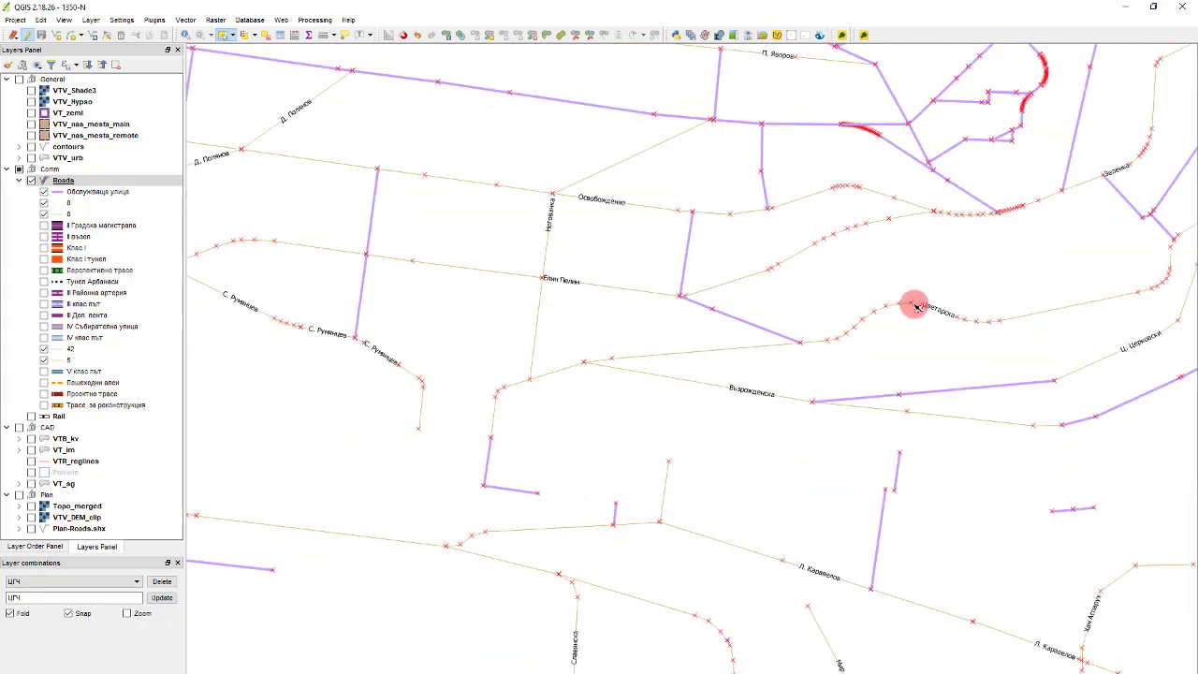
scroll(964, 281, down, 2)
scroll(751, 342, up, 2)
scroll(739, 353, up, 2)
Step: Highlight Цветарска and Възрожденска in turn to trace the extent of each street and its connections
drag(826, 353, 710, 285)
scroll(337, 393, up, 2)
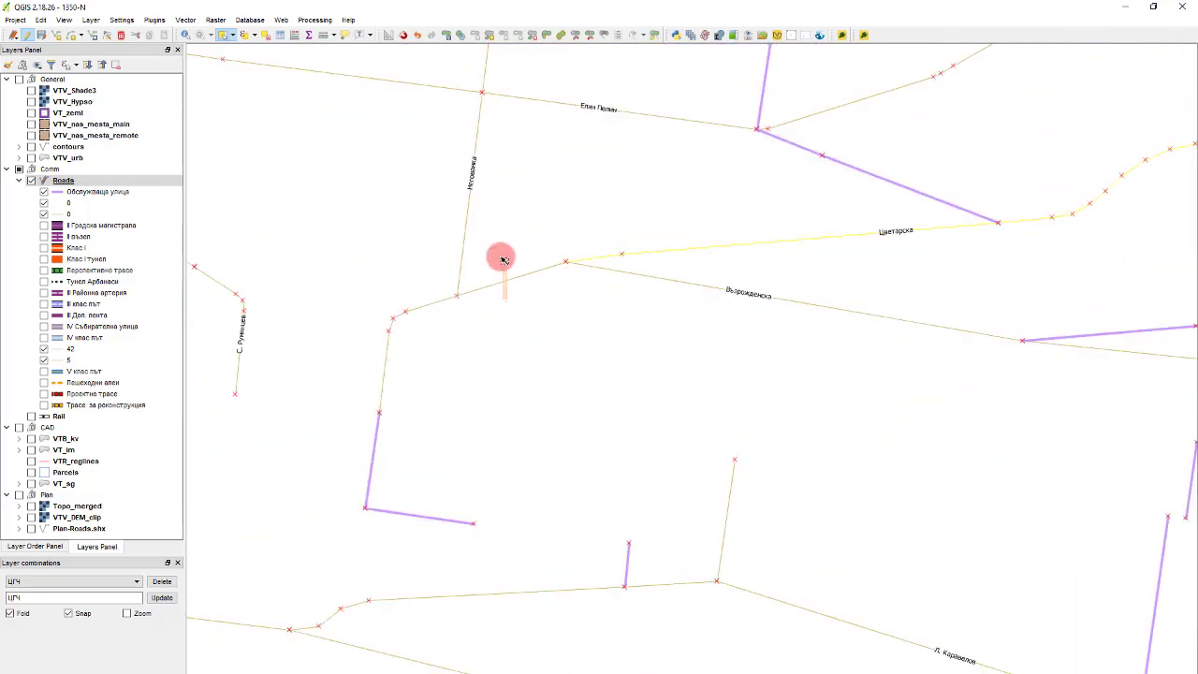
click(670, 322)
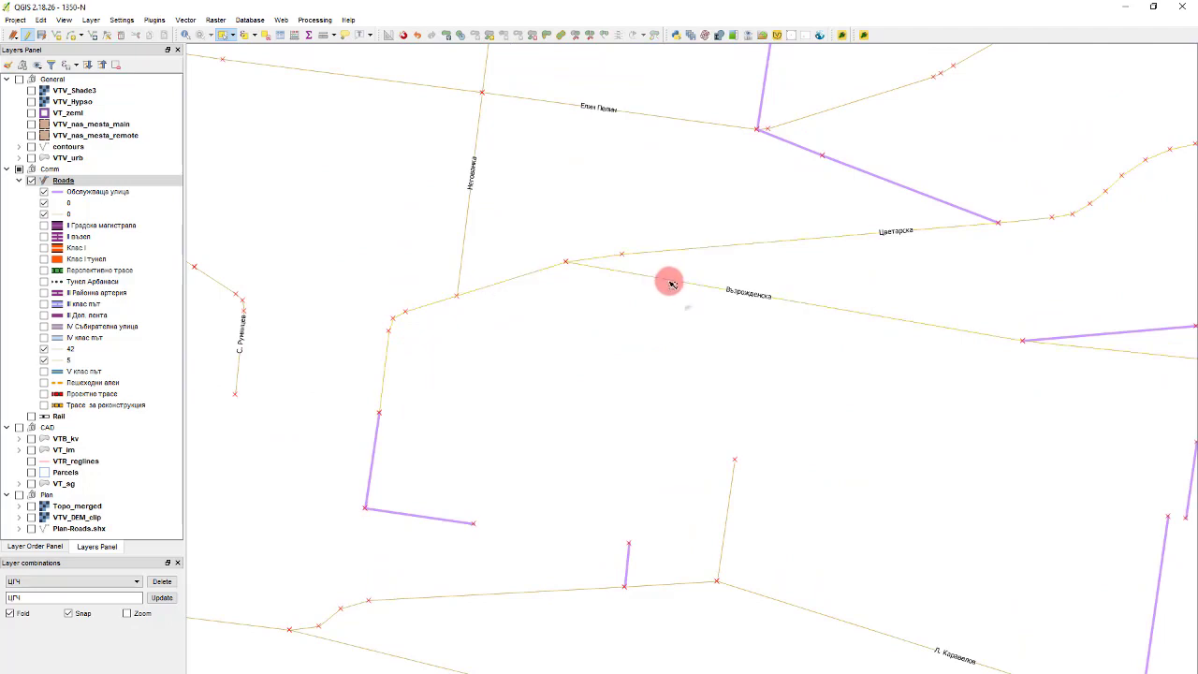
mouse_move(665, 265)
mouse_down()
mouse_move(643, 294)
mouse_move(481, 324)
mouse_up()
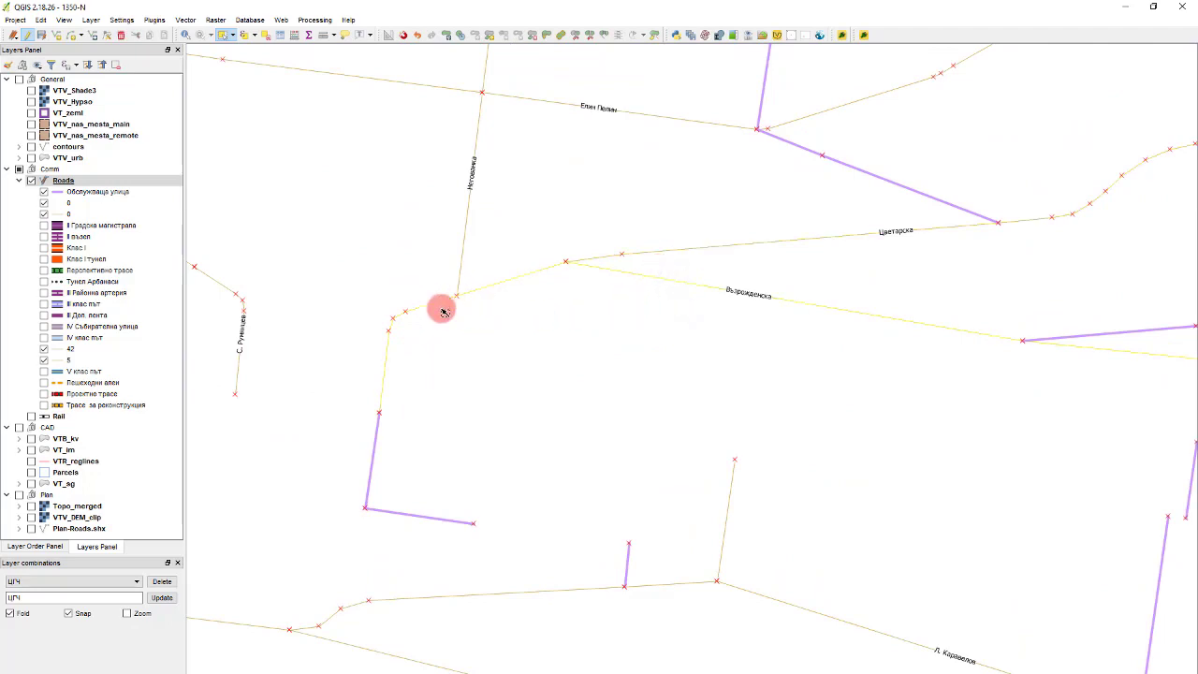
scroll(769, 249, down, 3)
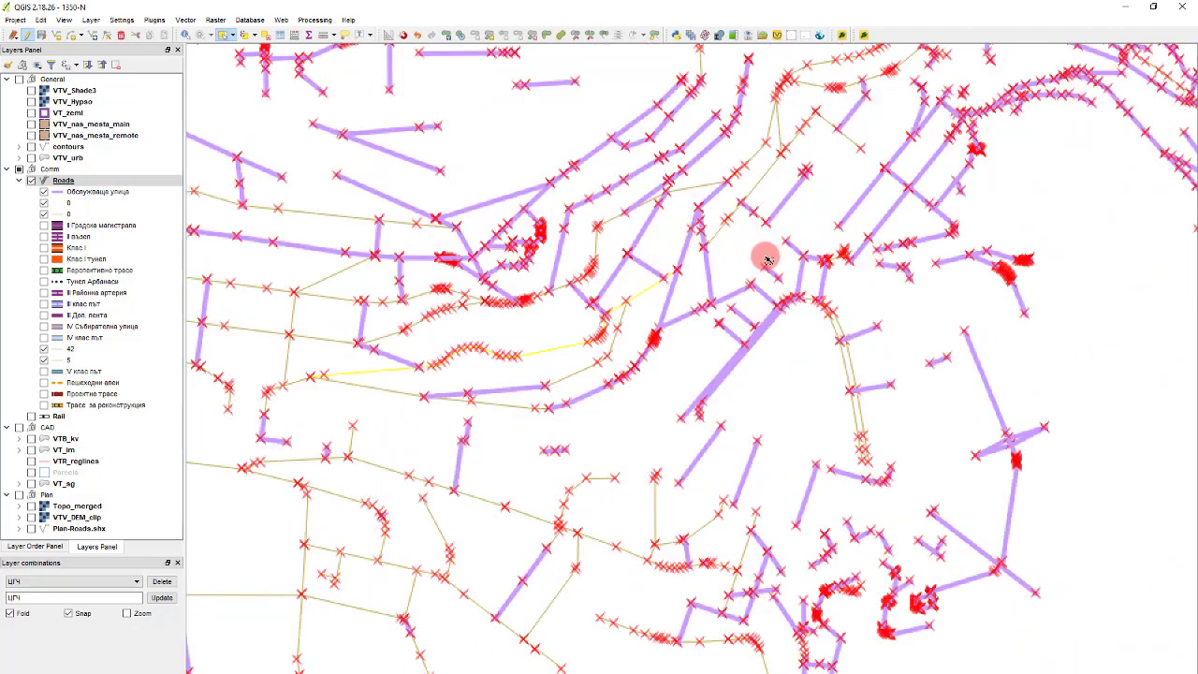
scroll(600, 315, up, 3)
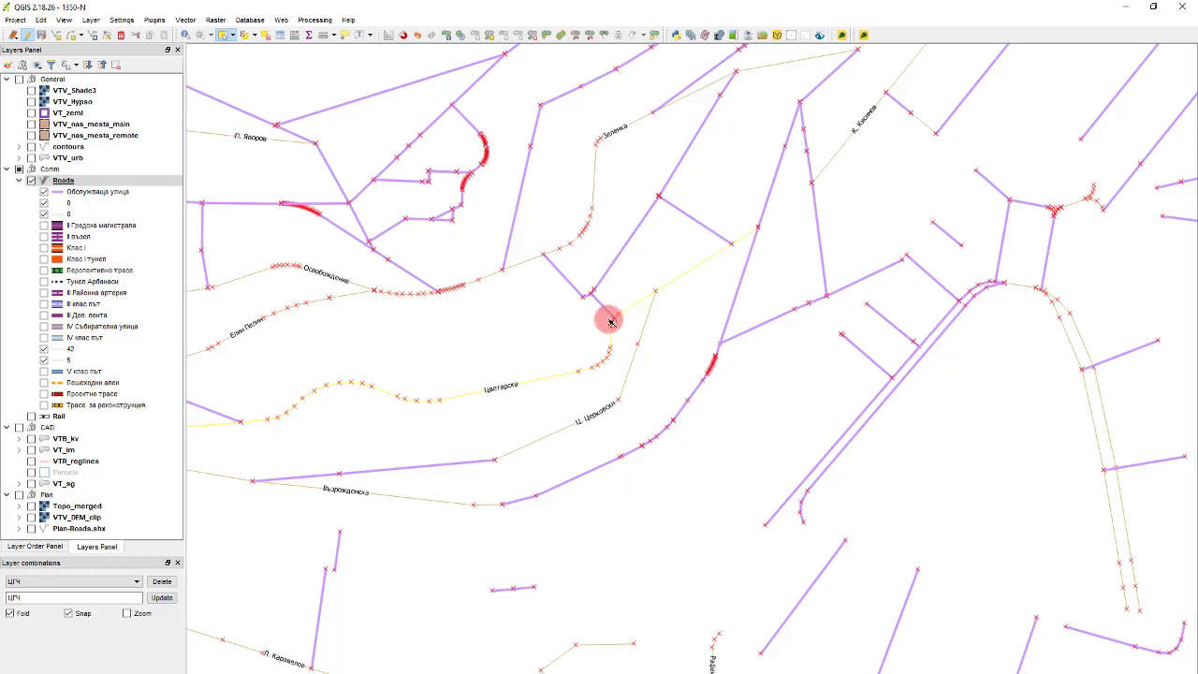
scroll(321, 353, down, 2)
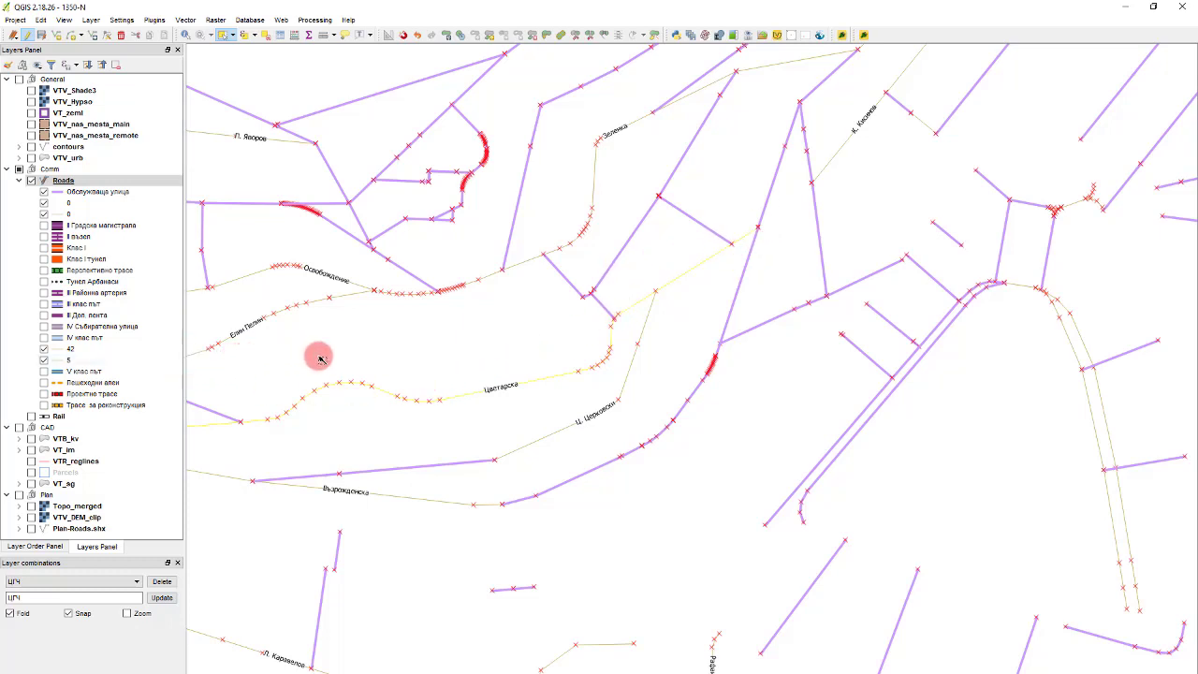
Step: Select the Цветарска street and reclassify it as Обслужваща улица through its CLASS value in the Roads attribute table
scroll(447, 341, up, 2)
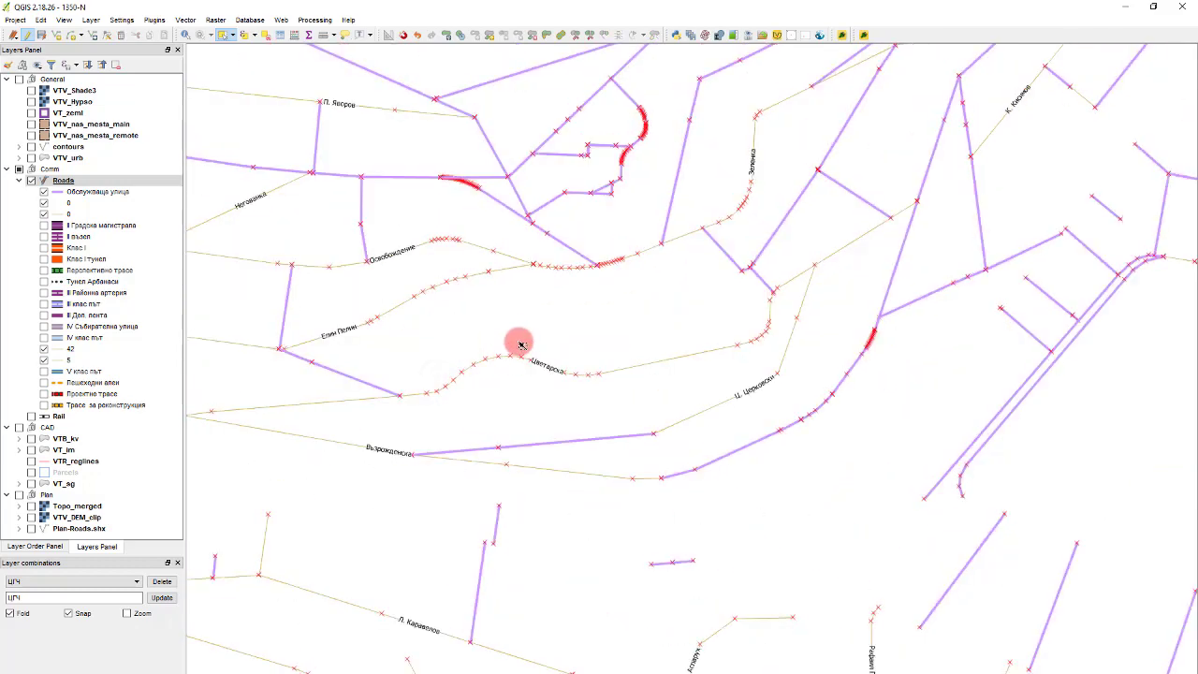
scroll(468, 379, up, 1)
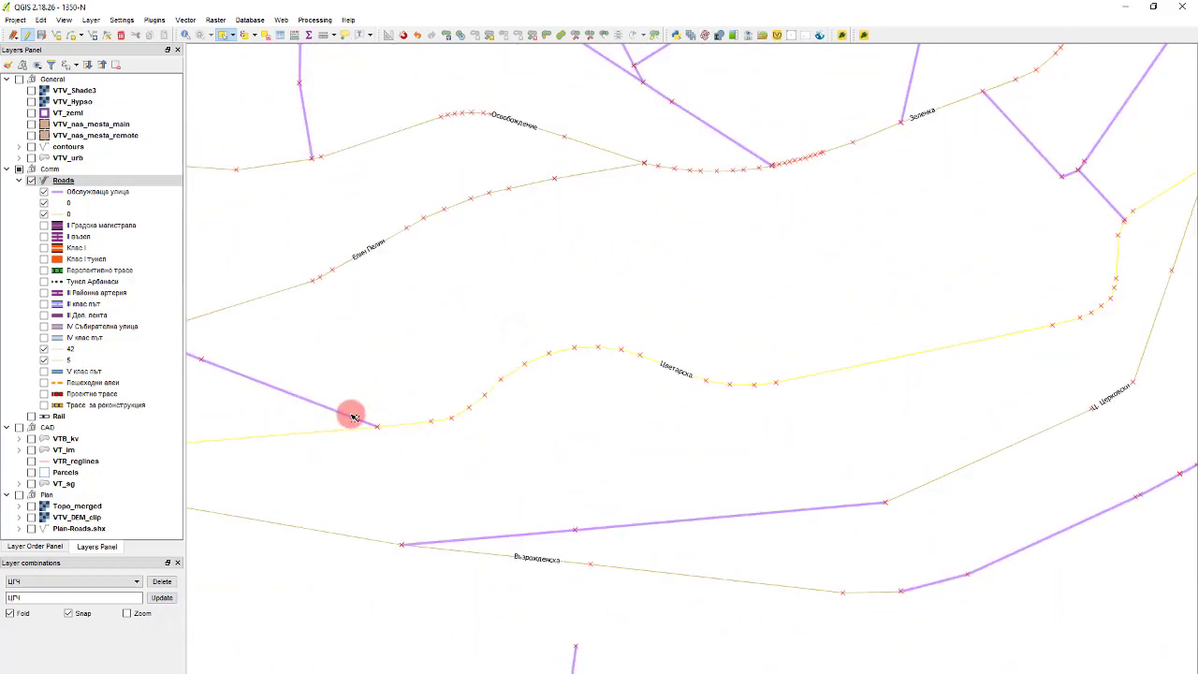
key(F6)
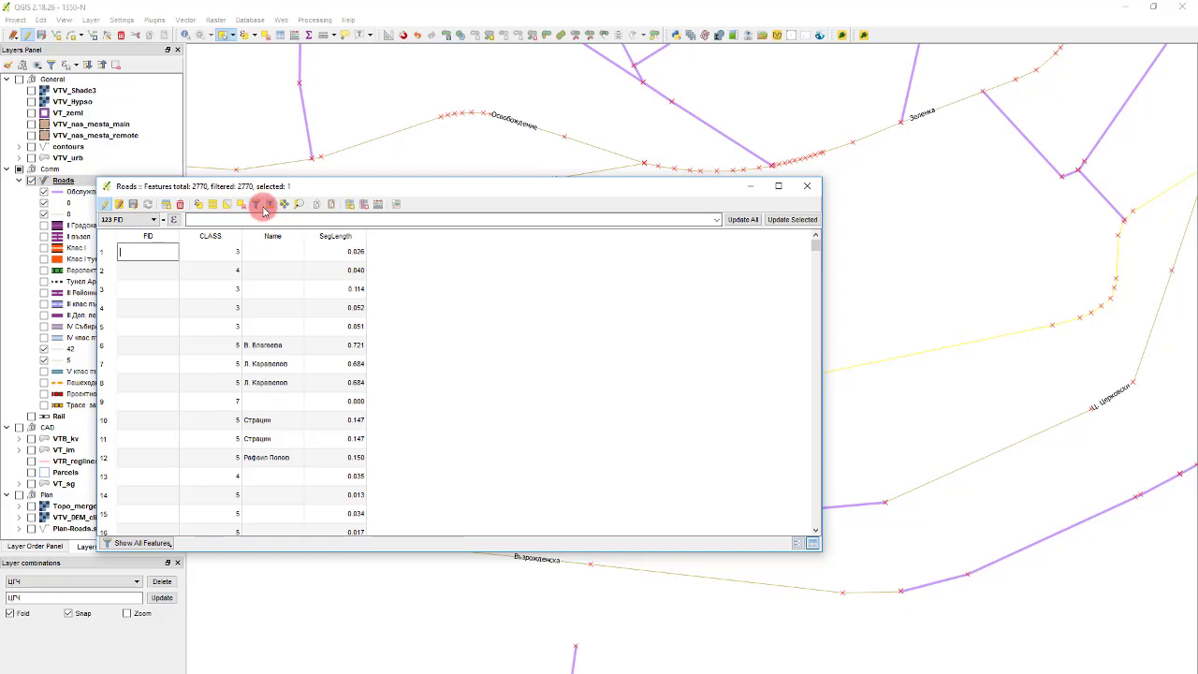
click(266, 206)
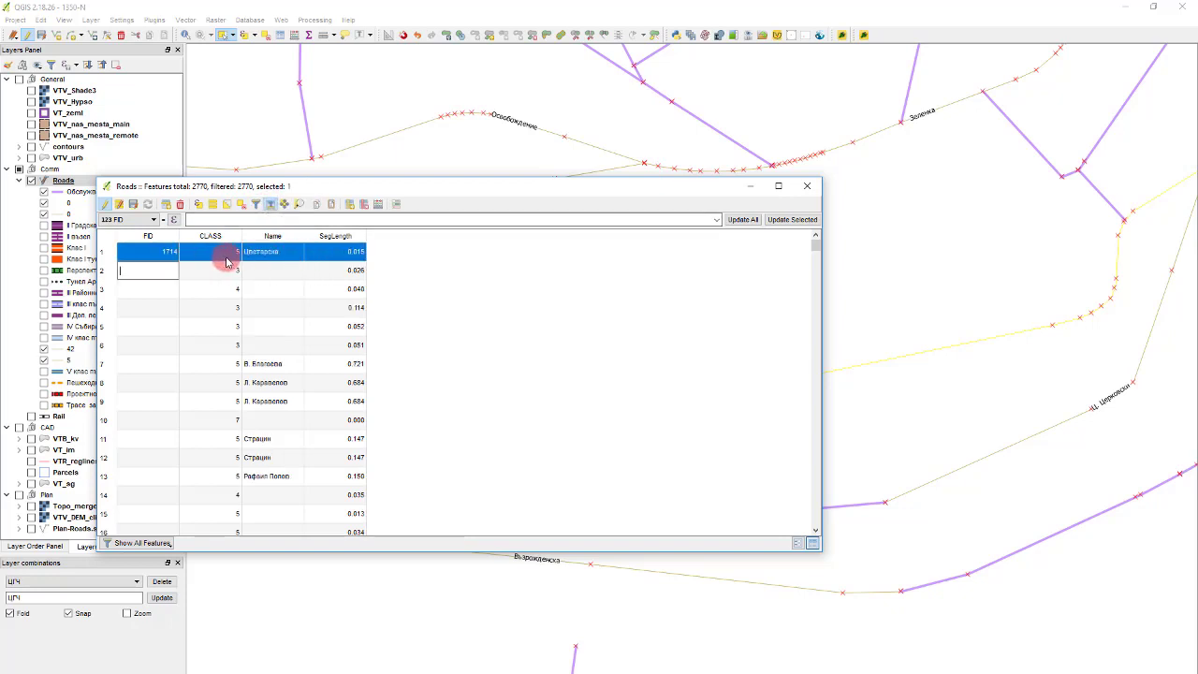
click(892, 340)
click(732, 274)
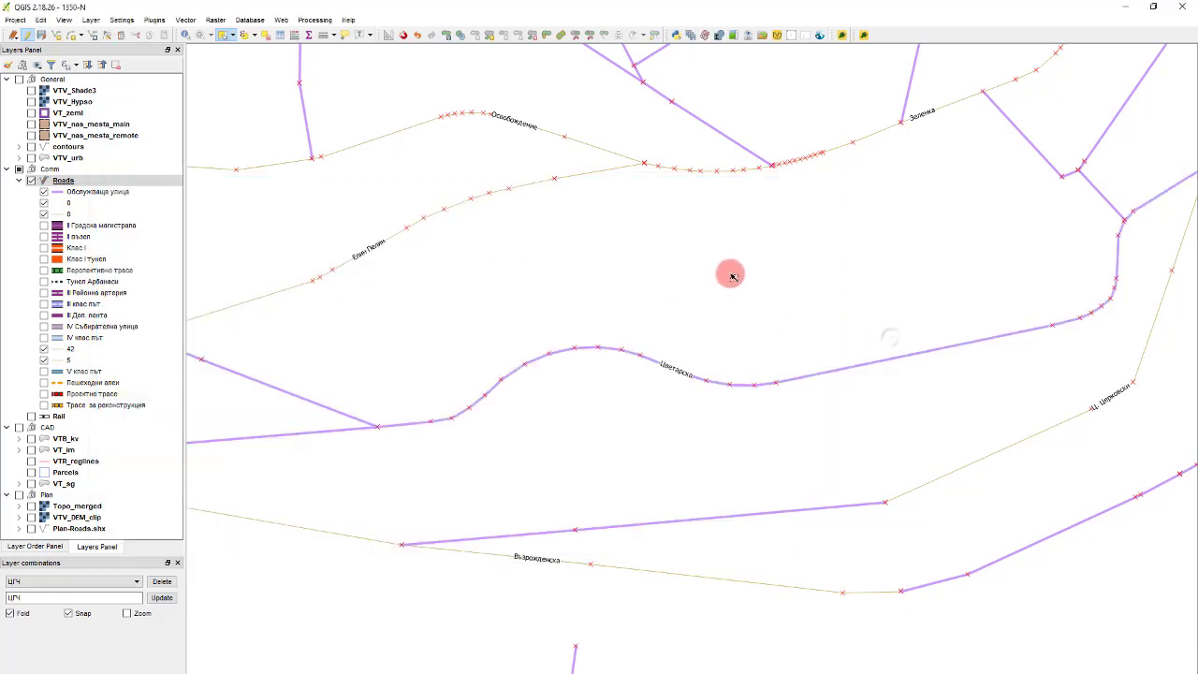
Step: Merge Възрожденска with the L-shaped segments at its western end and the curved street continuing northeast into one feature
scroll(731, 274, down, 1)
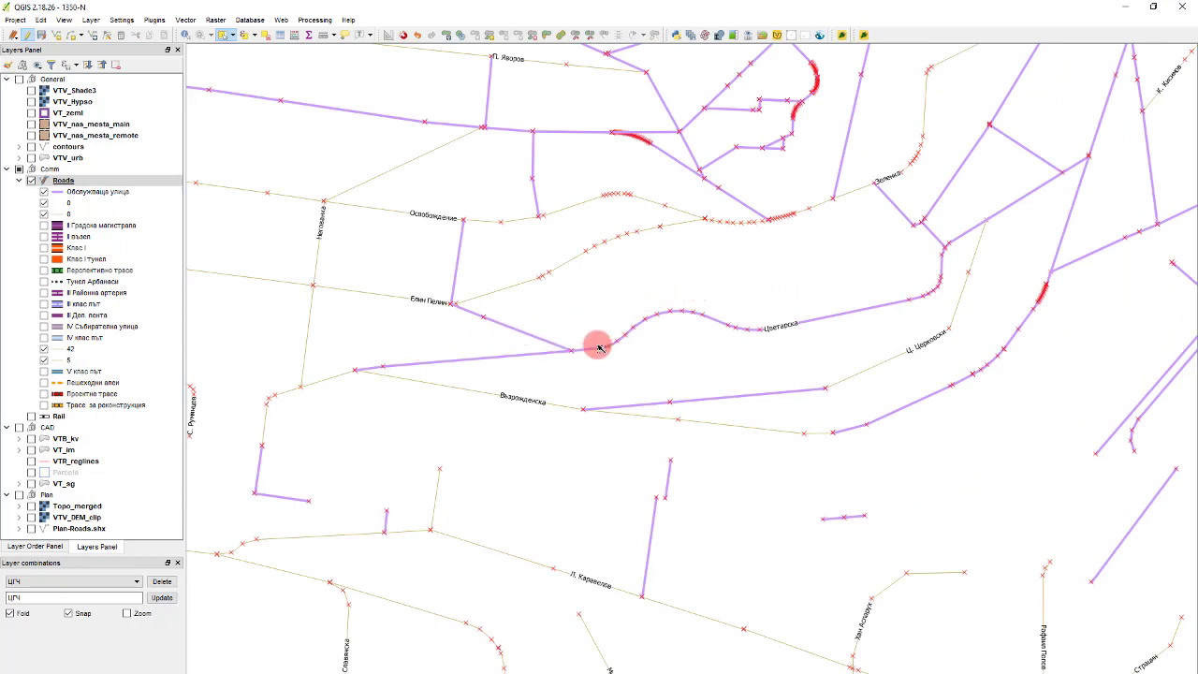
scroll(600, 348, down, 2)
scroll(523, 360, up, 1)
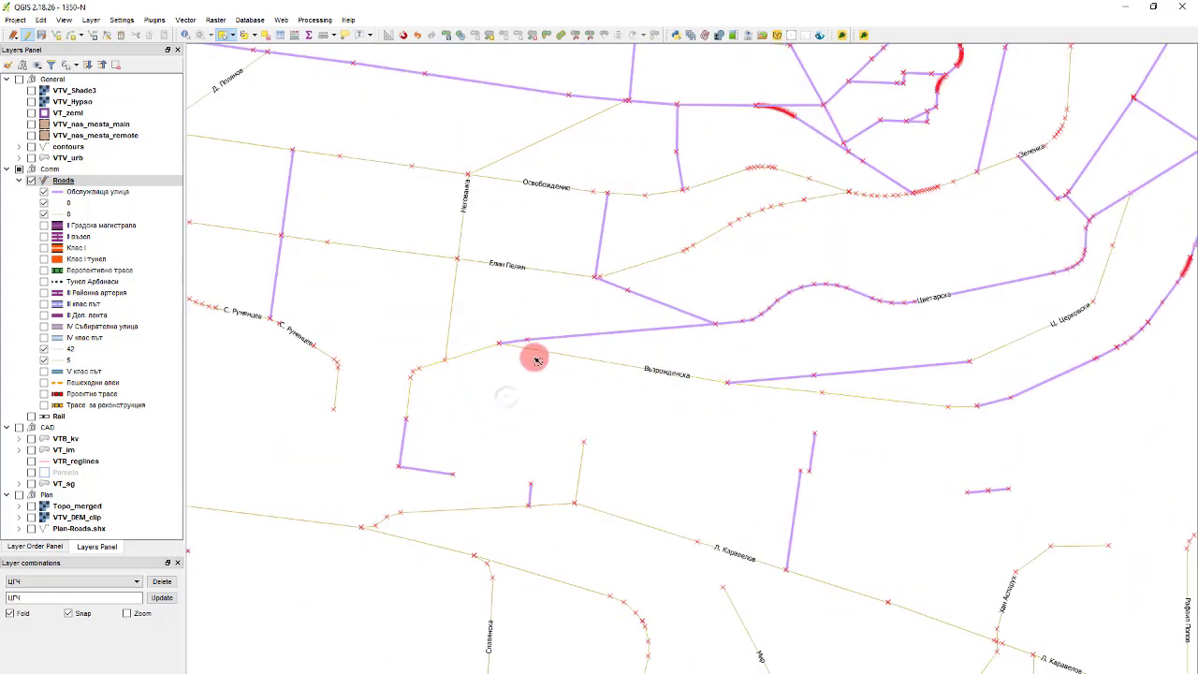
click(450, 481)
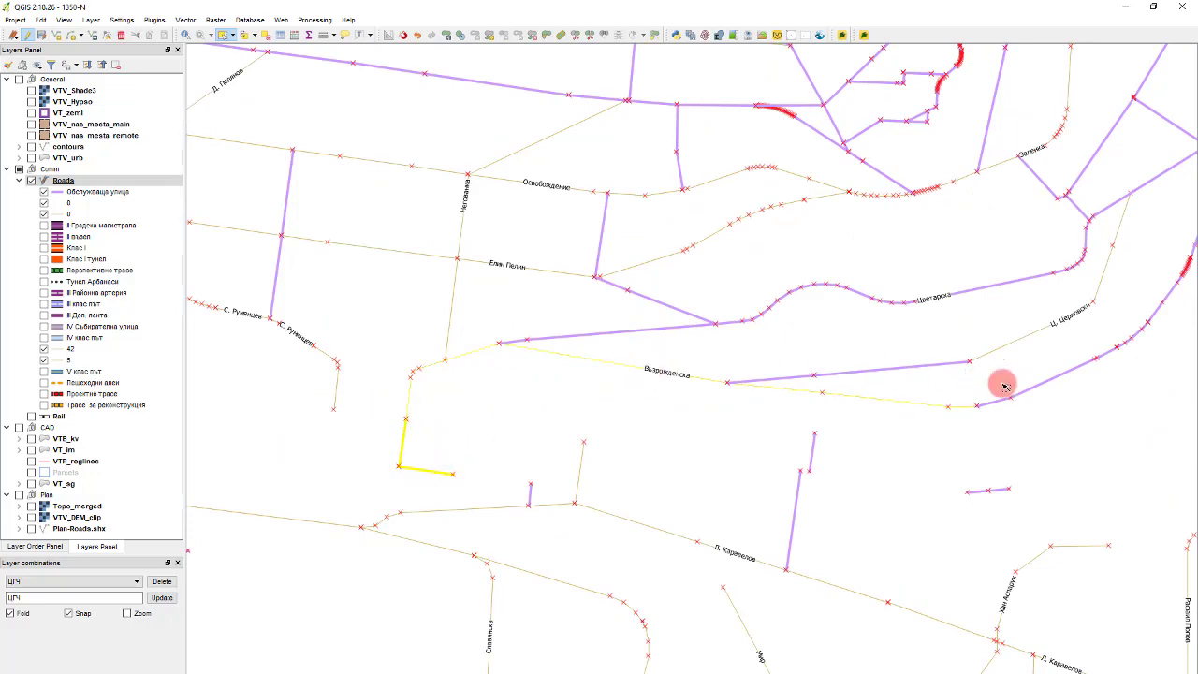
scroll(749, 387, down, 1)
scroll(996, 387, up, 2)
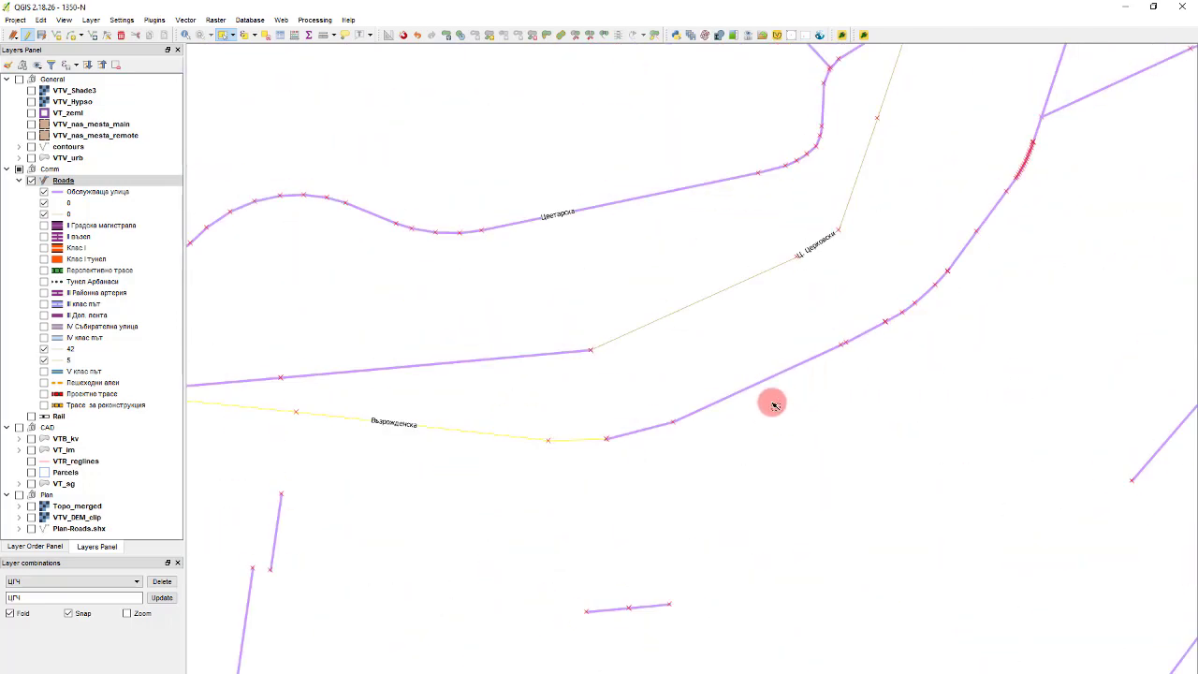
click(730, 396)
scroll(735, 348, down, 1)
scroll(758, 247, down, 2)
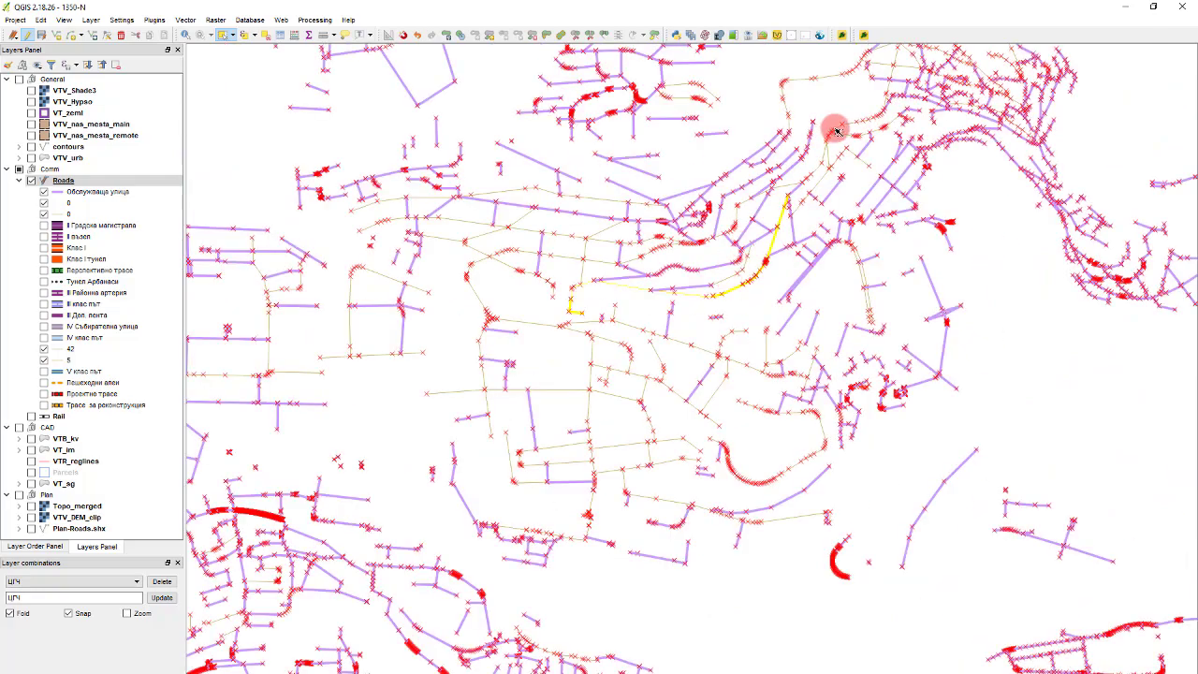
scroll(833, 149, up, 2)
scroll(675, 403, up, 1)
scroll(688, 300, down, 1)
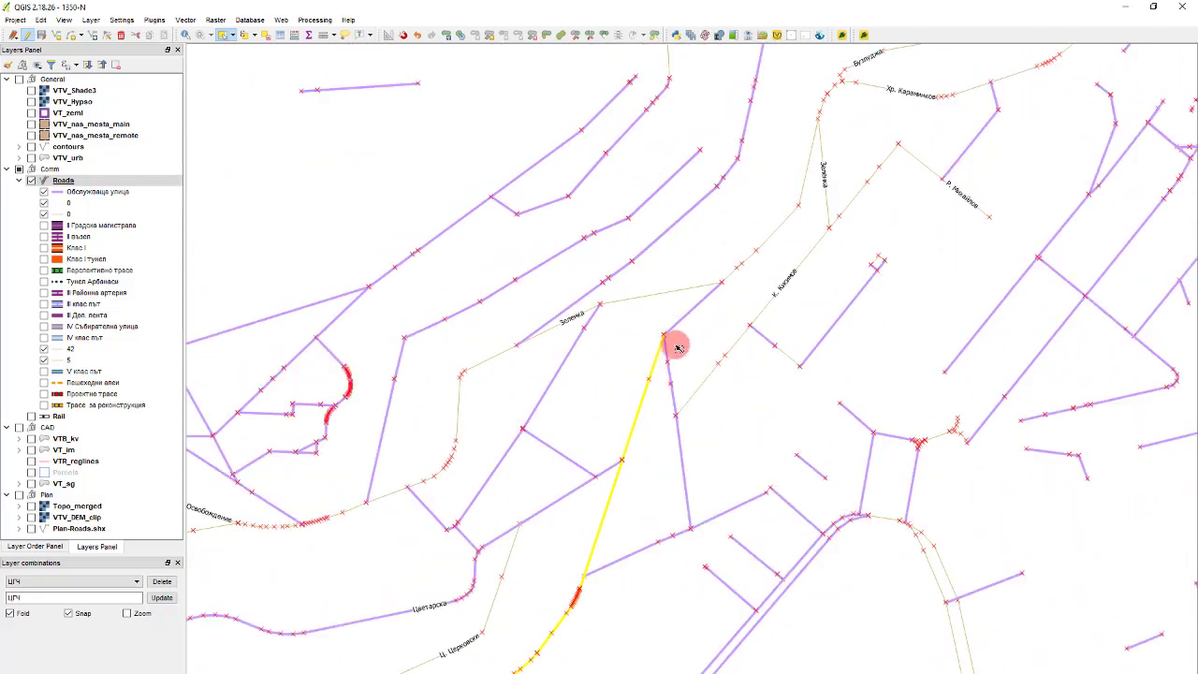
scroll(688, 367, down, 2)
scroll(555, 476, up, 2)
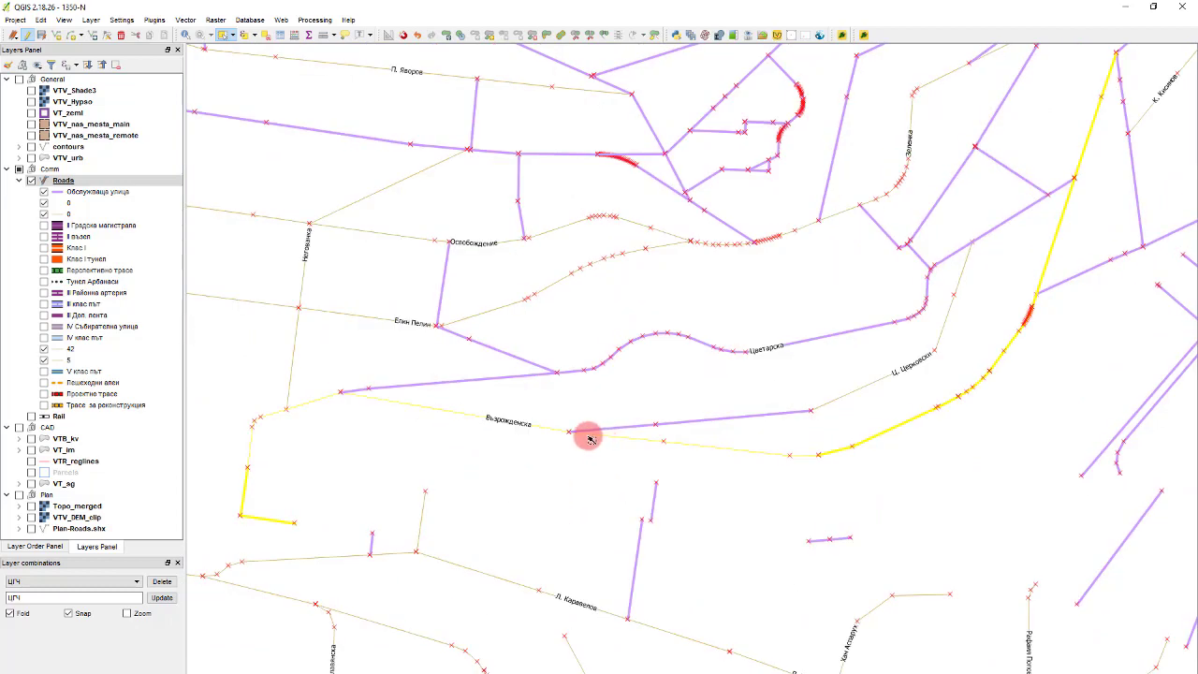
click(740, 506)
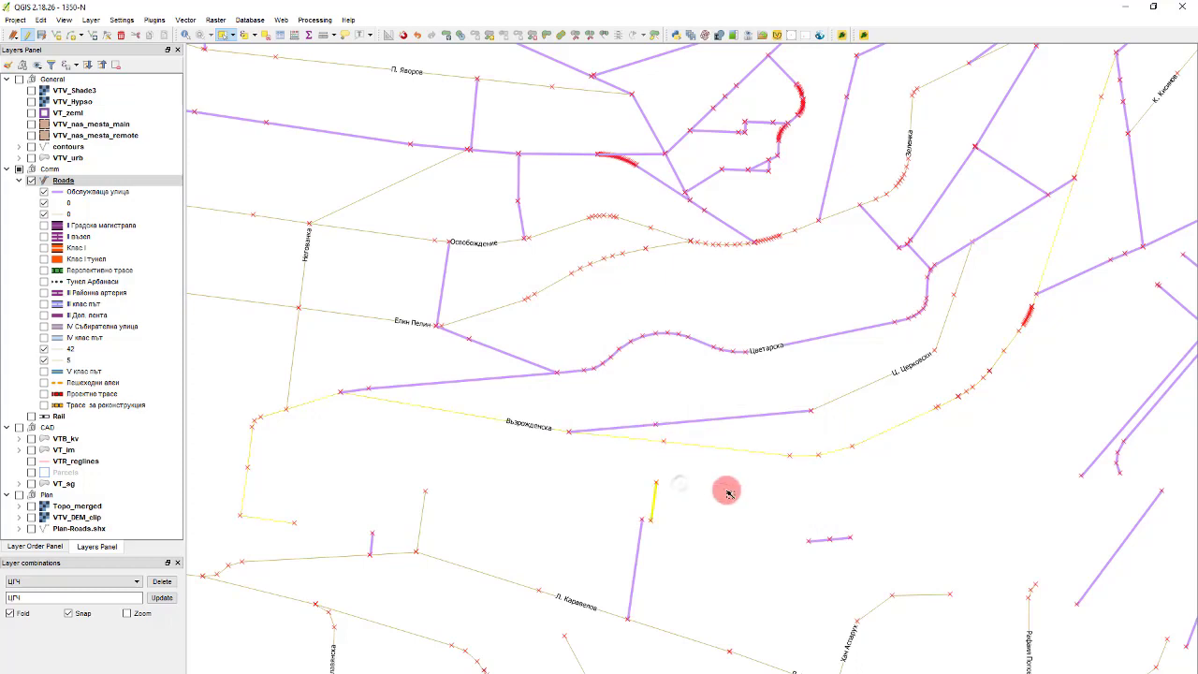
Step: Draw a short line joining the two offset service street pieces between Възрожденска and Л. Каравелов, with CLASS 7
scroll(609, 452, down, 1)
scroll(584, 438, up, 2)
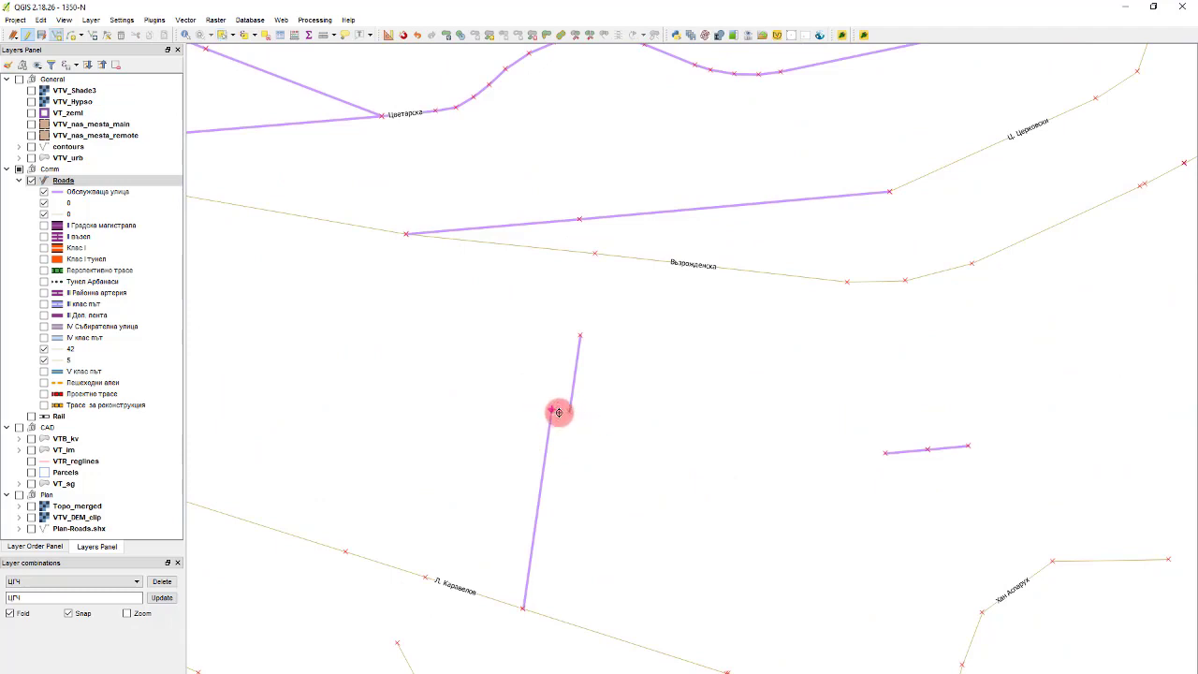
right_click(586, 425)
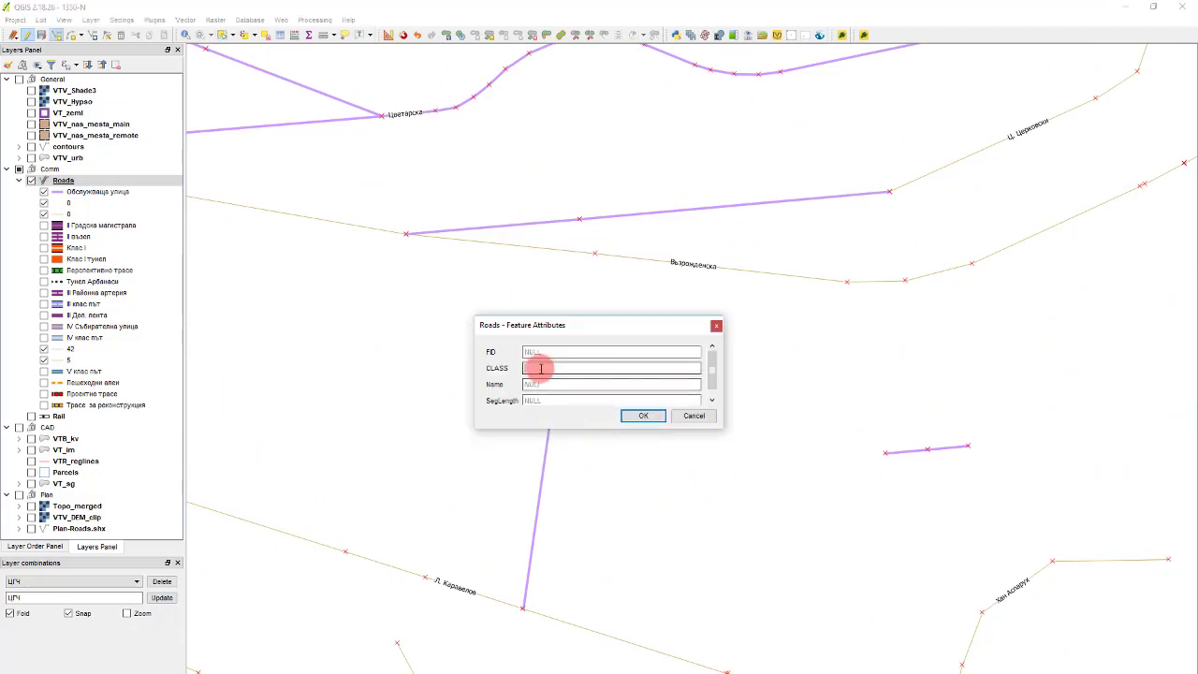
key(Return)
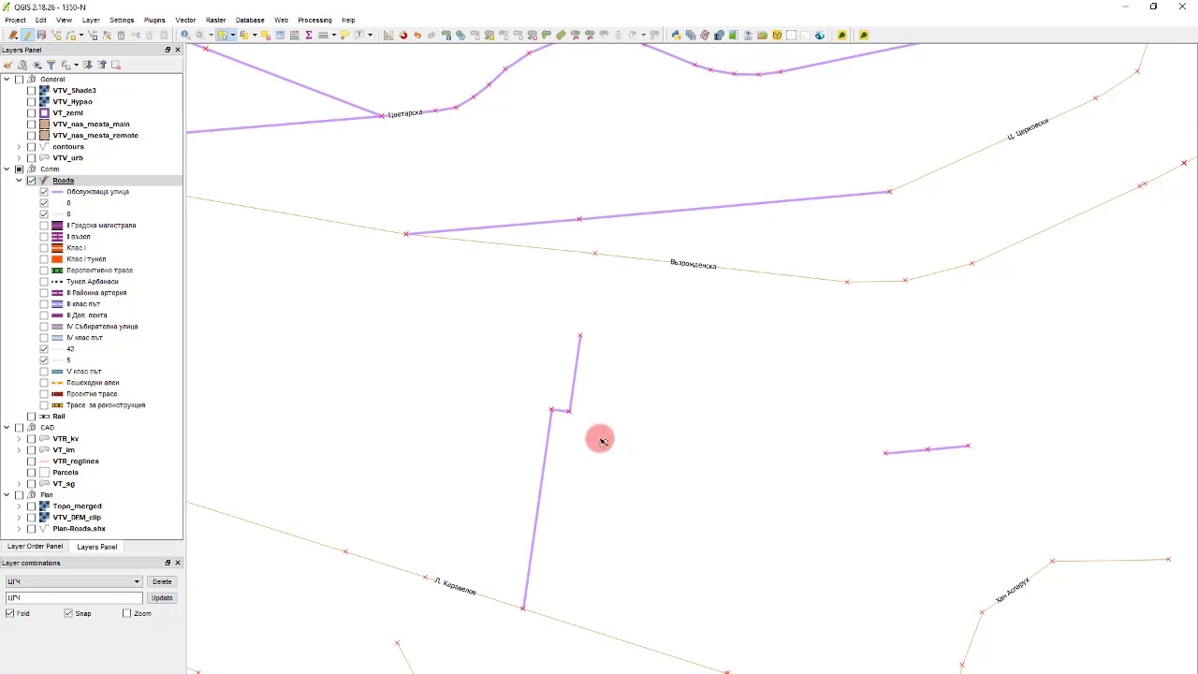
Step: Merge the connecting line with the two service street pieces it joins, taking the attributes of the feature with FID 2080
click(570, 414)
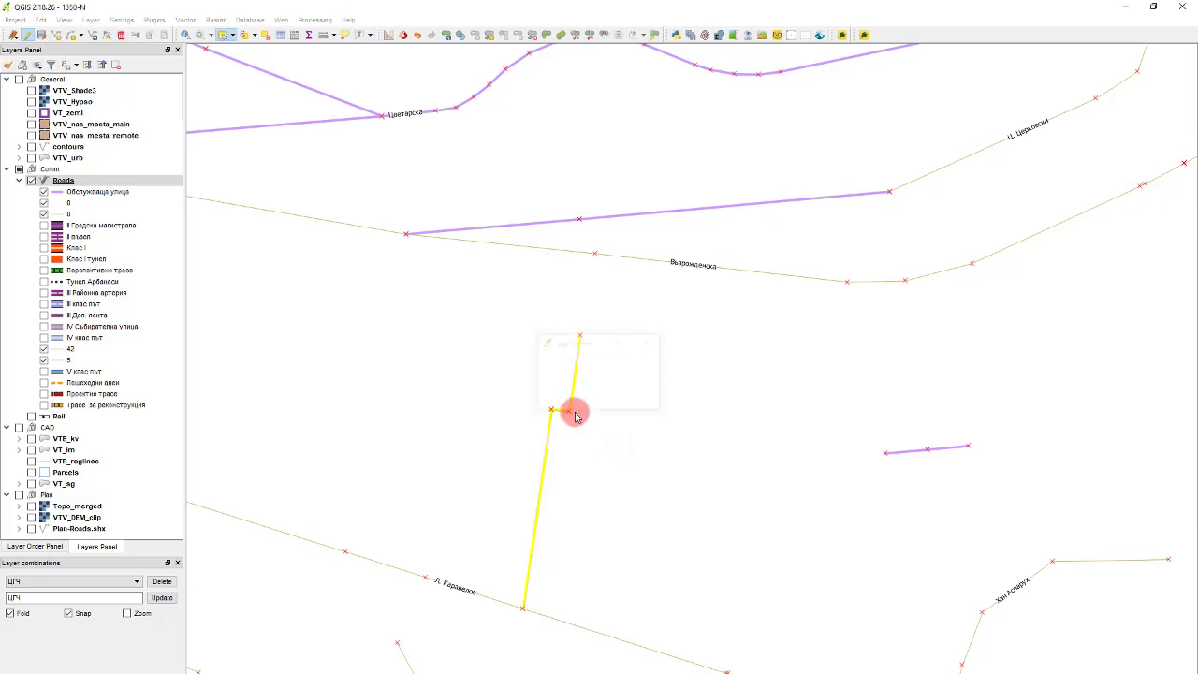
click(558, 372)
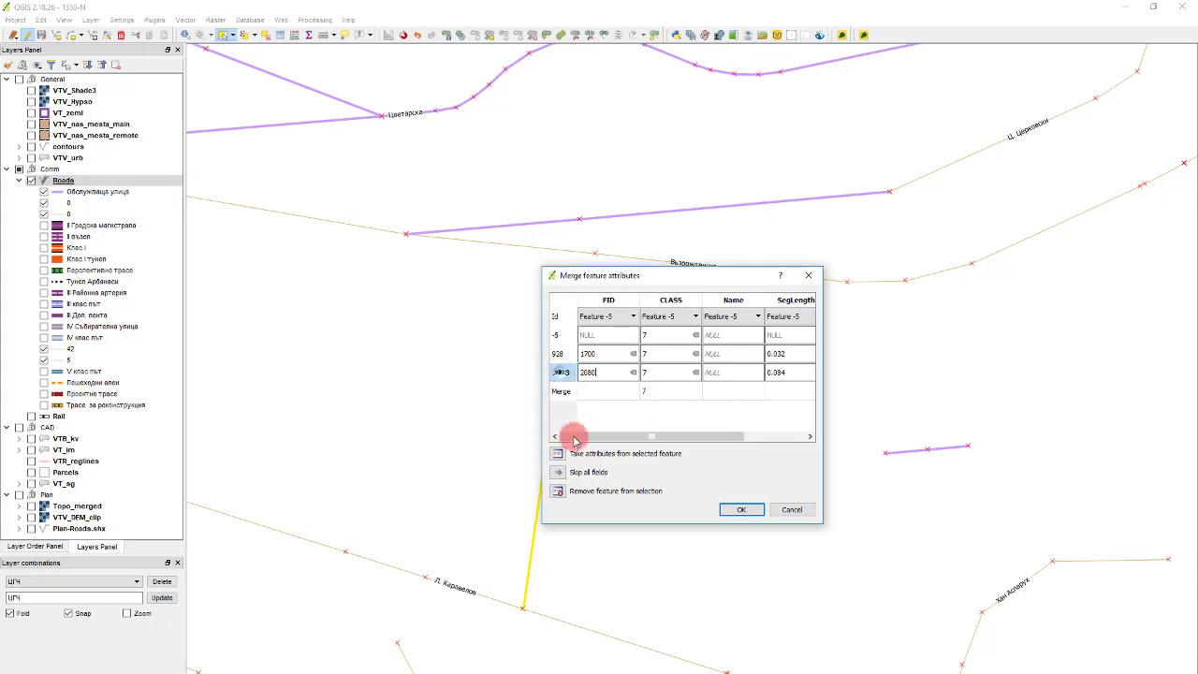
click(560, 453)
click(741, 509)
scroll(634, 436, down, 3)
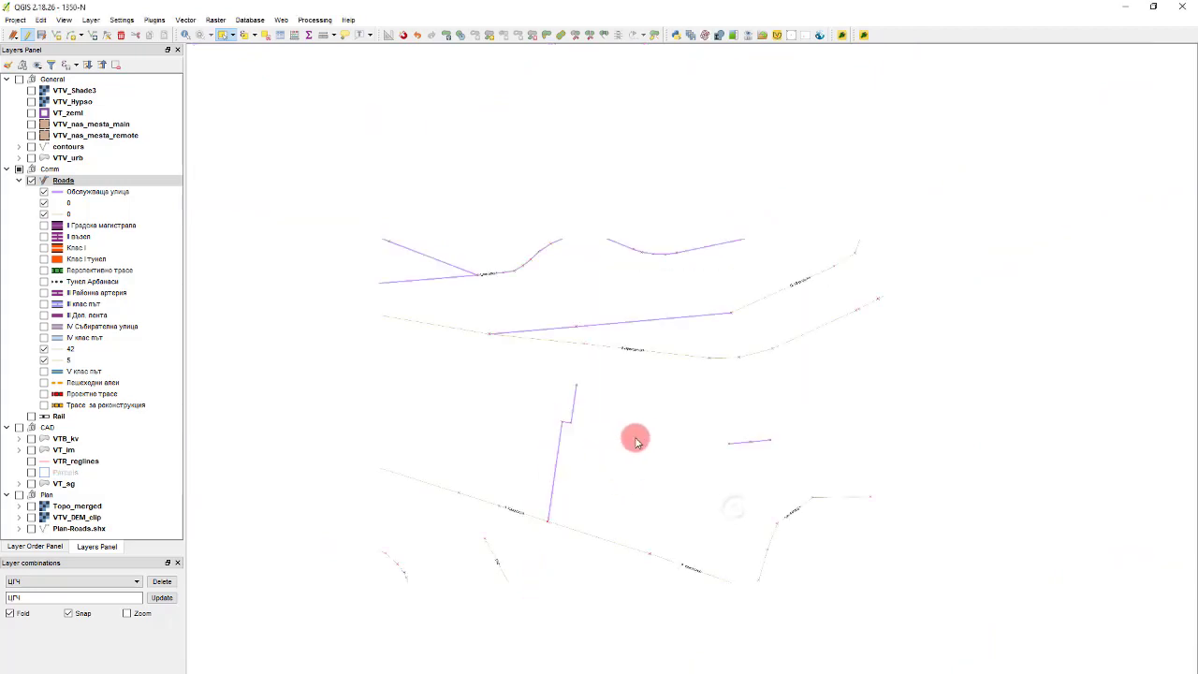
scroll(731, 361, up, 3)
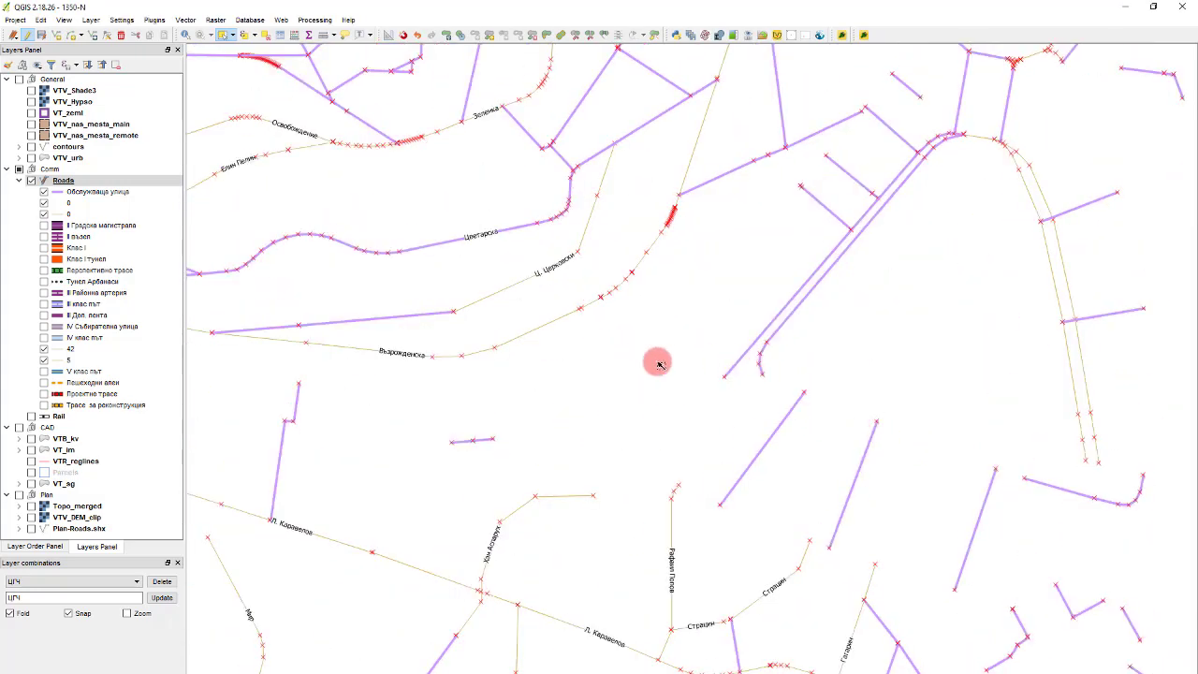
scroll(741, 291, down, 2)
scroll(725, 219, up, 2)
scroll(614, 165, down, 3)
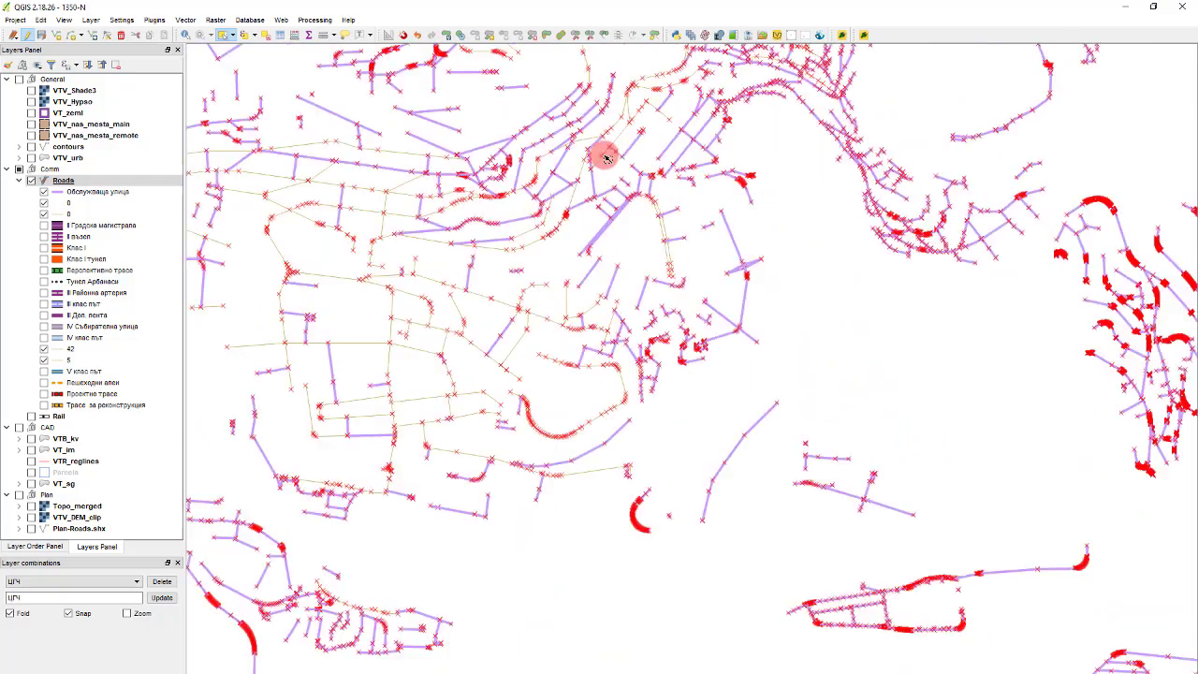
Step: Select the Бузлуджа street and examine its course from its northern stretch back to its junction with Зеленка
scroll(634, 141, up, 3)
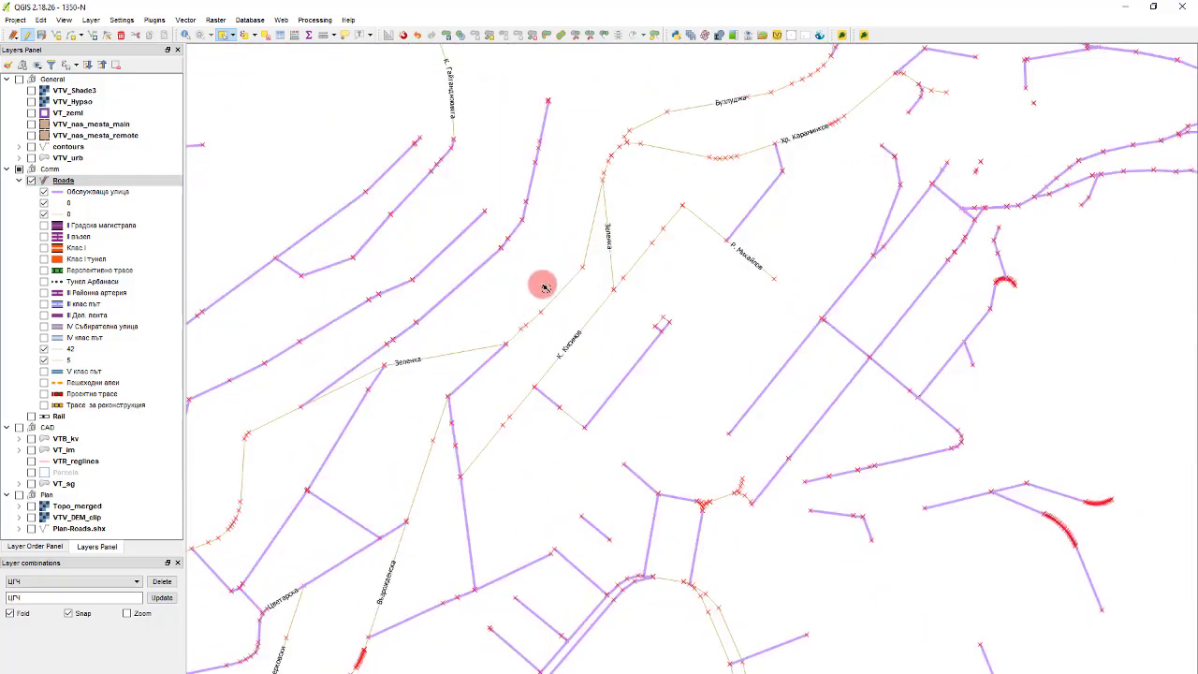
scroll(538, 271, down, 3)
scroll(608, 221, up, 3)
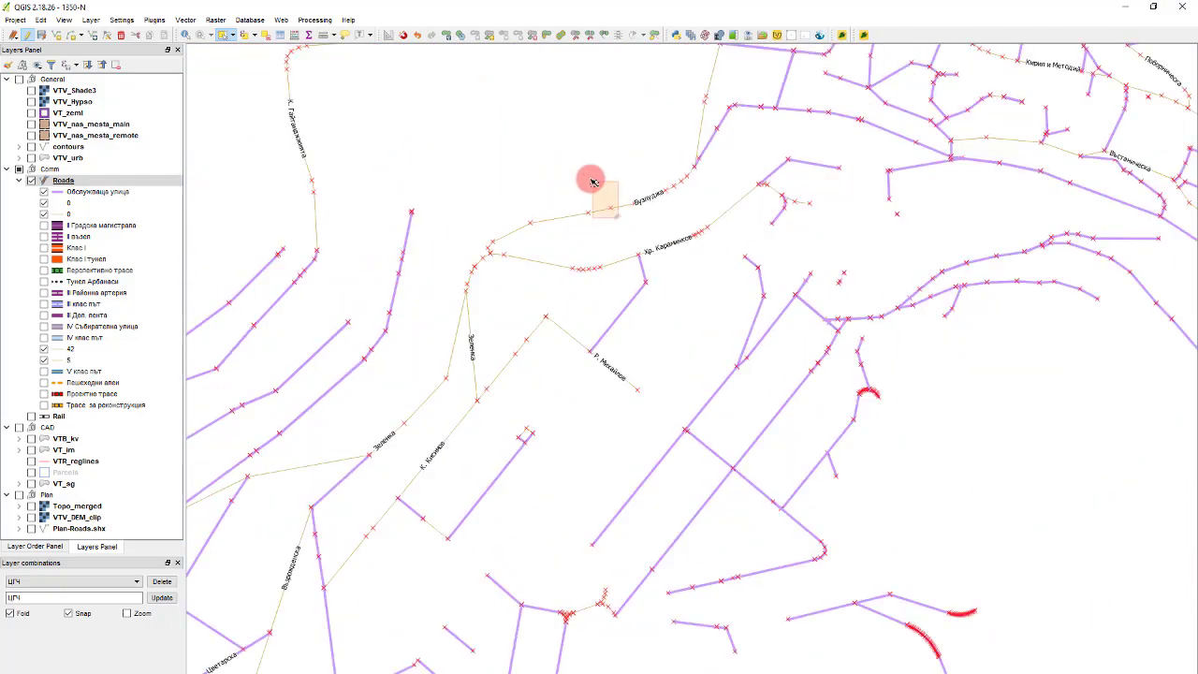
scroll(684, 129, up, 4)
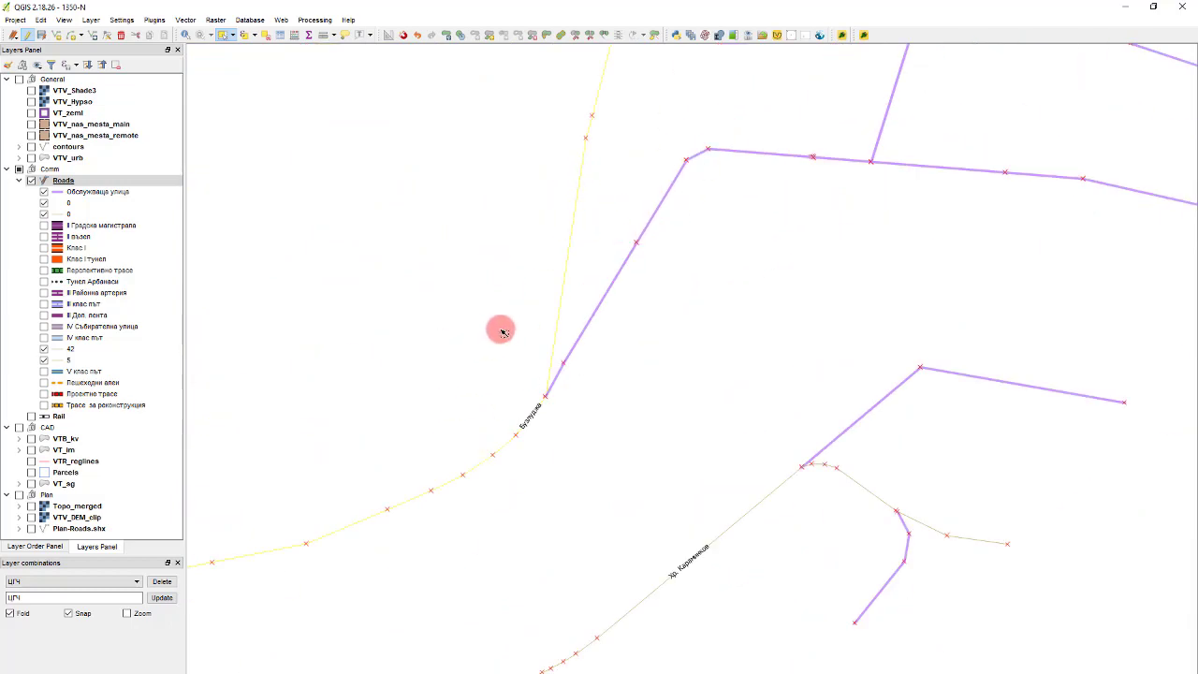
scroll(543, 323, down, 3)
scroll(580, 91, up, 3)
scroll(580, 91, down, 5)
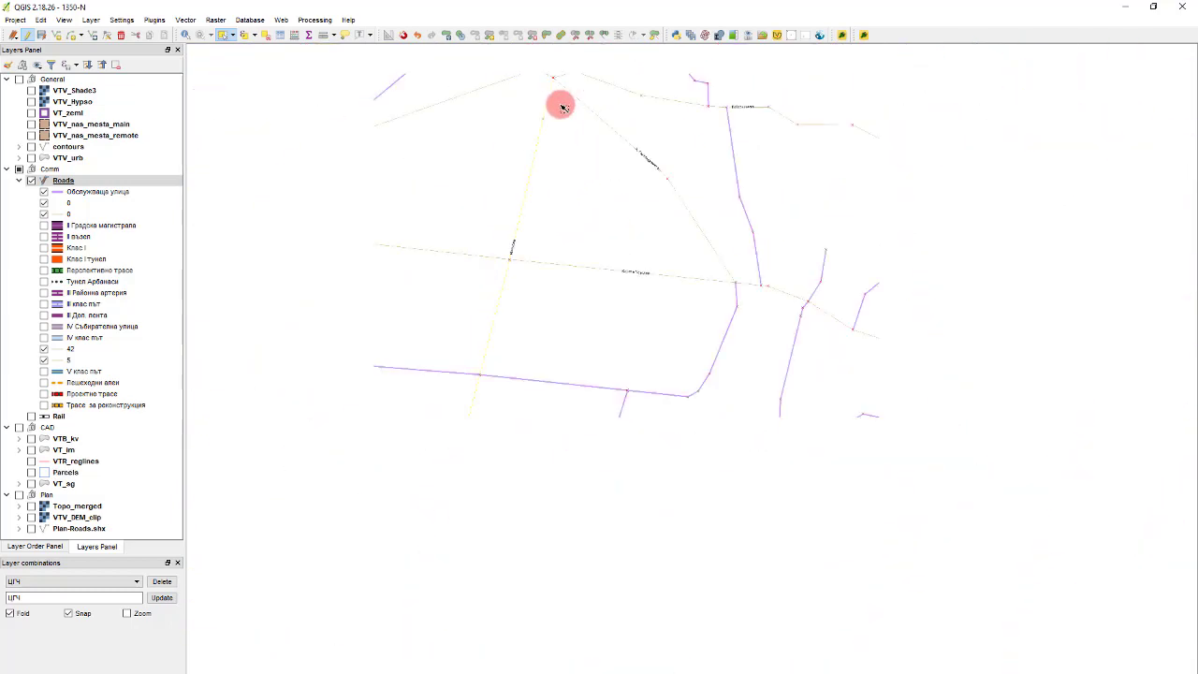
scroll(471, 217, up, 4)
scroll(471, 217, up, 3)
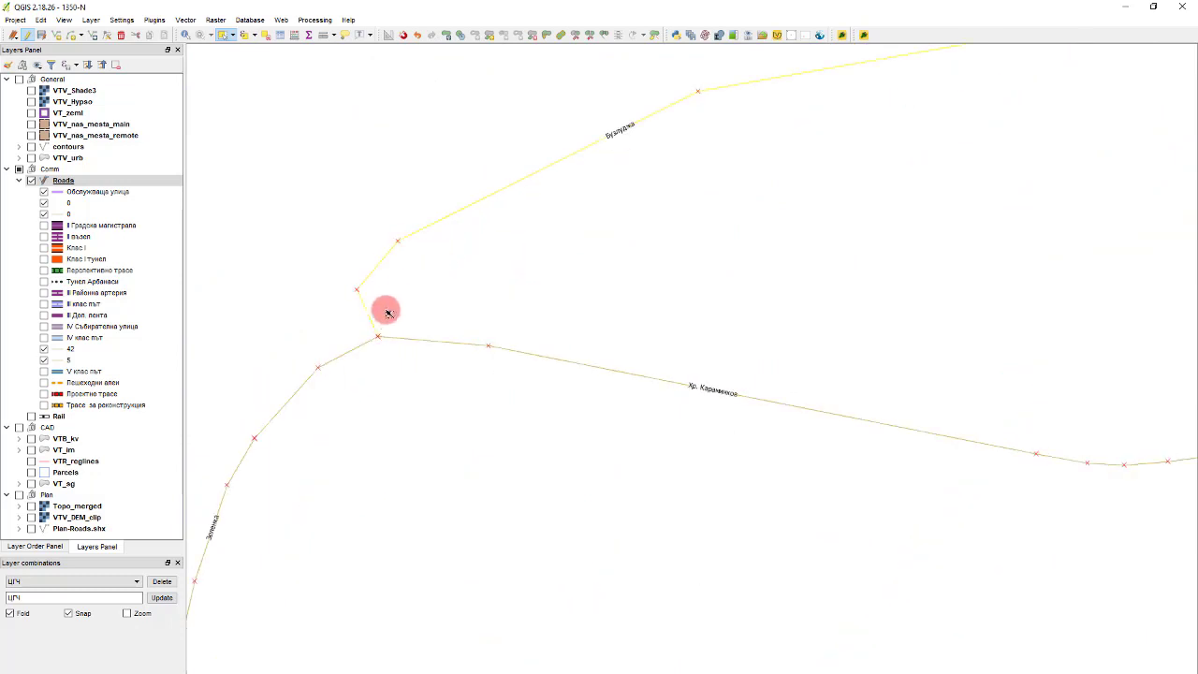
Step: Add a vertex to the Бузлуджа street's bend just north of the Зеленка junction and move it outward to round the curve
click(372, 250)
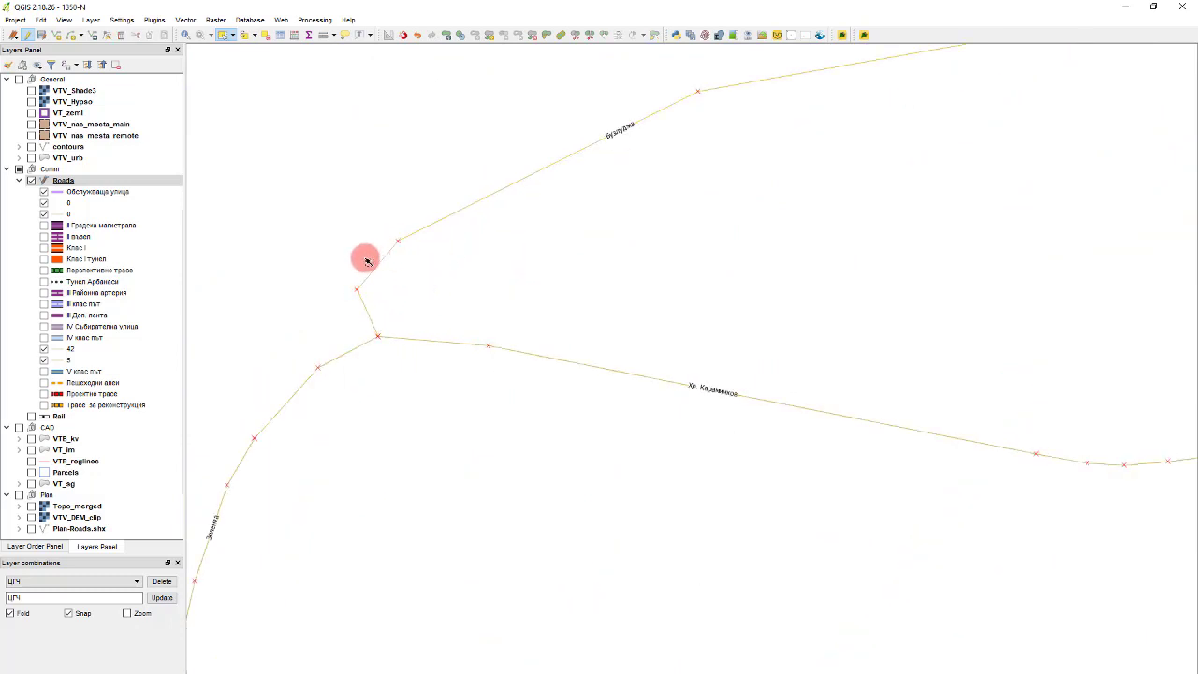
scroll(367, 262, up, 1)
click(445, 221)
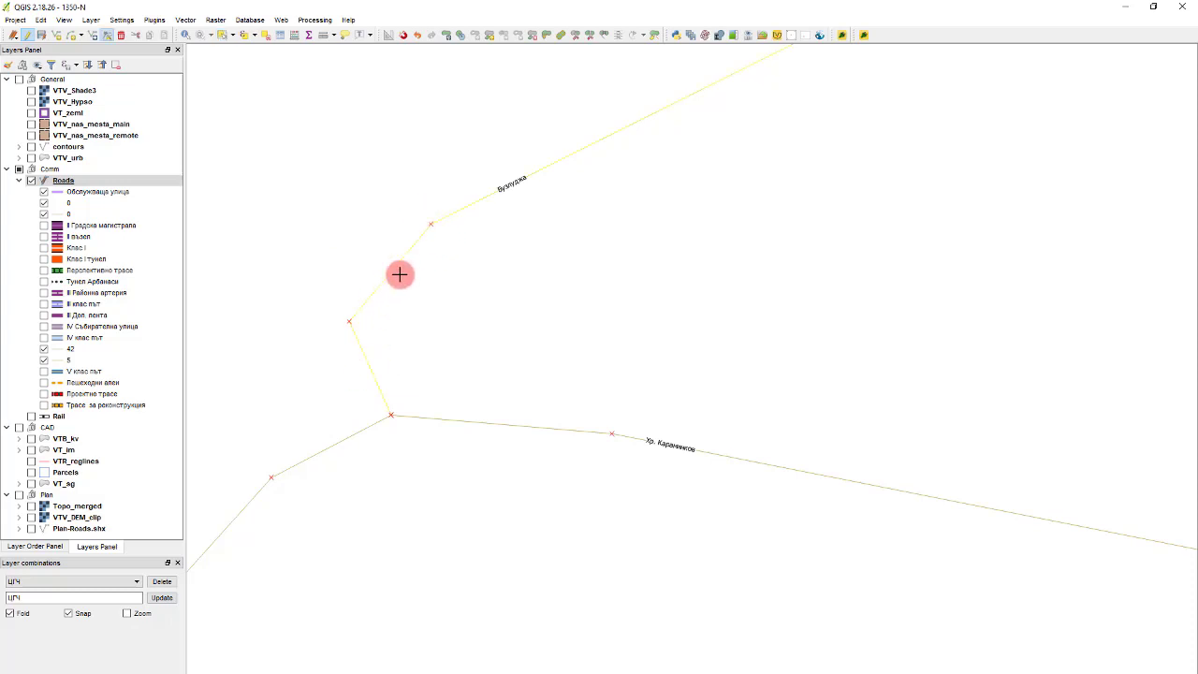
click(399, 273)
double_click(392, 262)
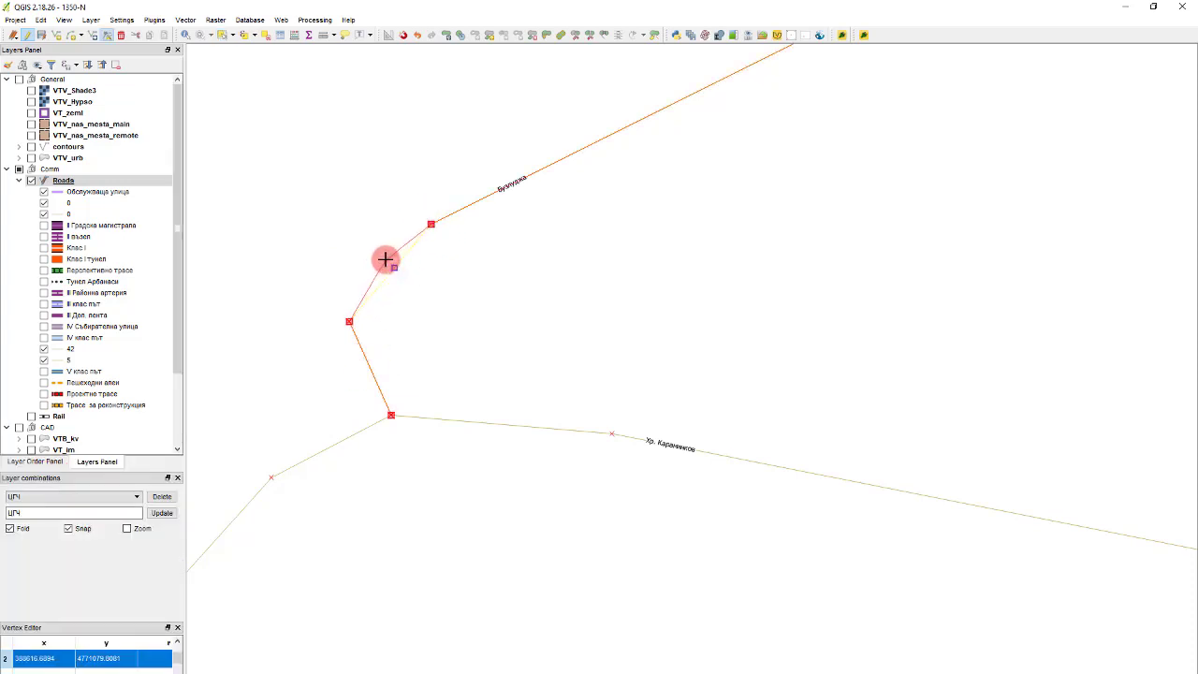
drag(381, 266, 380, 266)
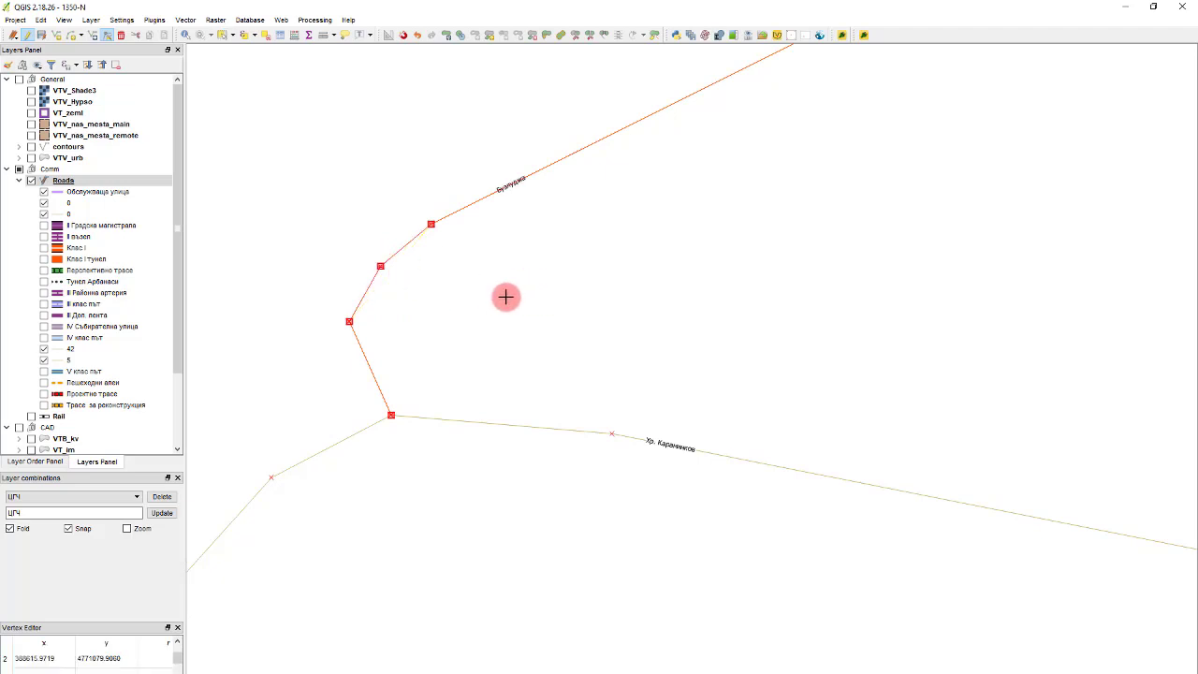
scroll(506, 297, down, 2)
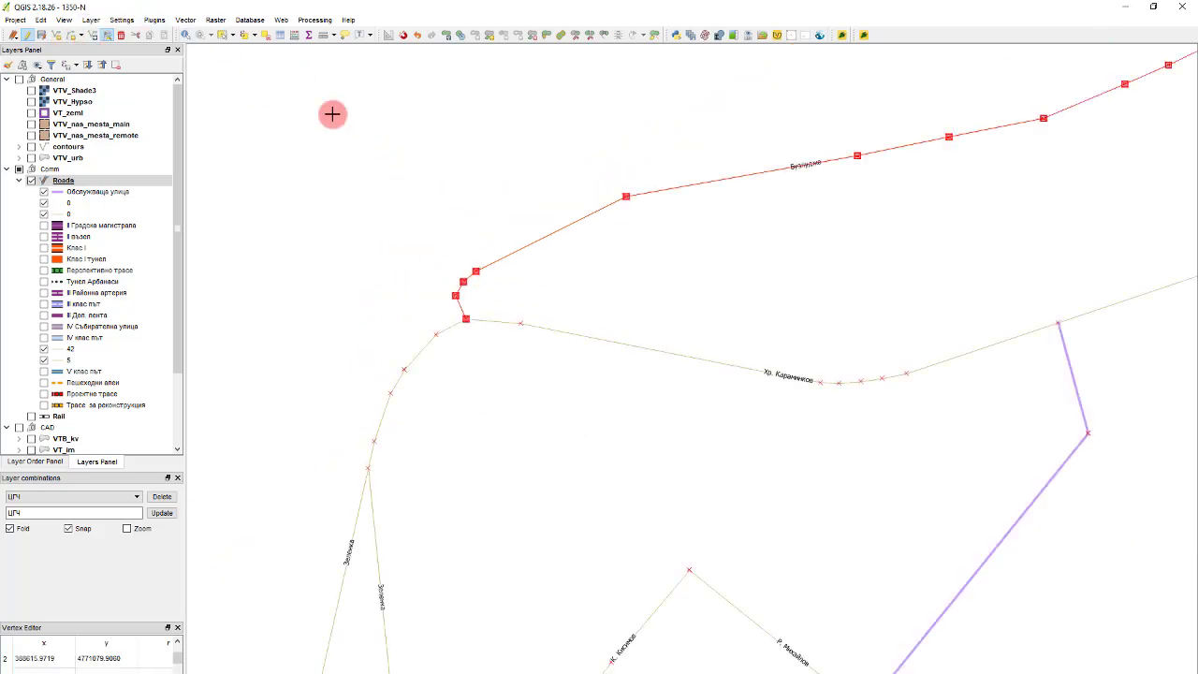
scroll(538, 251, up, 2)
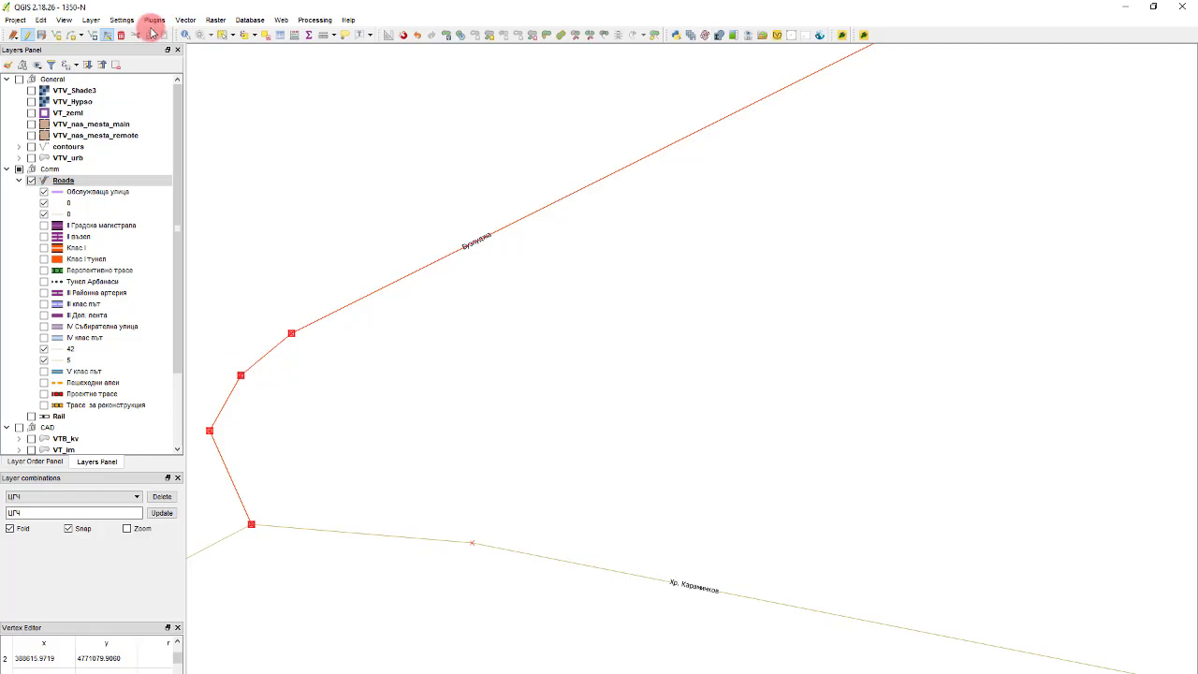
scroll(428, 115, down, 2)
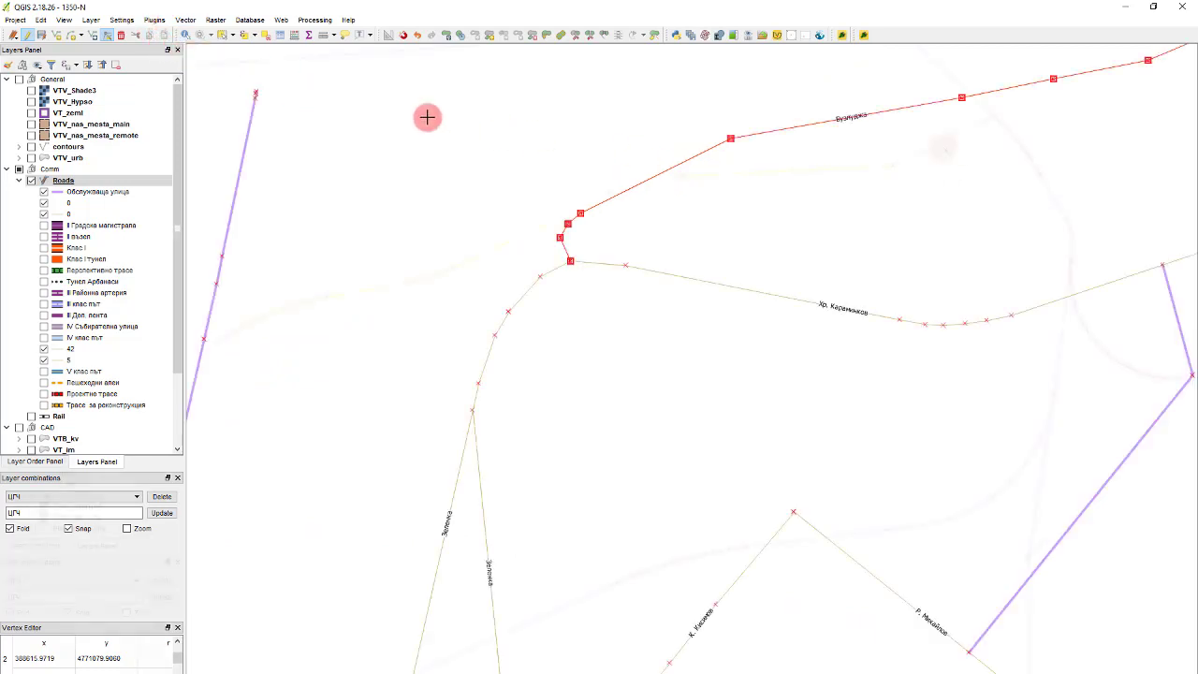
Step: Merge the curved service street north of П. Яворов with the straight segments continuing south from its western end
click(223, 35)
scroll(791, 208, up, 2)
drag(722, 235, 628, 147)
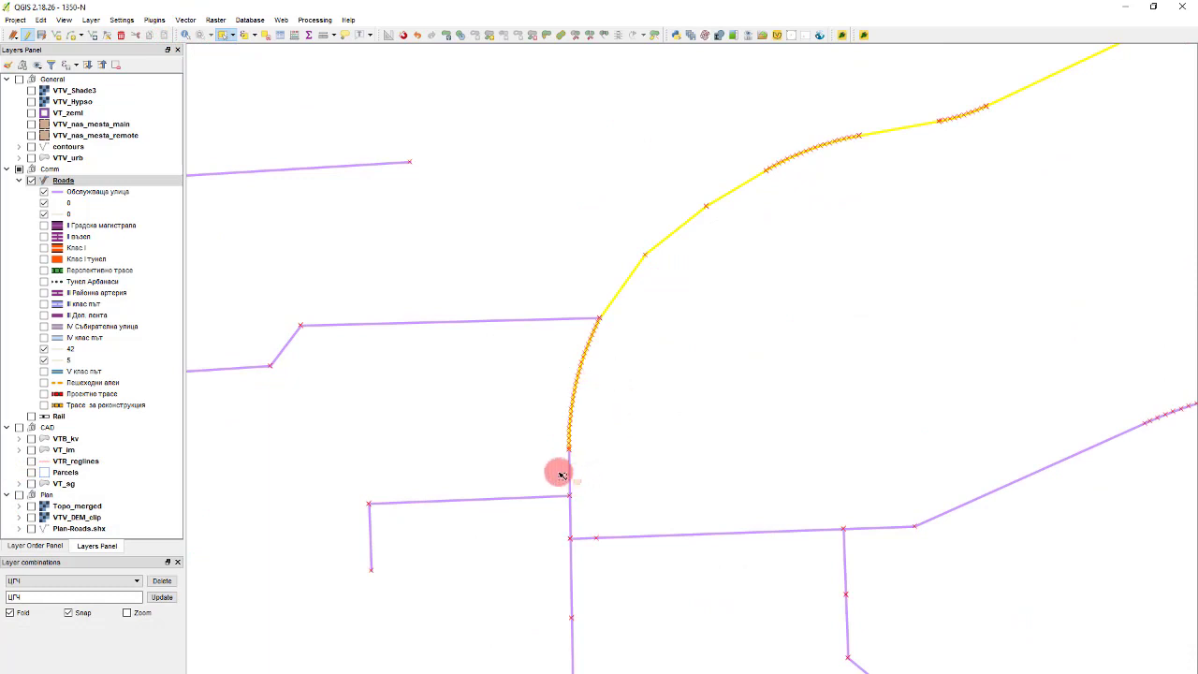
scroll(613, 440, down, 1)
scroll(562, 412, up, 2)
scroll(534, 355, down, 1)
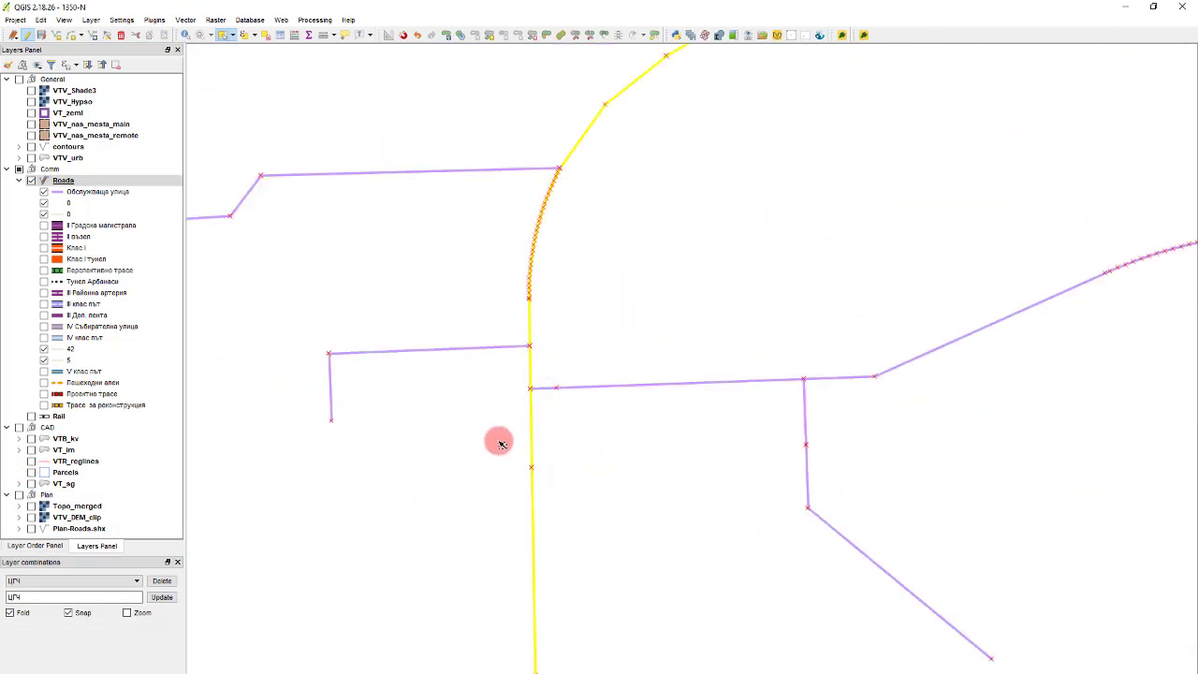
key(ctrl+m)
click(742, 510)
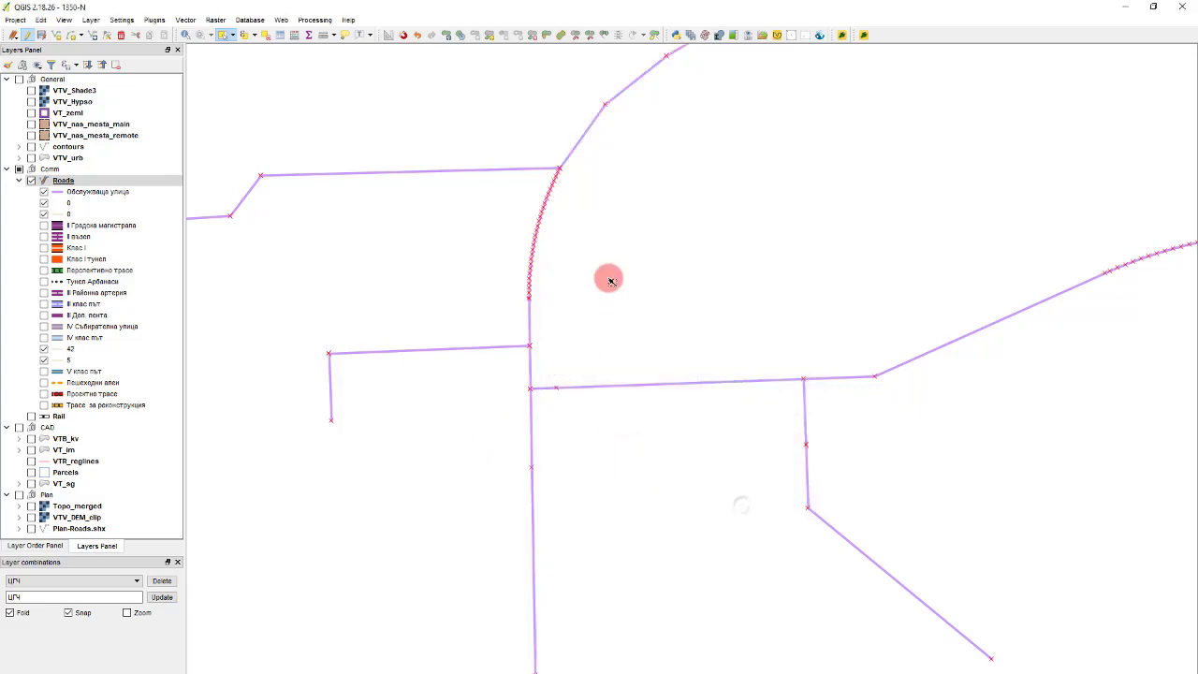
Step: Examine the street network from the northern service streets down to Козлодуй and Балкан, and back up to Зеленка
scroll(495, 248, down, 2)
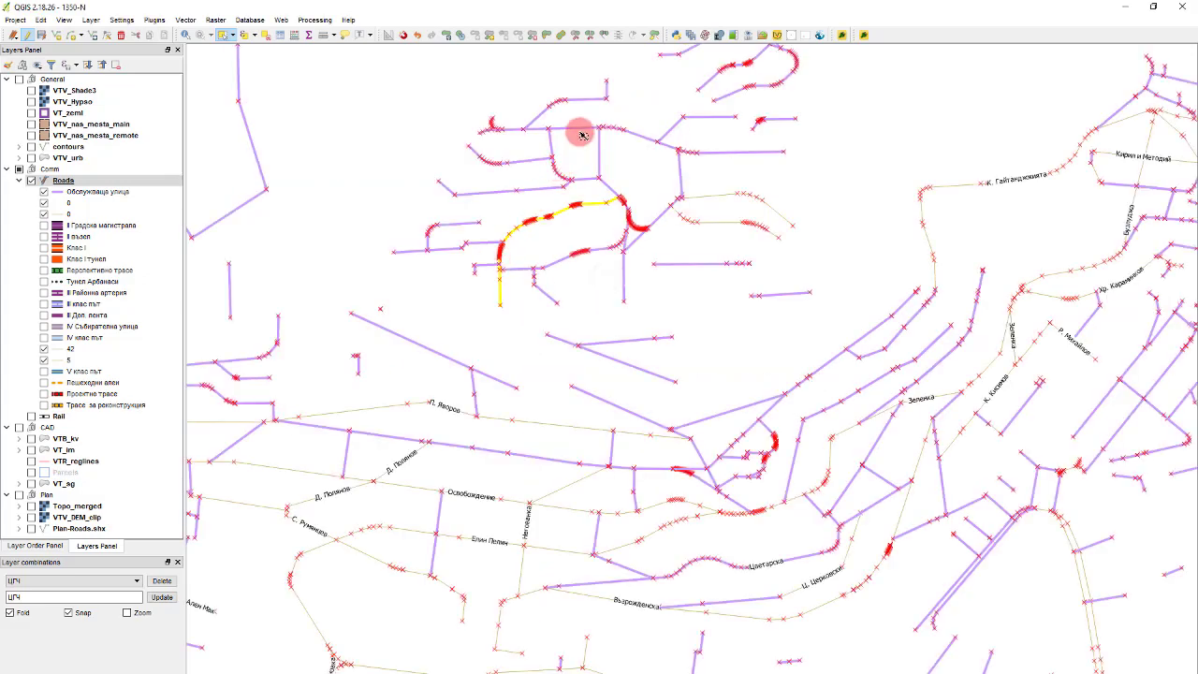
scroll(687, 209, down, 1)
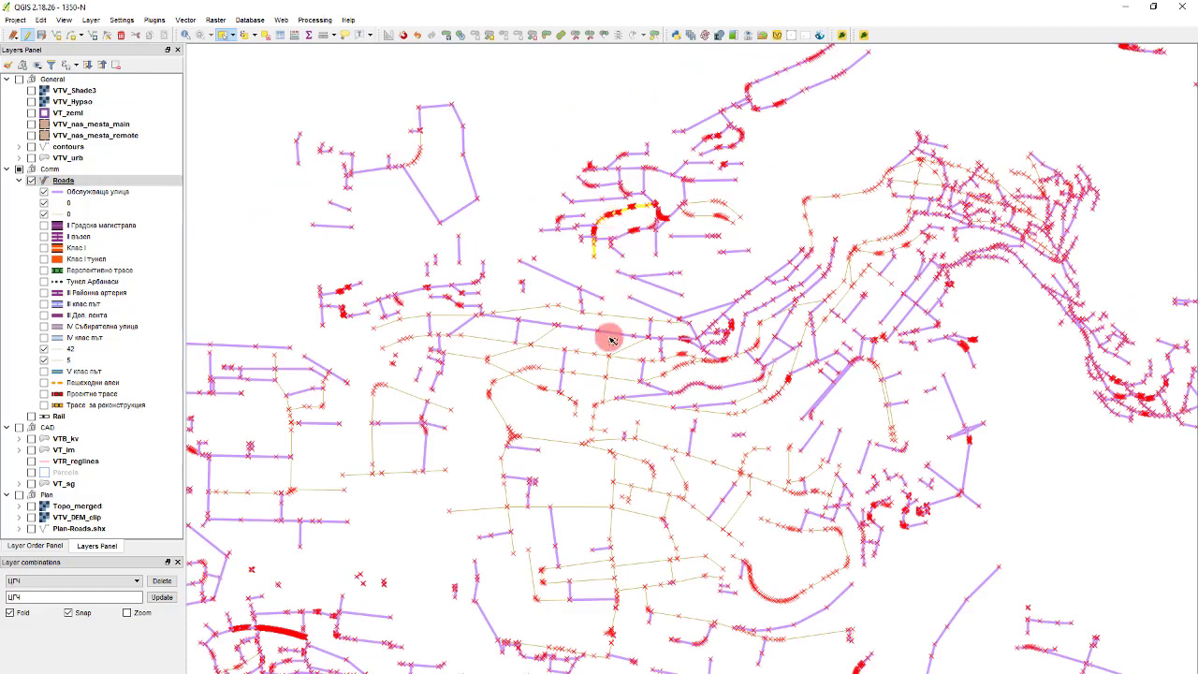
scroll(822, 607, up, 2)
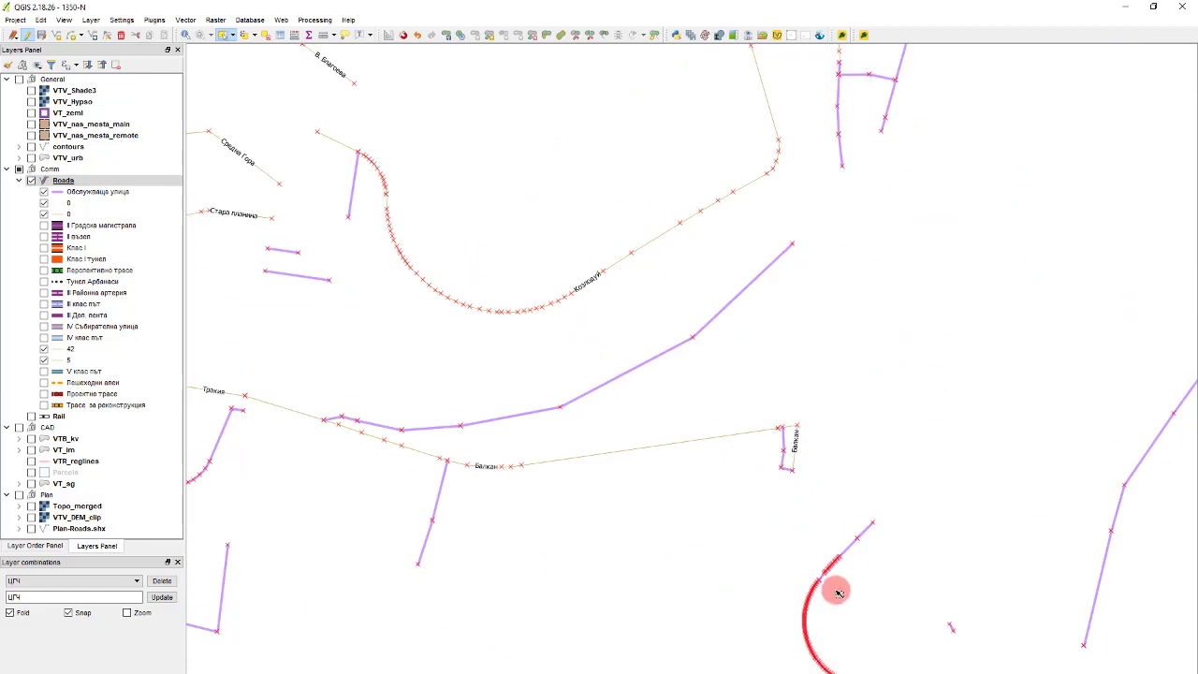
scroll(839, 591, up, 1)
scroll(839, 592, down, 2)
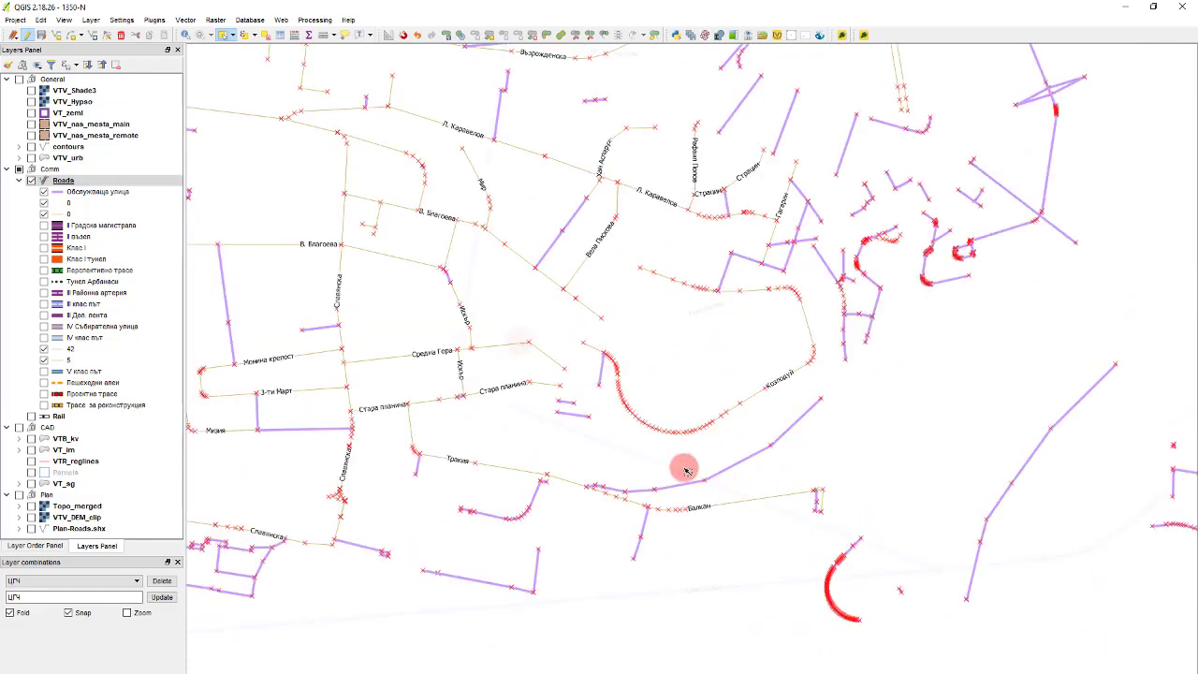
scroll(631, 310, down, 1)
scroll(917, 230, up, 1)
scroll(495, 393, up, 1)
scroll(596, 381, down, 1)
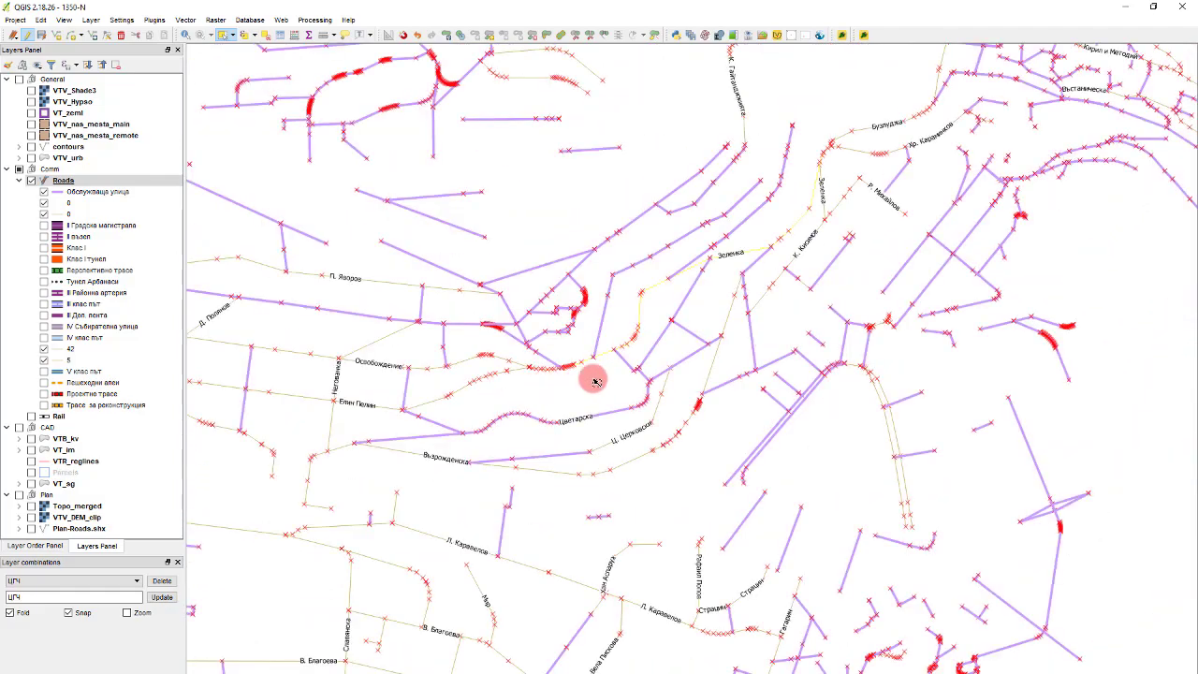
Step: Split the Възрожденска street at its junction with the western end of Цветарска
scroll(596, 381, up, 1)
click(715, 489)
scroll(577, 444, down, 2)
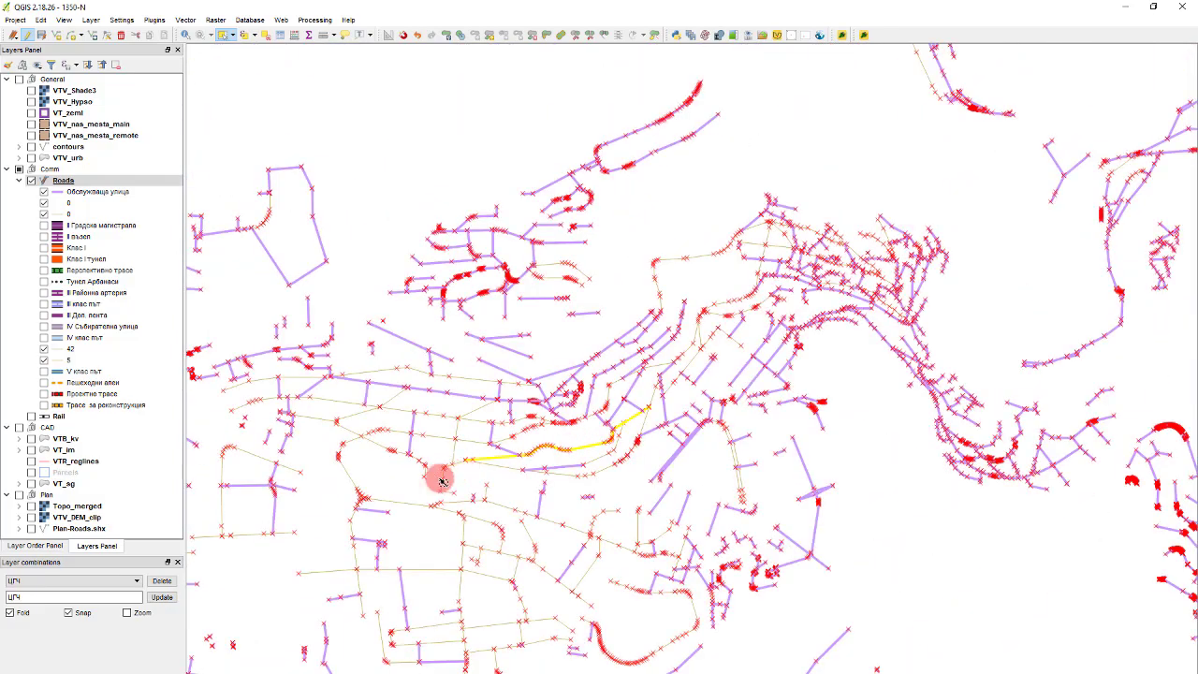
scroll(441, 481, up, 2)
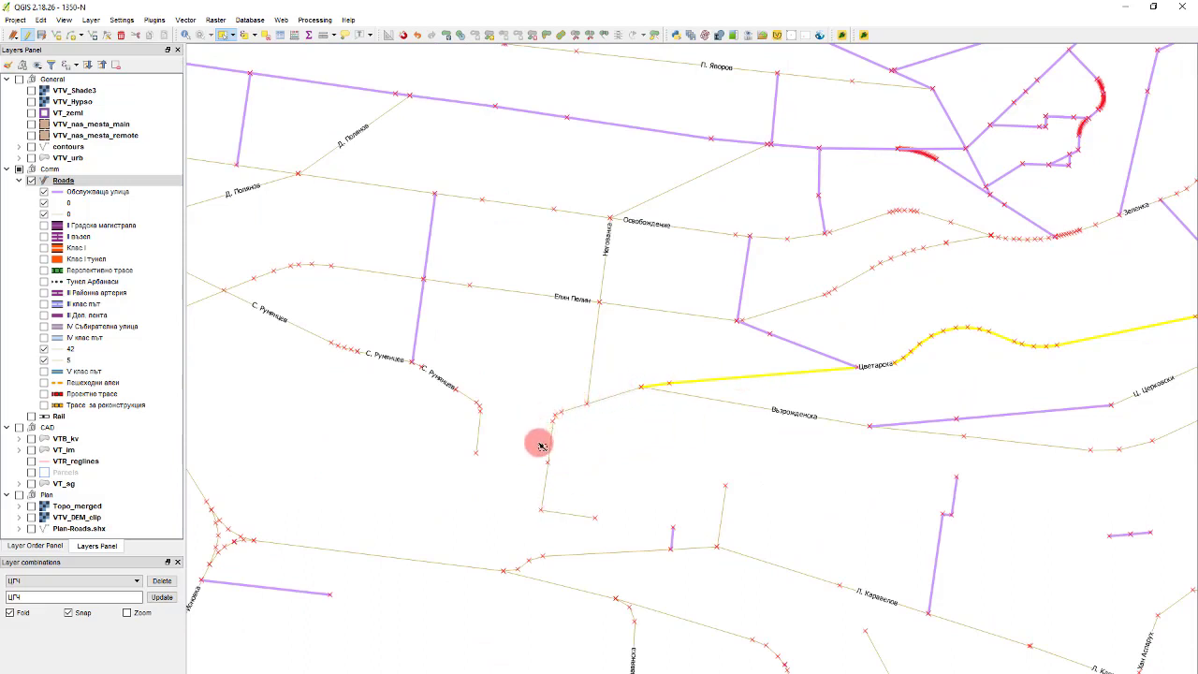
scroll(684, 380, up, 1)
click(733, 430)
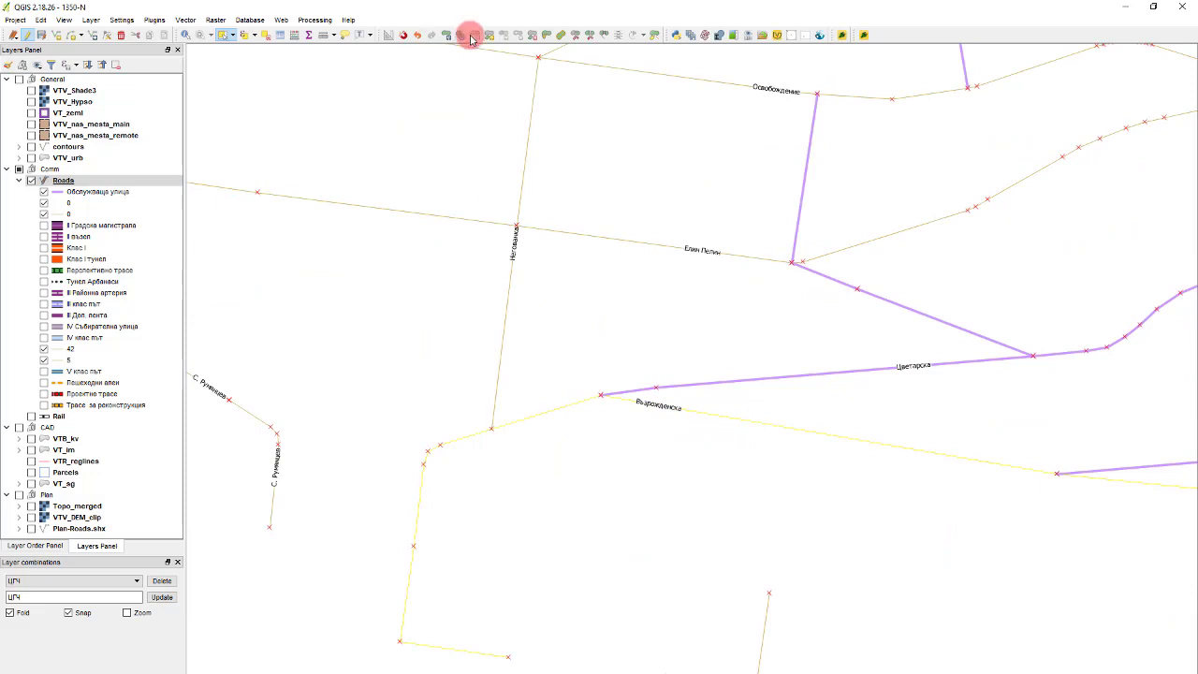
click(578, 39)
click(640, 494)
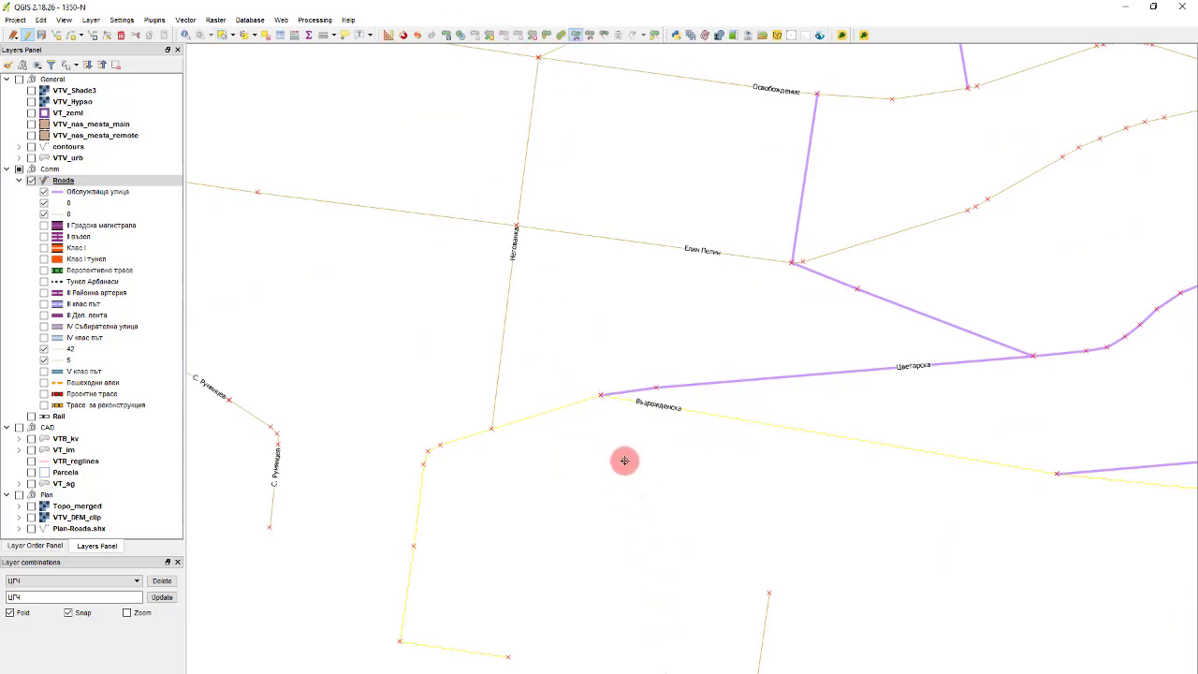
click(601, 392)
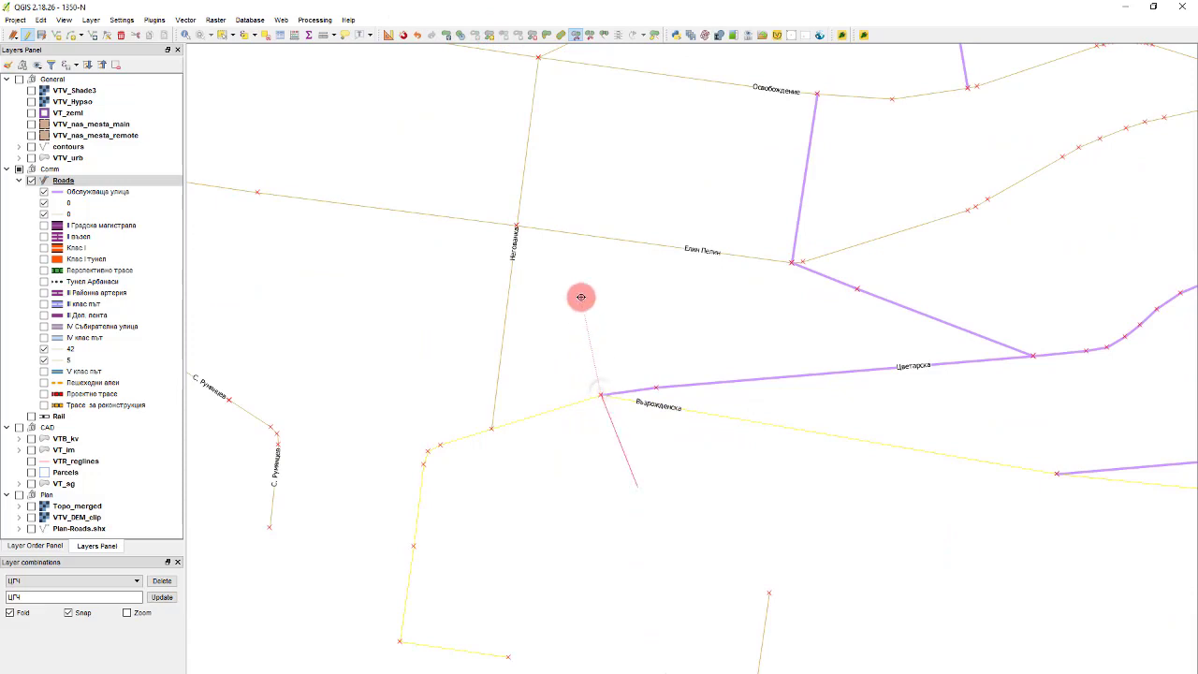
right_click(581, 296)
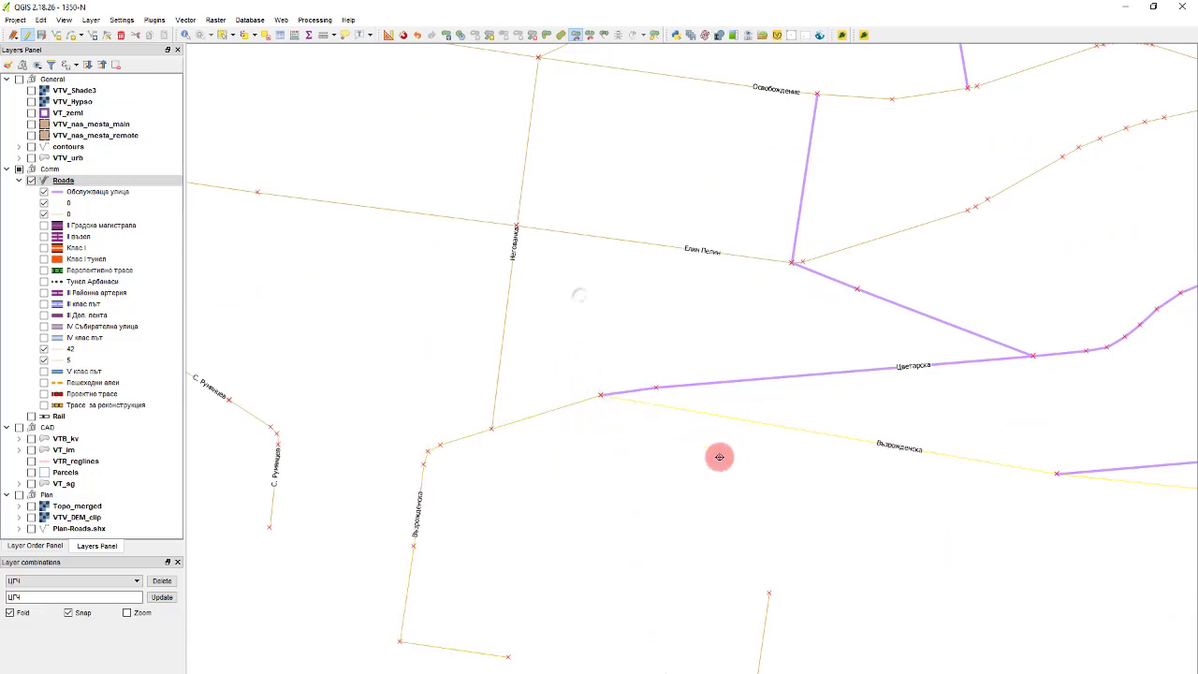
click(582, 411)
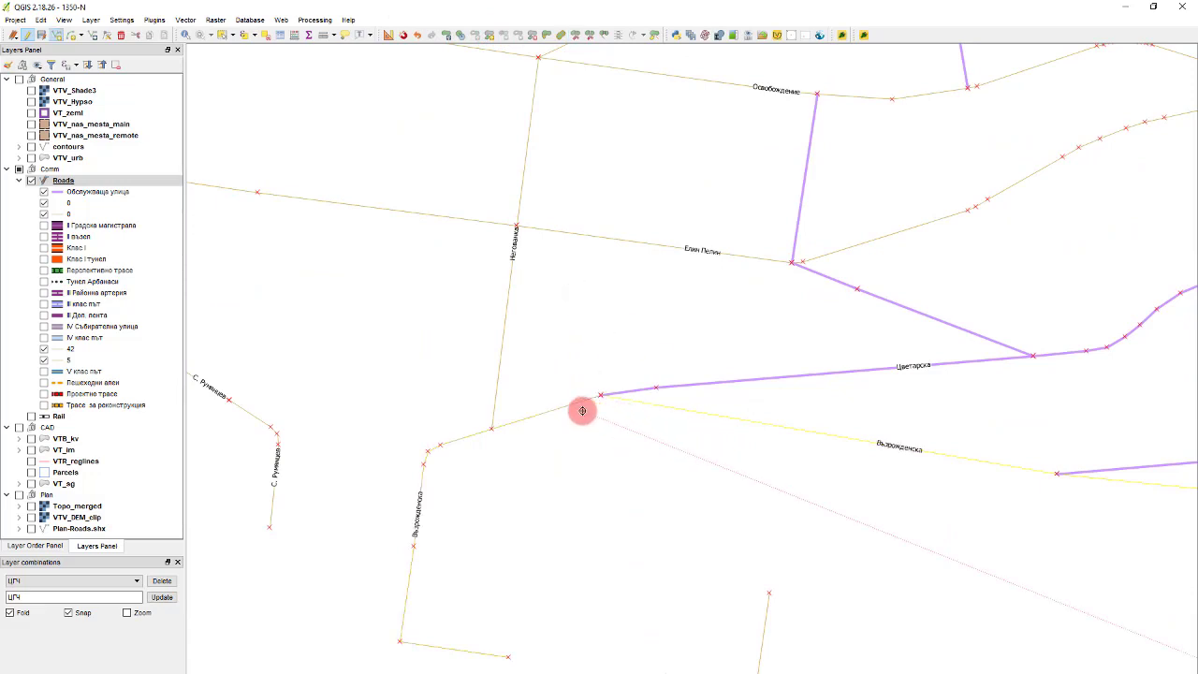
right_click(573, 403)
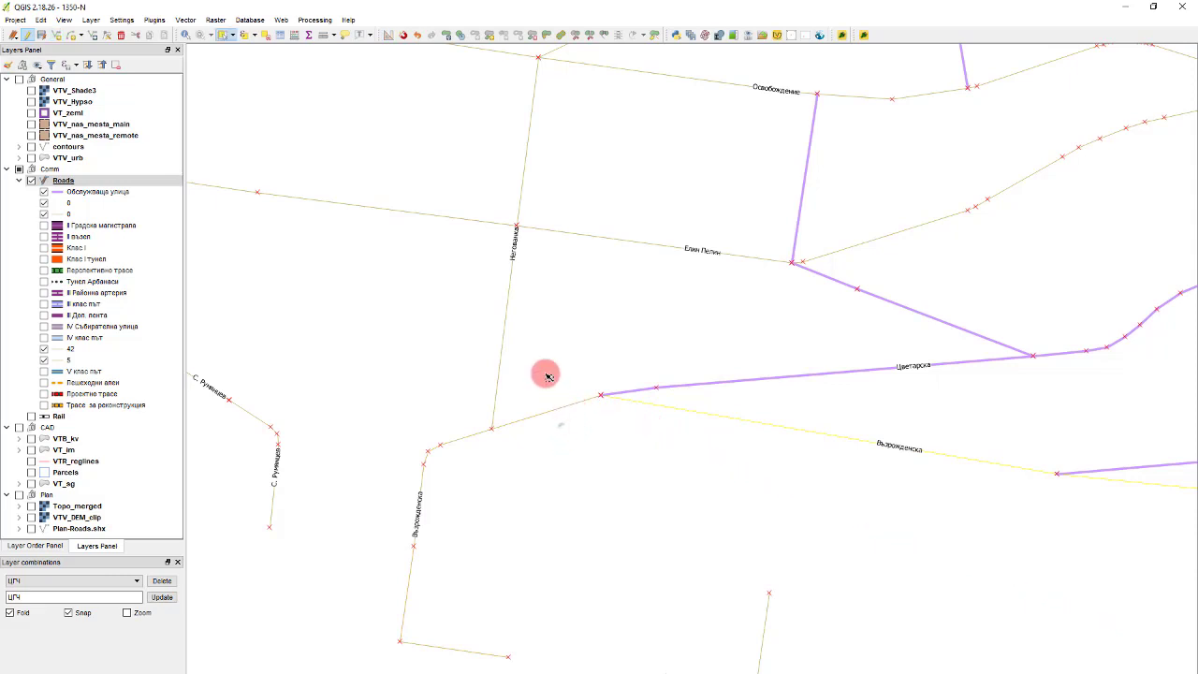
Step: Merge the split-off western part of Възрожденска with Цветарска, taking the attributes of the Цветарска feature with FID 1714 and CLASS 7
click(698, 394)
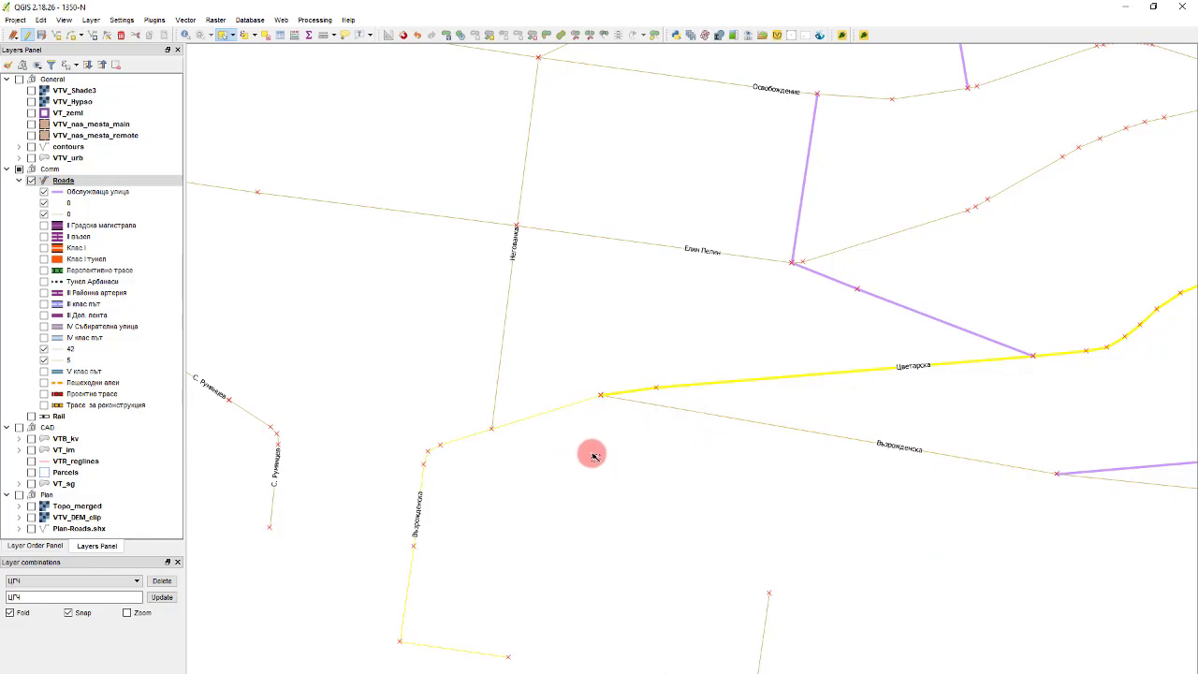
click(594, 456)
click(623, 353)
click(561, 354)
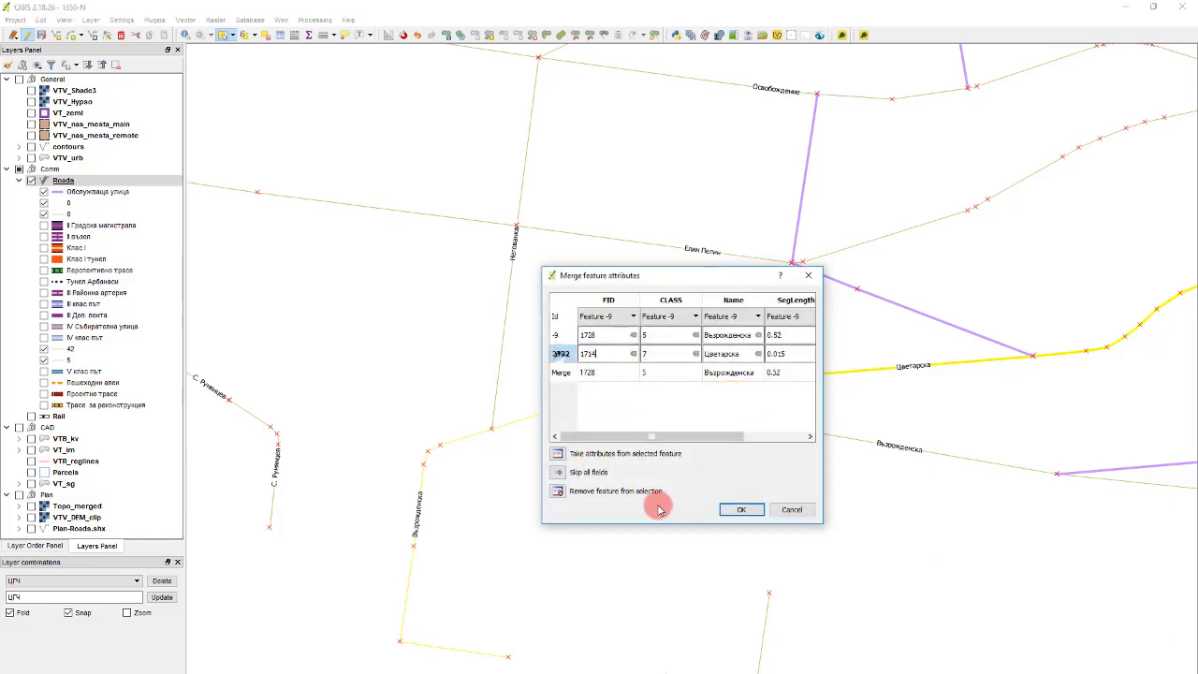
click(558, 455)
click(739, 508)
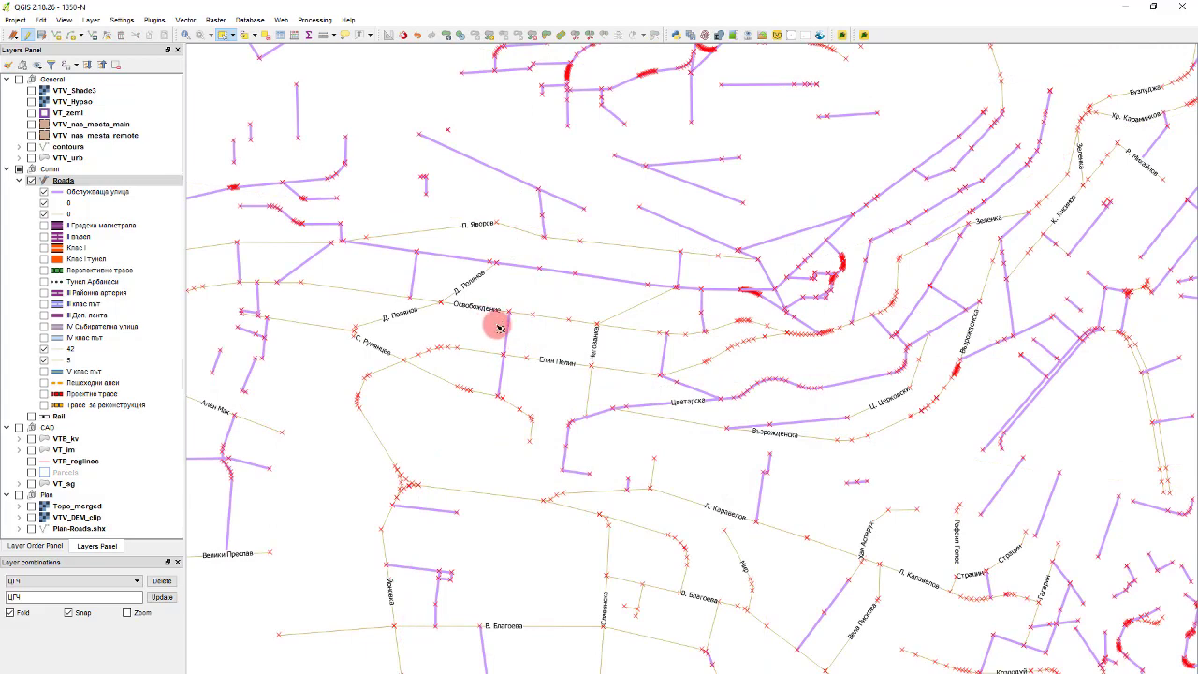
Step: Look over the streets around Зеленка, Освобождение and П. Яворов for further segments that need correction
scroll(584, 337, down, 1)
scroll(899, 348, up, 1)
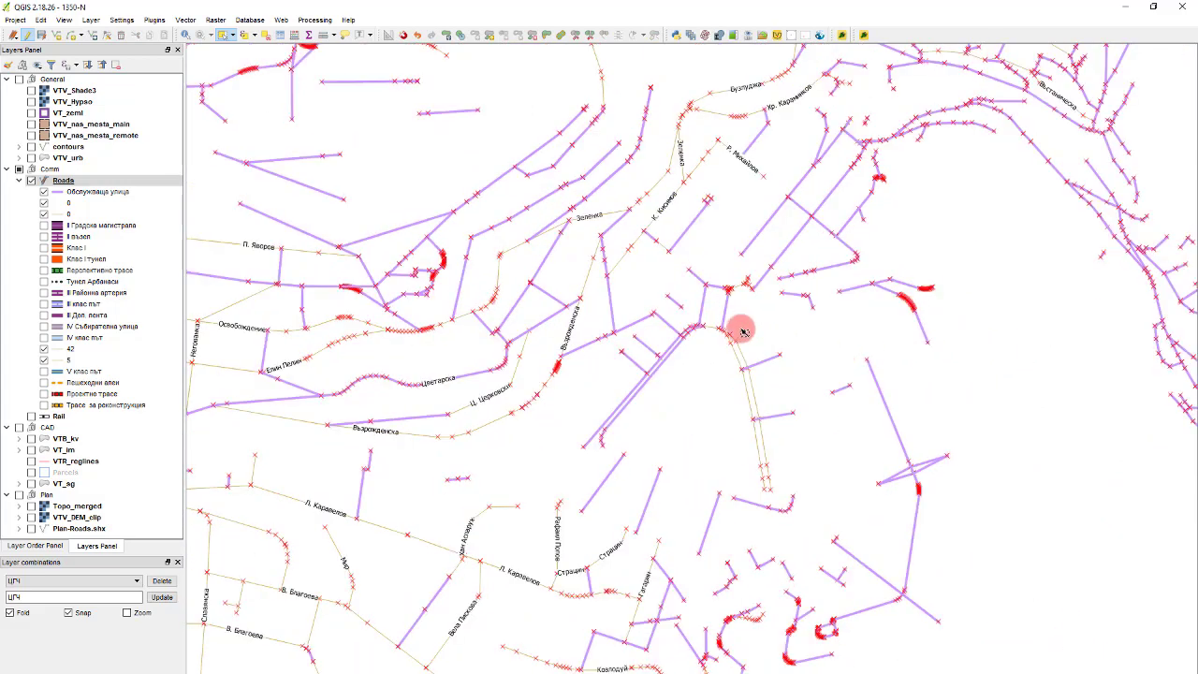
scroll(726, 128, up, 1)
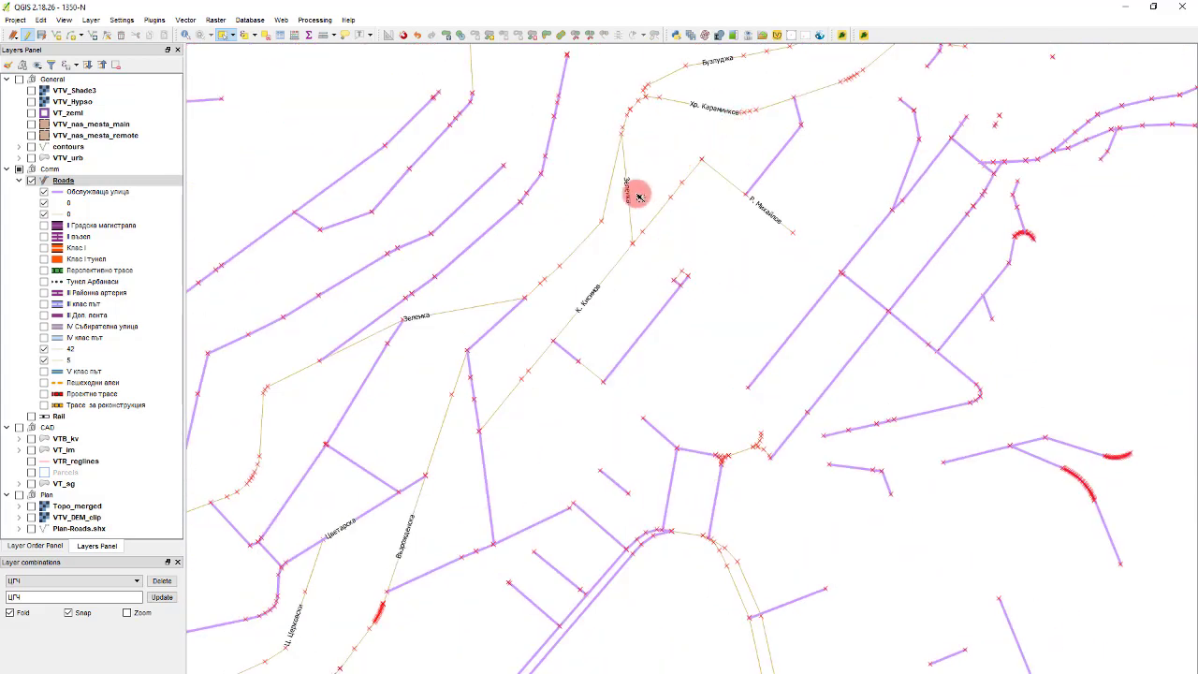
scroll(740, 318, down, 1)
scroll(449, 328, up, 1)
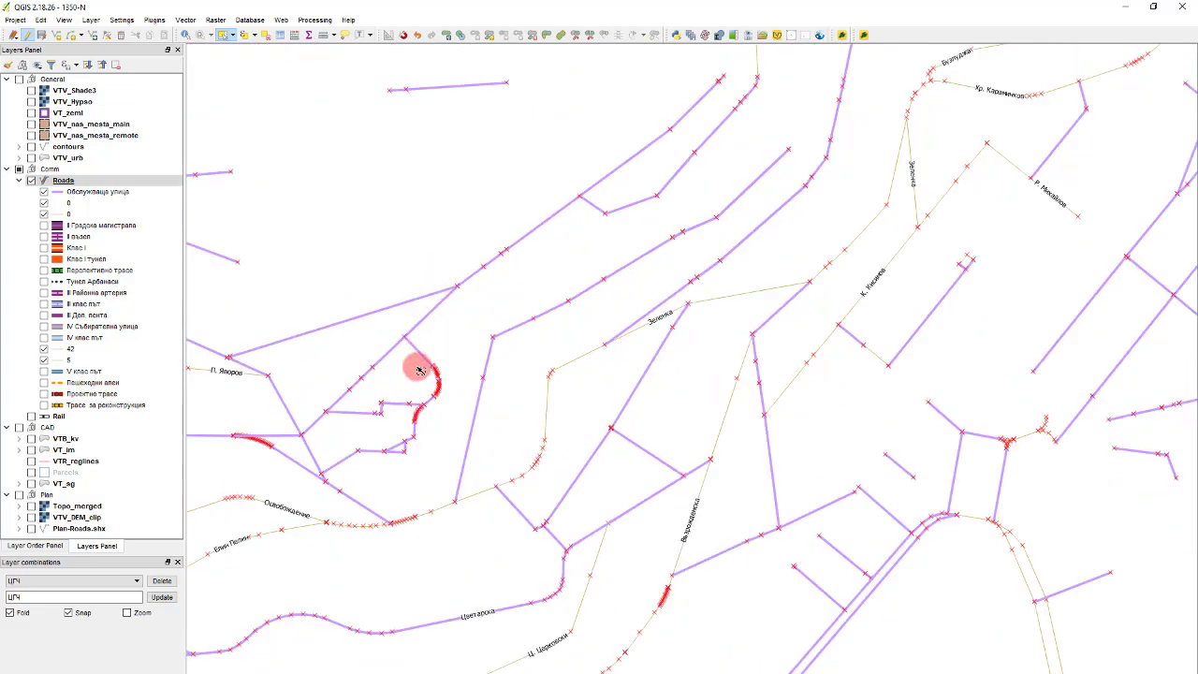
scroll(440, 469, down, 1)
scroll(524, 477, up, 1)
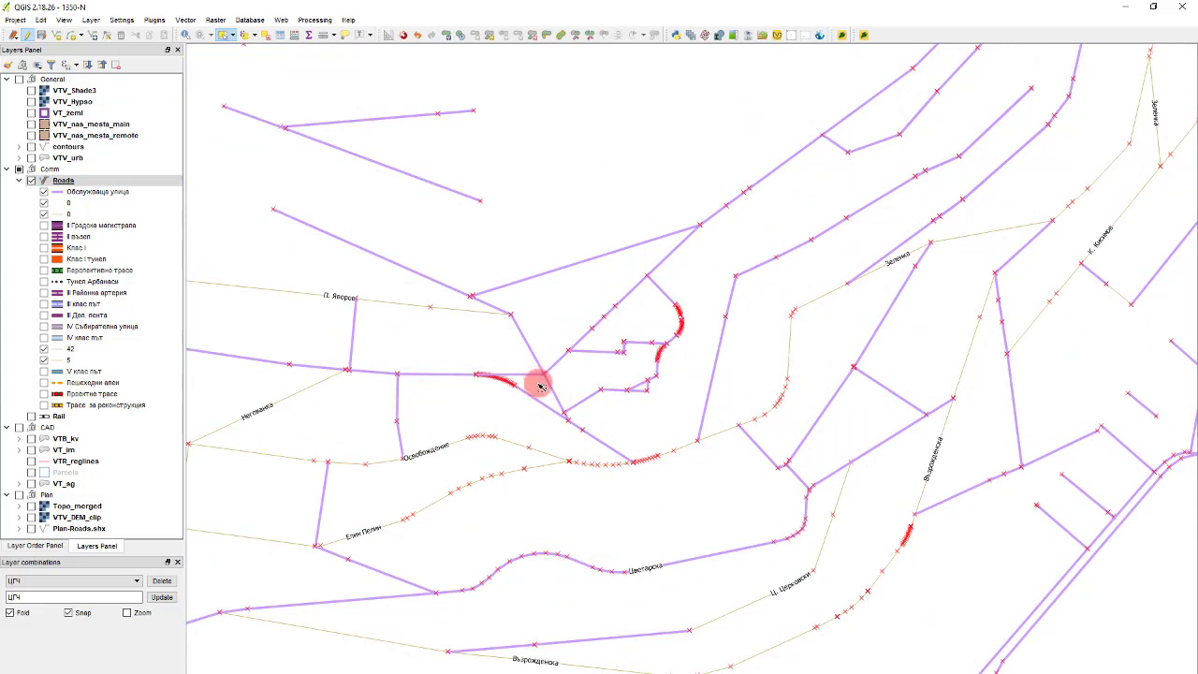
Step: Examine the streets around П. Яворов, Негованка and Д. Полянов and the network farther west for segments that need correction
scroll(637, 437, down, 1)
scroll(404, 451, up, 1)
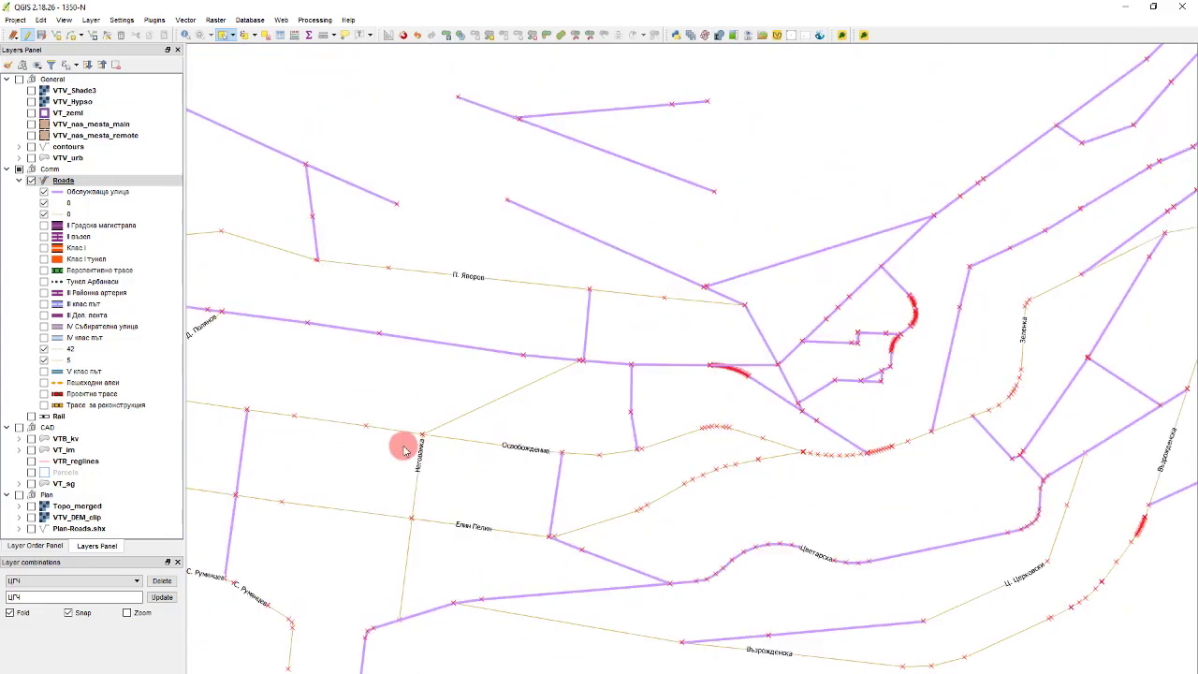
scroll(723, 434, down, 1)
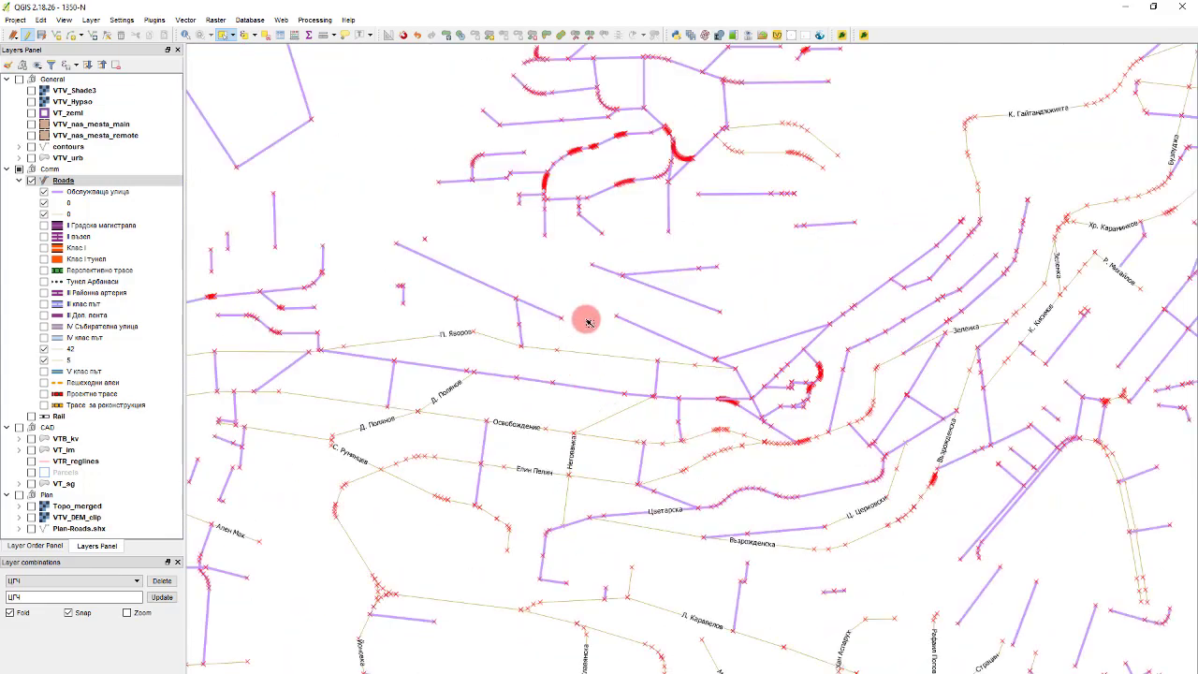
scroll(401, 238, up, 2)
scroll(538, 268, up, 2)
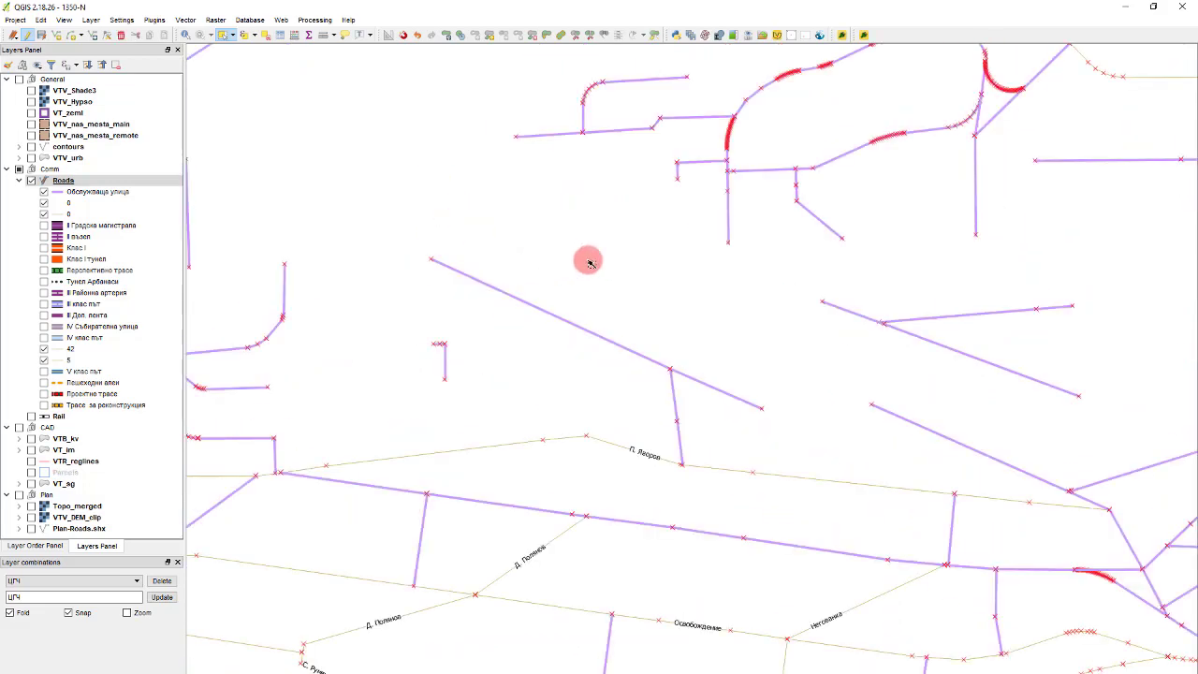
scroll(588, 263, down, 2)
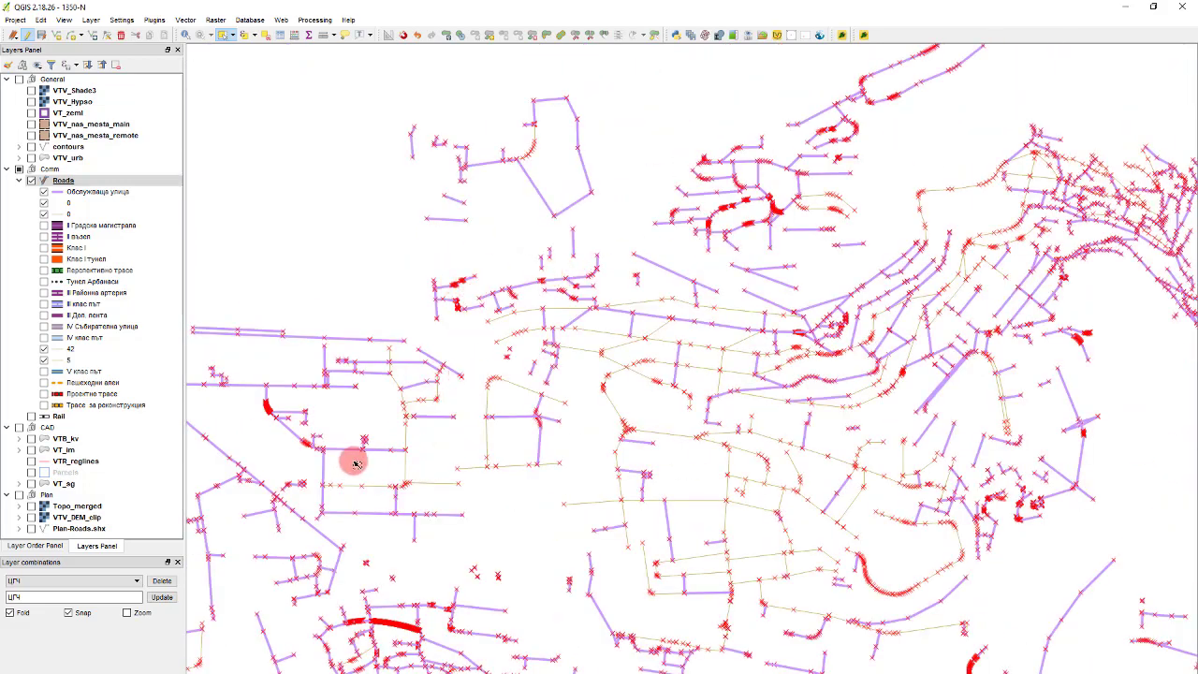
scroll(293, 448, up, 3)
scroll(440, 416, down, 3)
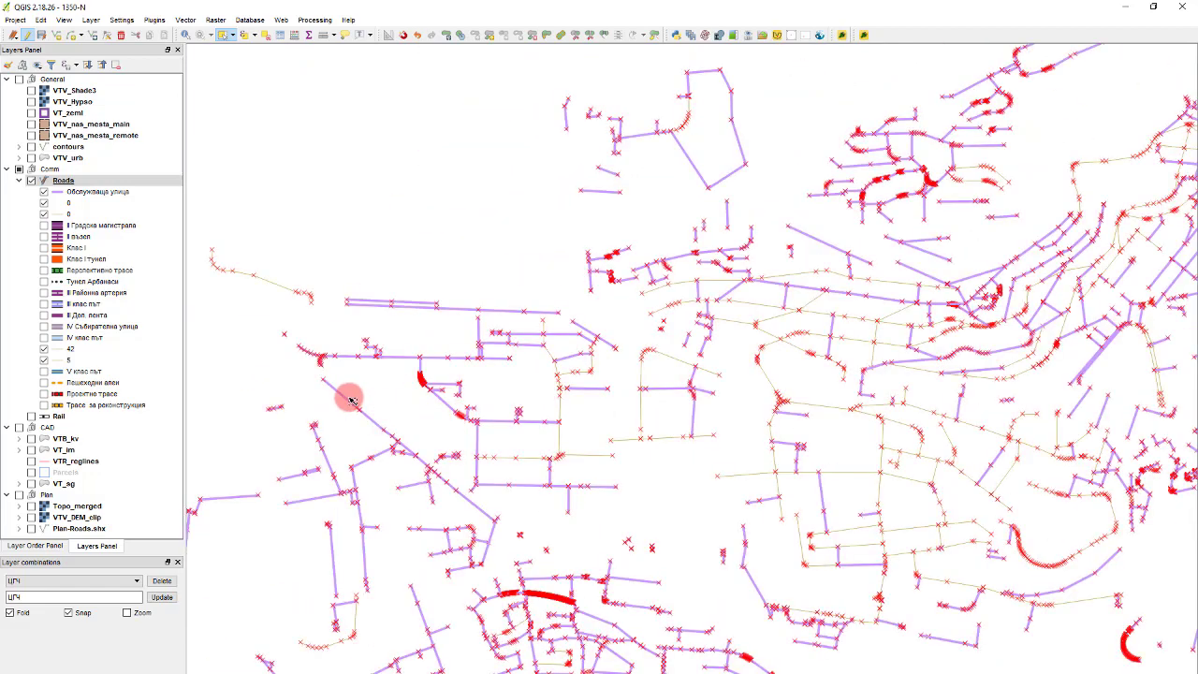
scroll(287, 374, up, 6)
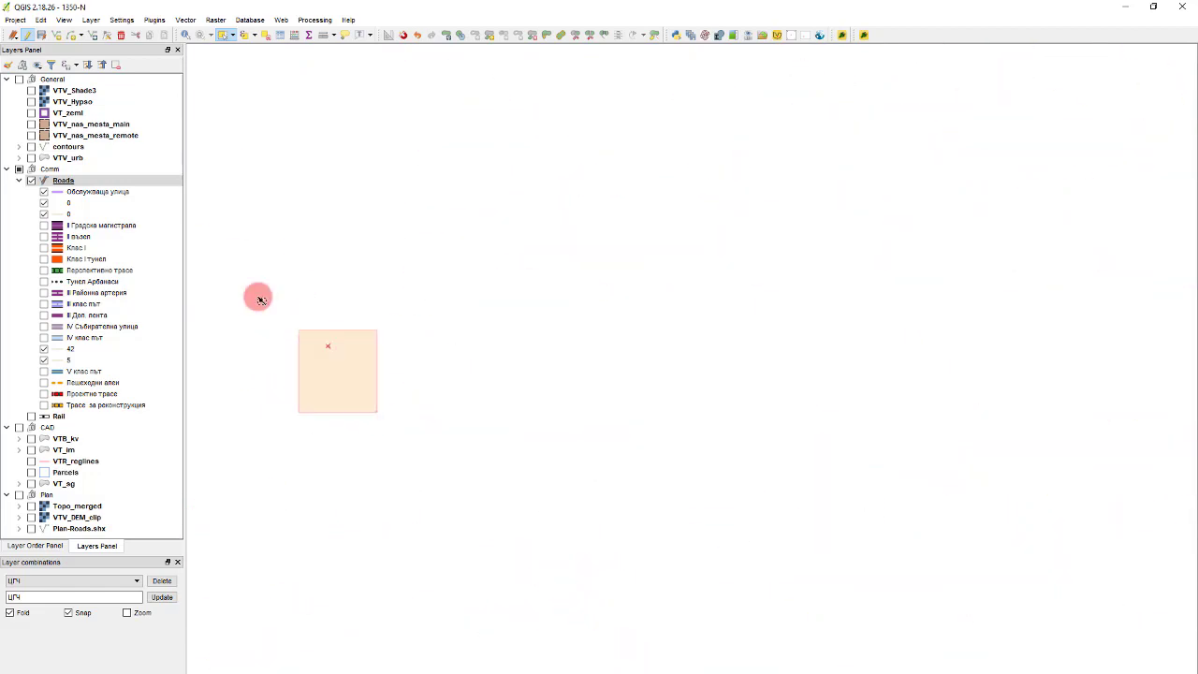
scroll(458, 420, up, 4)
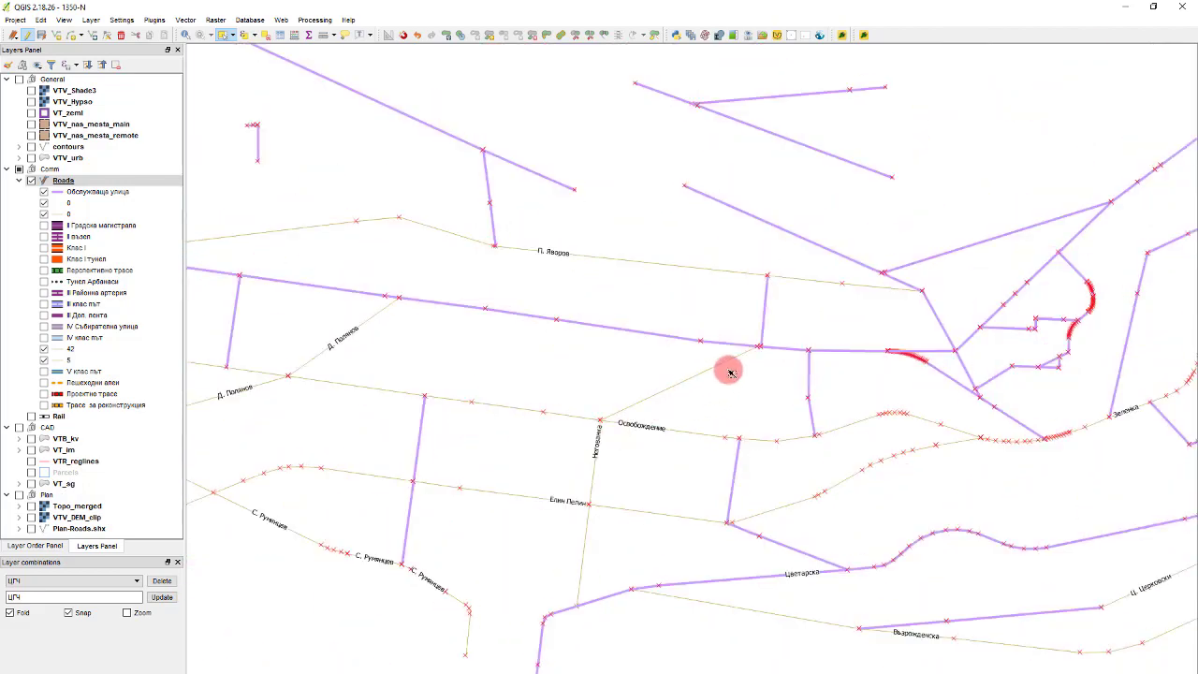
Step: Set CLASS to 5 for the short segment linking П. Яворов with the service street at the northern end of Негованка
scroll(789, 300, up, 1)
drag(777, 325, 719, 281)
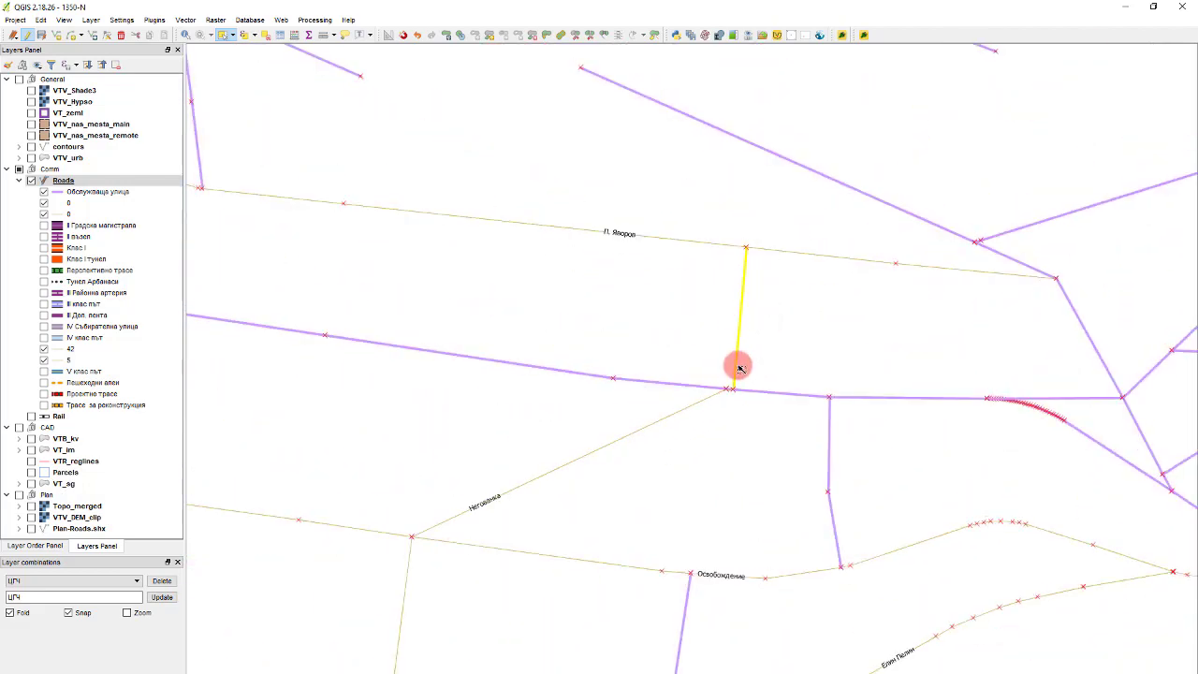
key(F6)
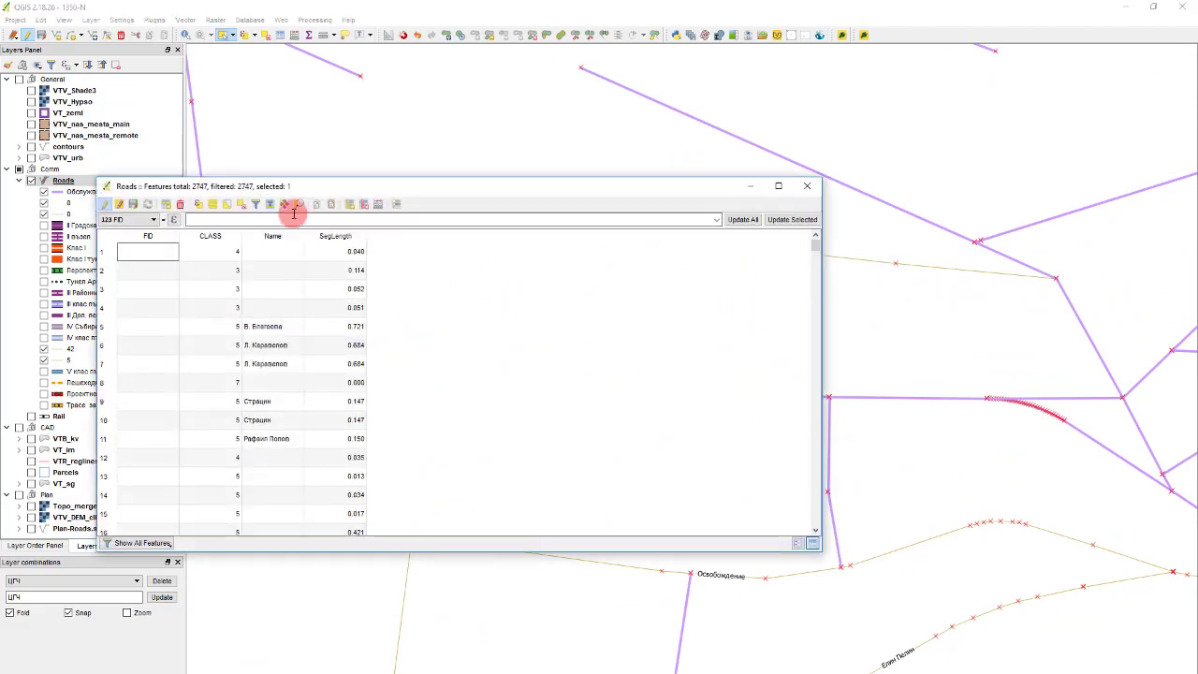
click(272, 206)
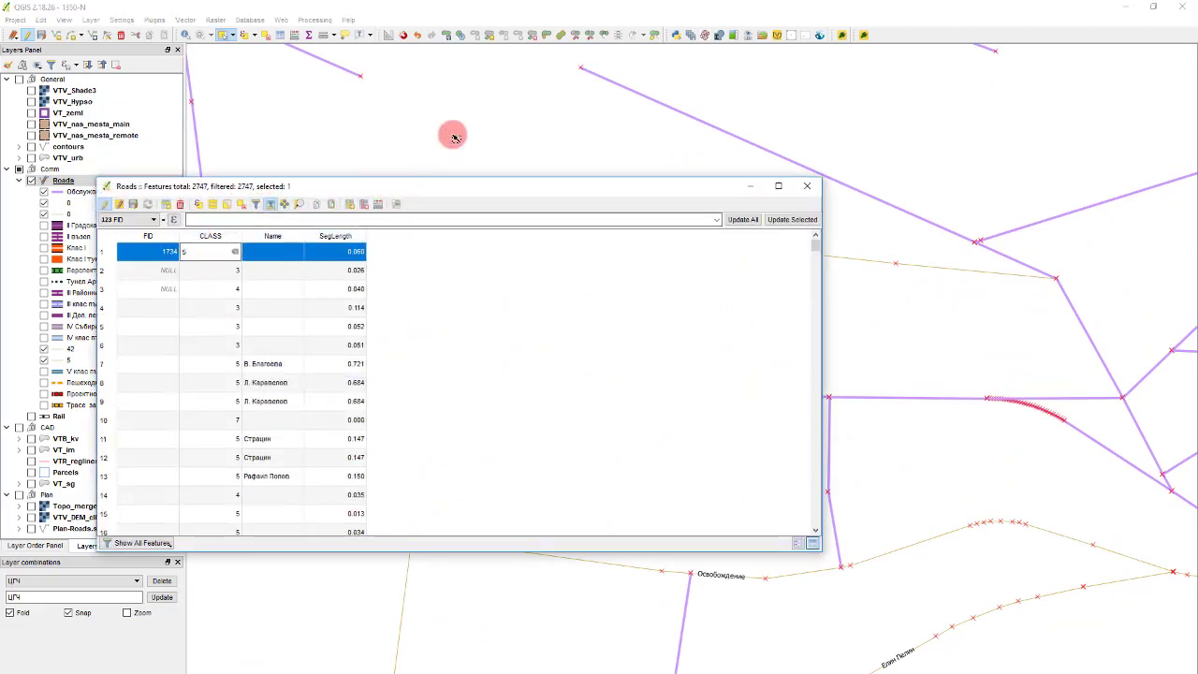
key(Escape)
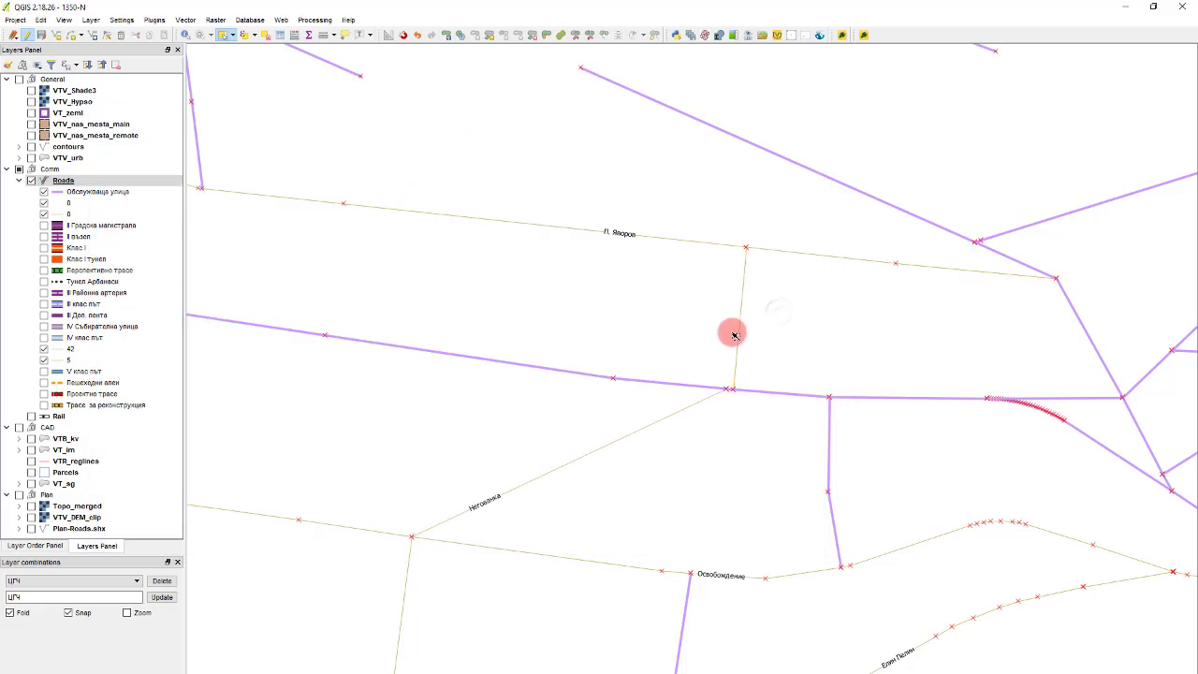
scroll(733, 333, down, 1)
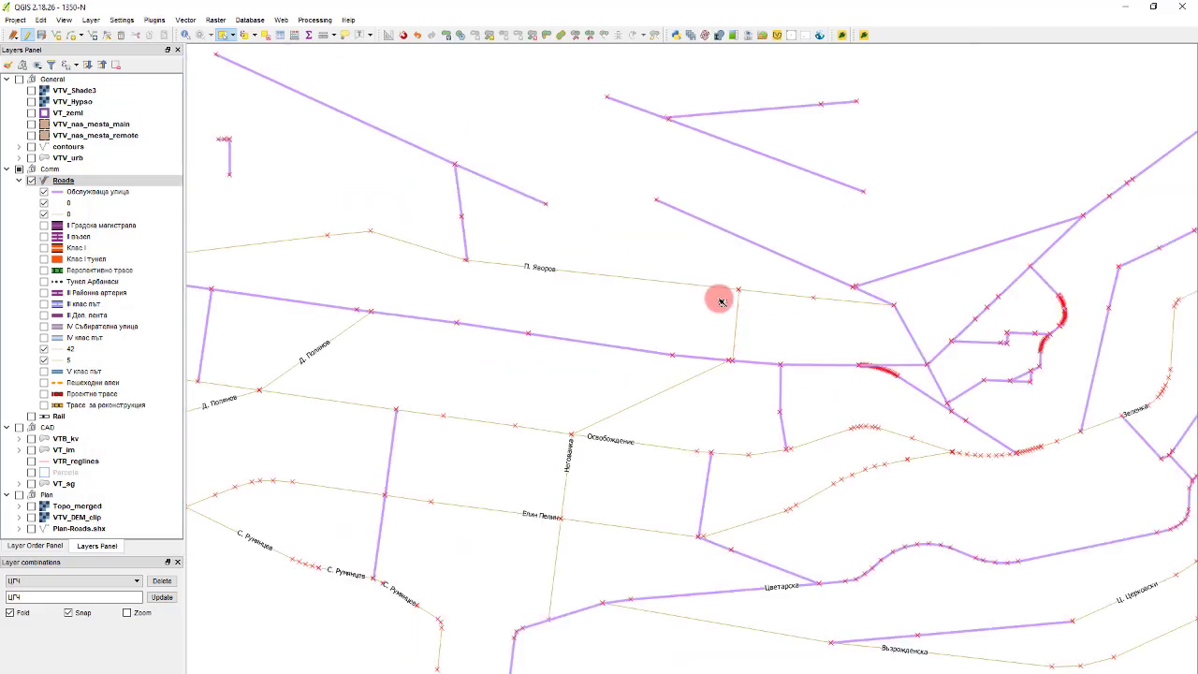